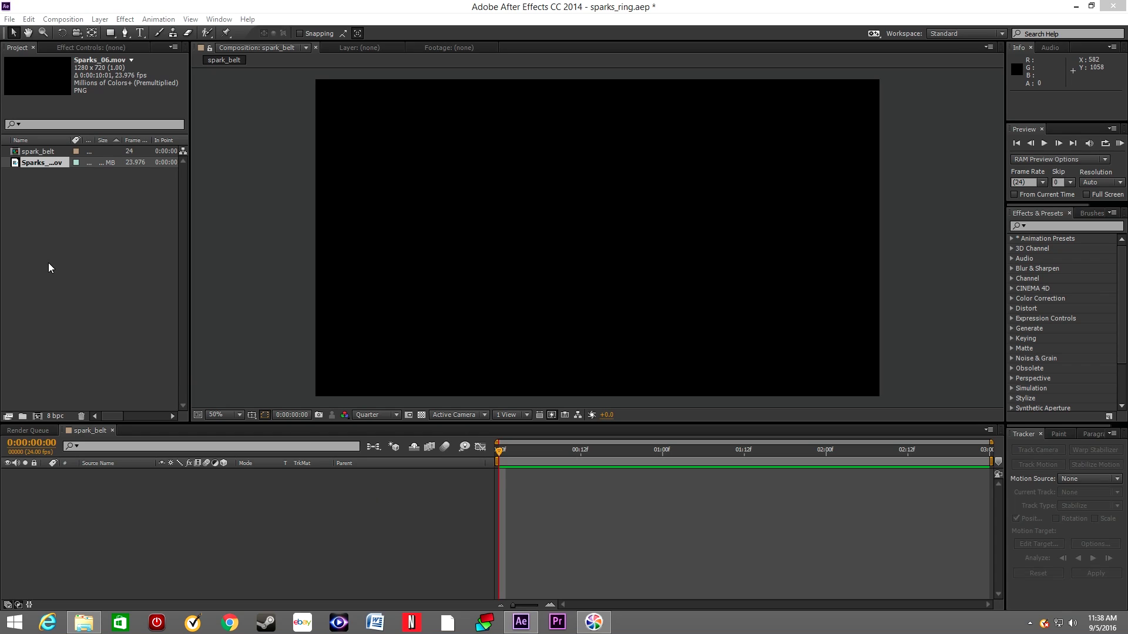
Add Sparks_06.mov to the spark_belt timeline and make it start earlier.
{"action": "left_click", "coordinate": [30, 164]}
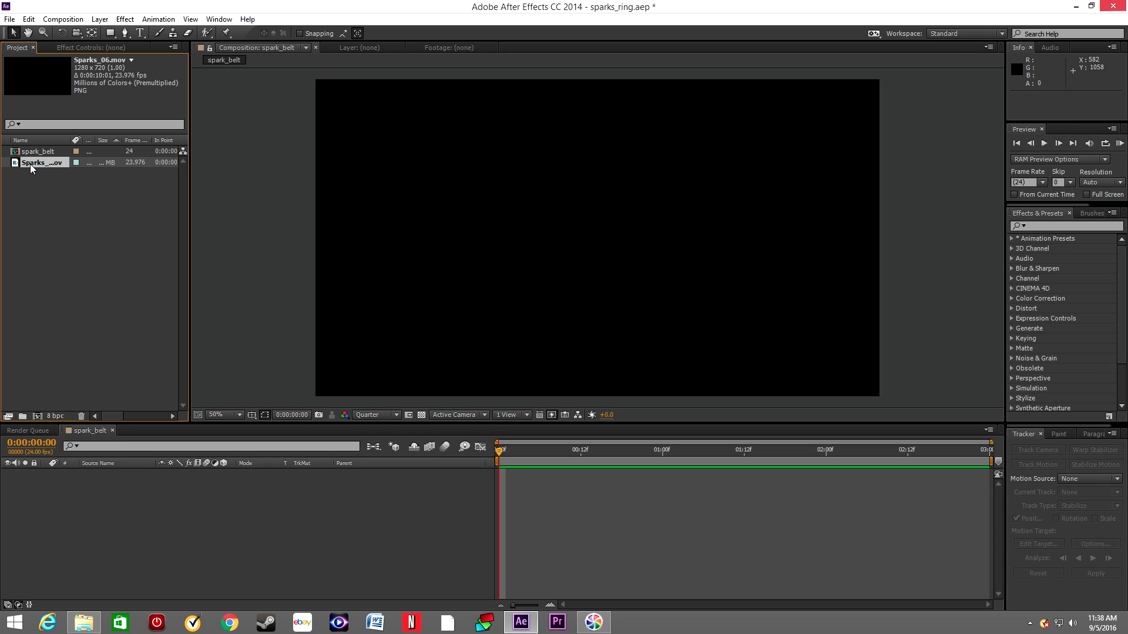
{"action": "left_click_drag", "start_coordinate": [27, 161], "coordinate": [58, 517]}
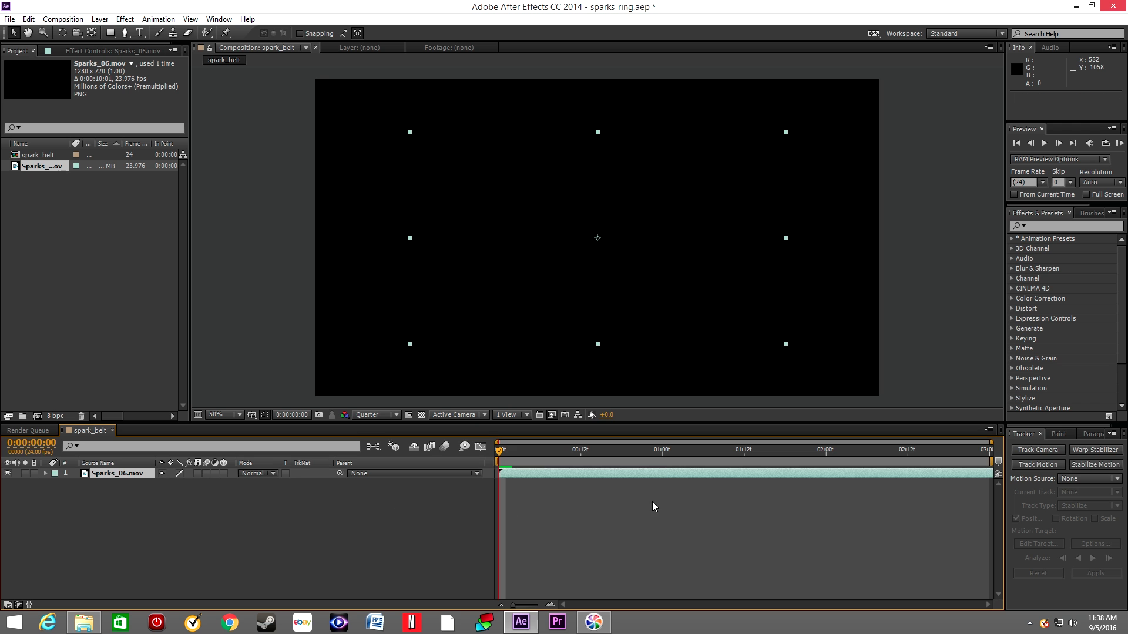
{"action": "left_click_drag", "start_coordinate": [666, 472], "coordinate": [565, 474]}
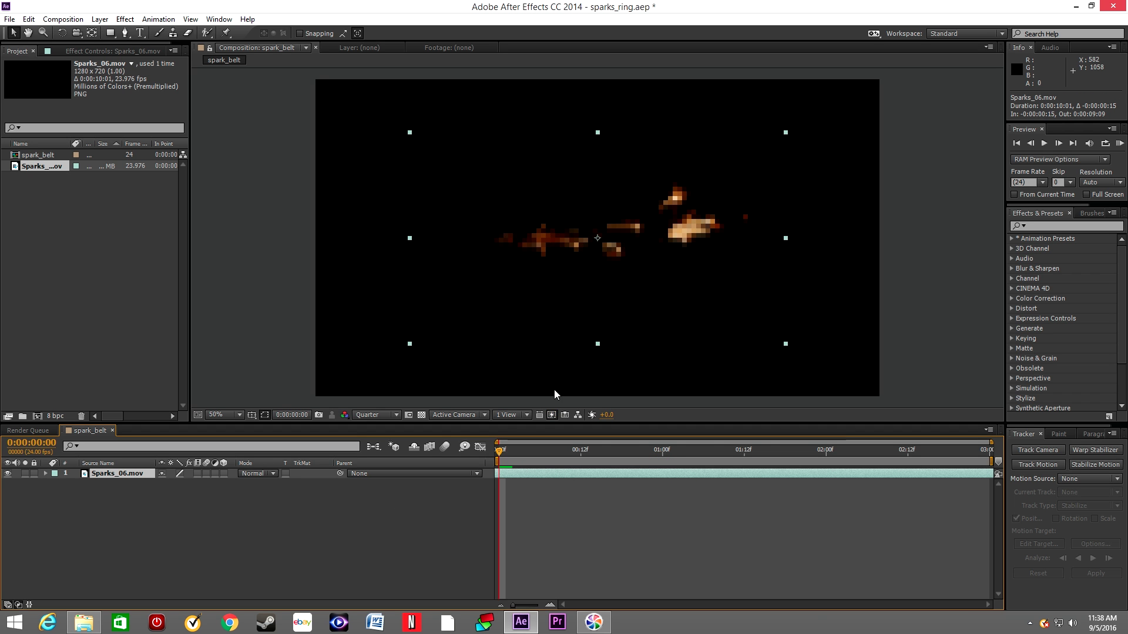
Move the sparks layer lower-left, squash it narrower and flatter, and duplicate it.
{"action": "left_click_drag", "start_coordinate": [611, 259], "coordinate": [418, 325]}
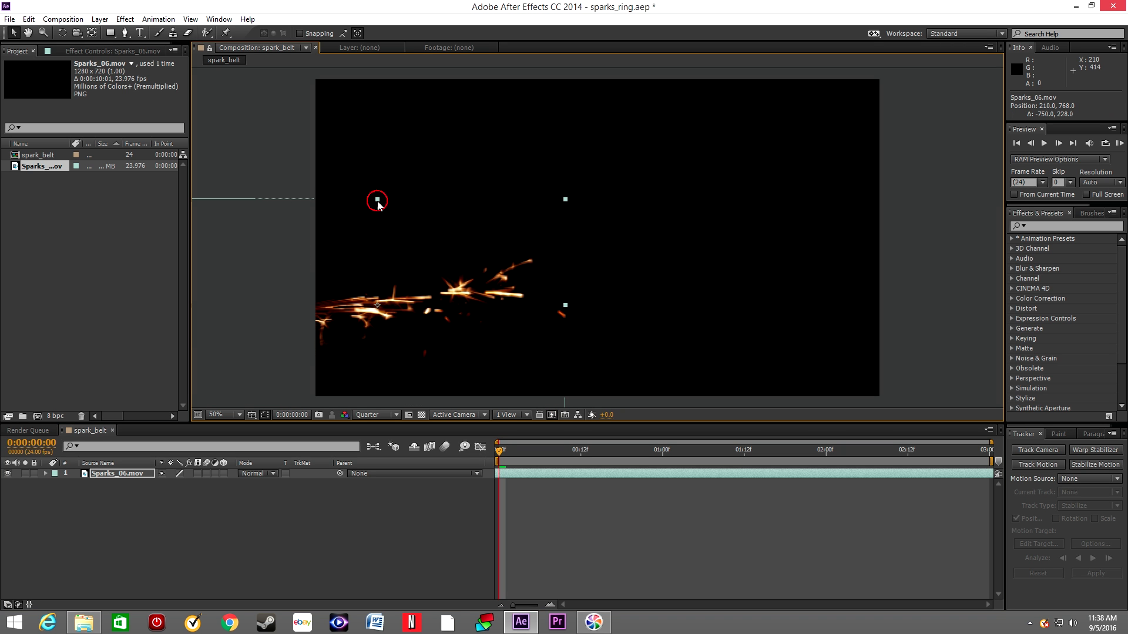
{"action": "left_click_drag", "start_coordinate": [377, 200], "coordinate": [377, 214]}
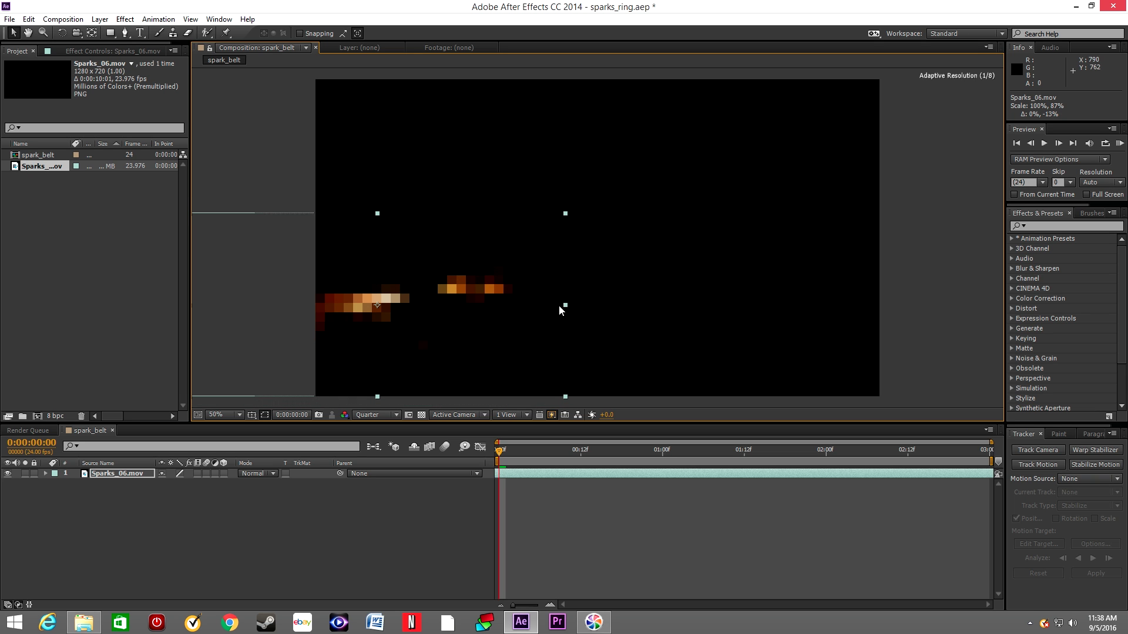
{"action": "left_click_drag", "start_coordinate": [565, 306], "coordinate": [426, 326]}
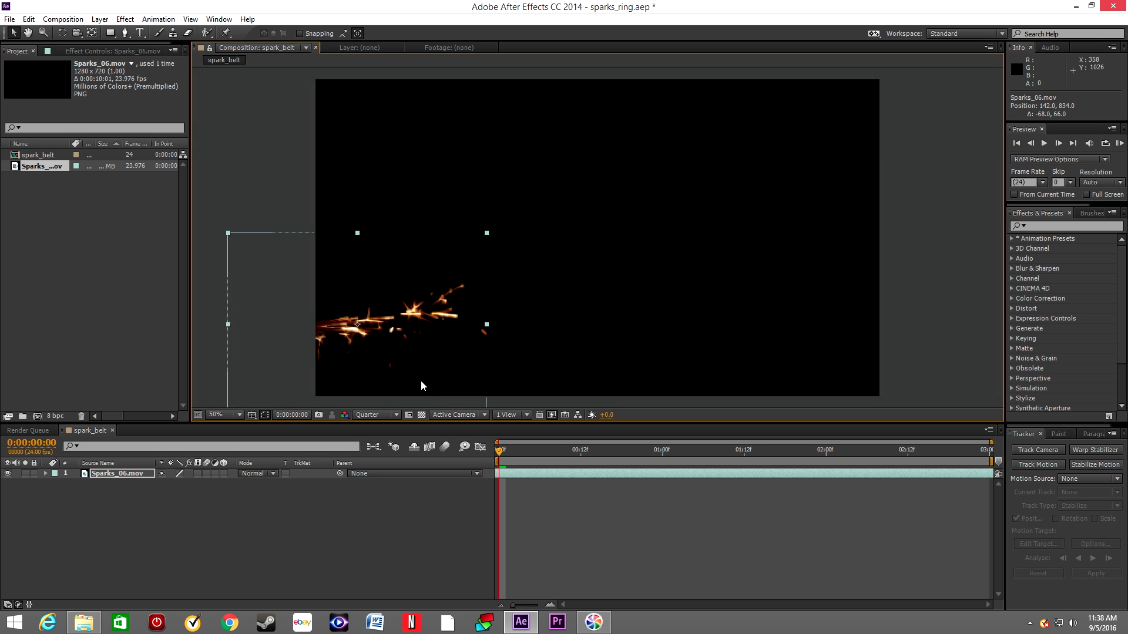
{"action": "key", "text": "ctrl+d"}
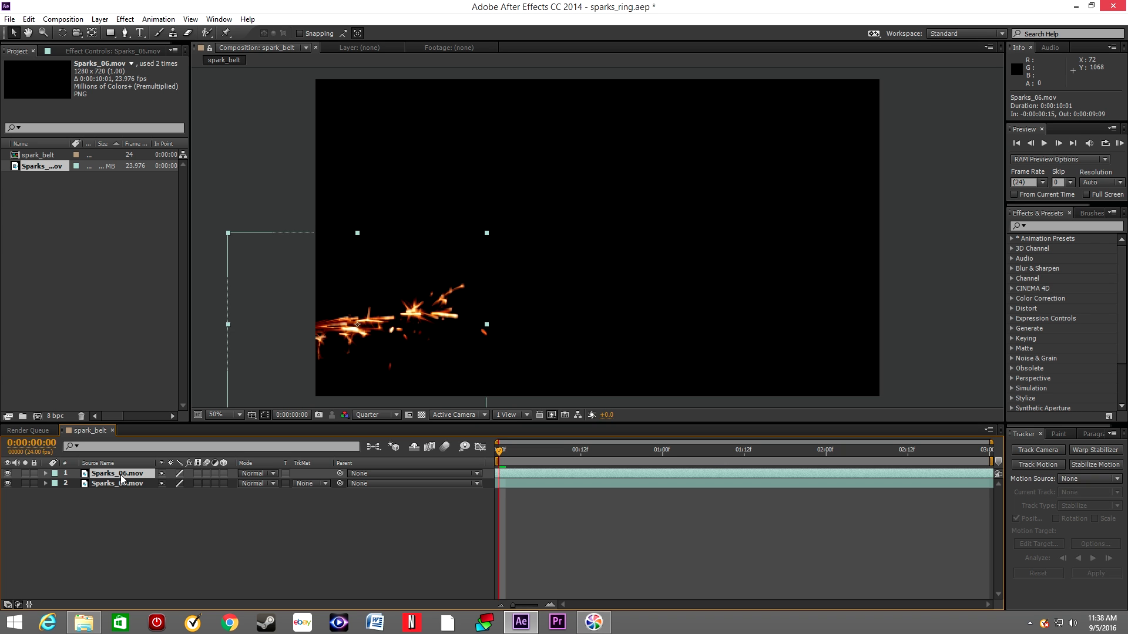
Duplicate the spark layers and shift each copy set right until eight Sparks_06.mov layers form a belt.
{"action": "left_click_drag", "start_coordinate": [380, 334], "coordinate": [457, 338]}
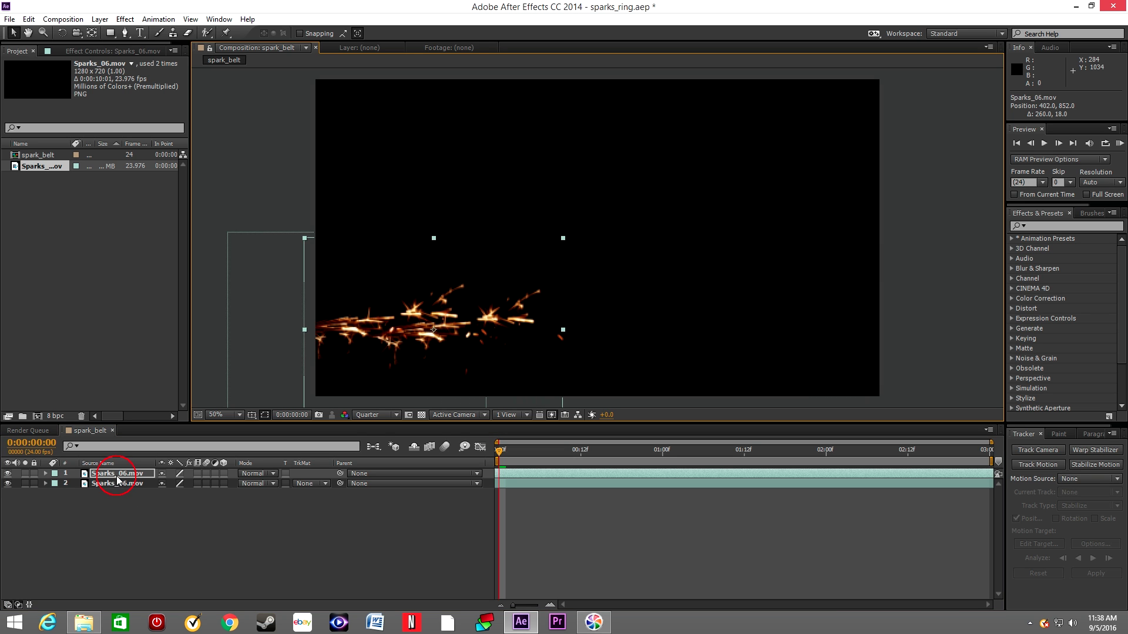
{"action": "key", "text": "ctrl+a"}
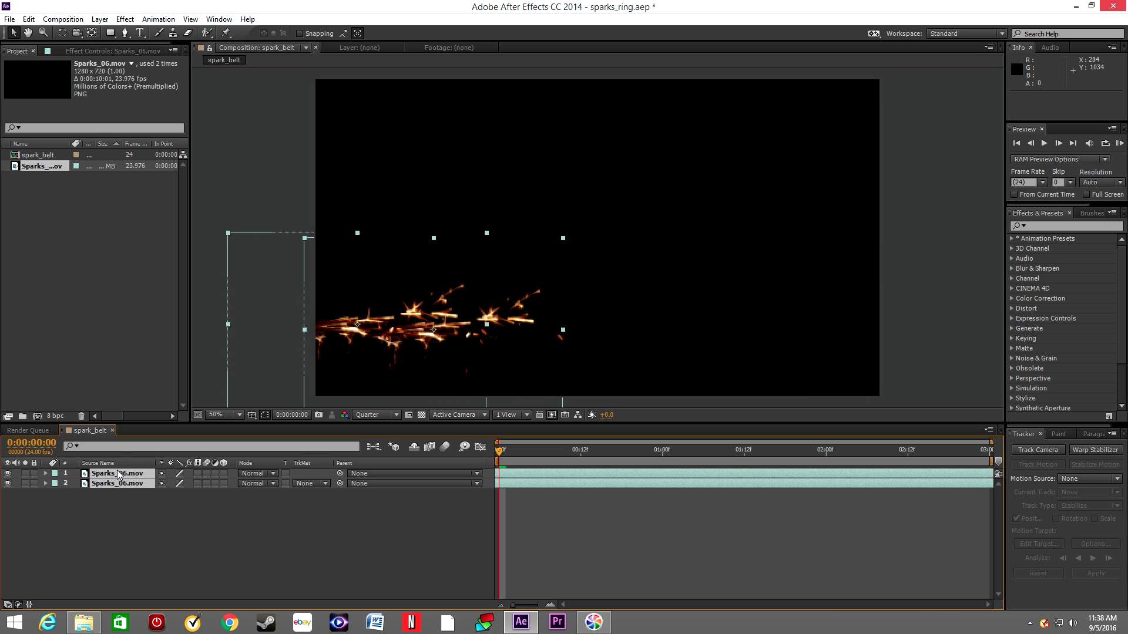
{"action": "key", "text": "ctrl+d"}
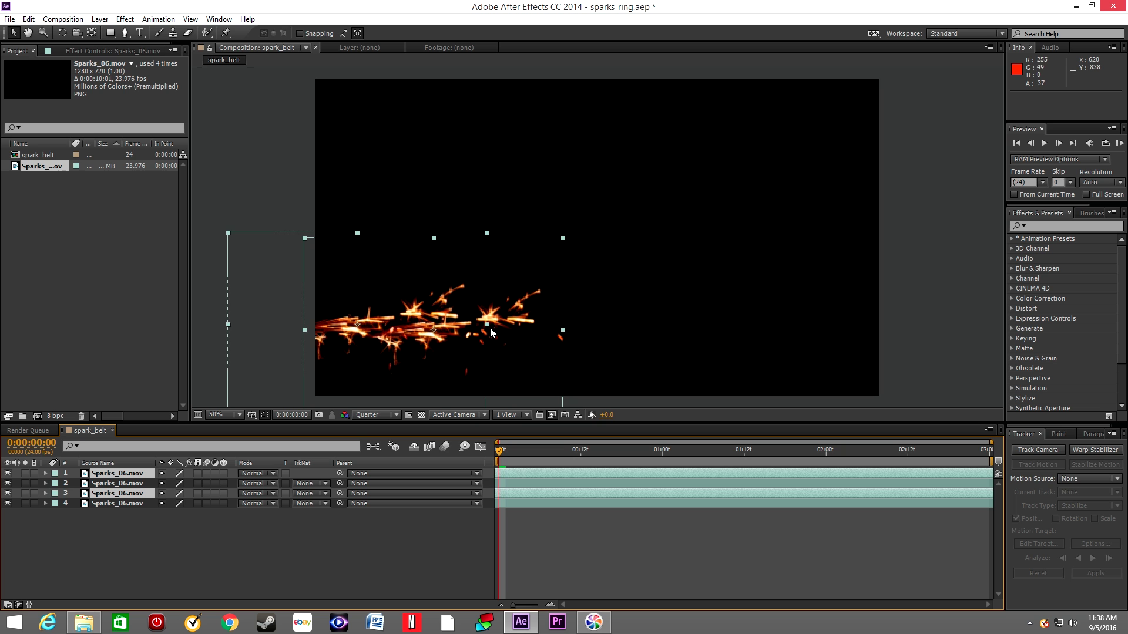
{"action": "left_click_drag", "start_coordinate": [491, 330], "coordinate": [626, 333]}
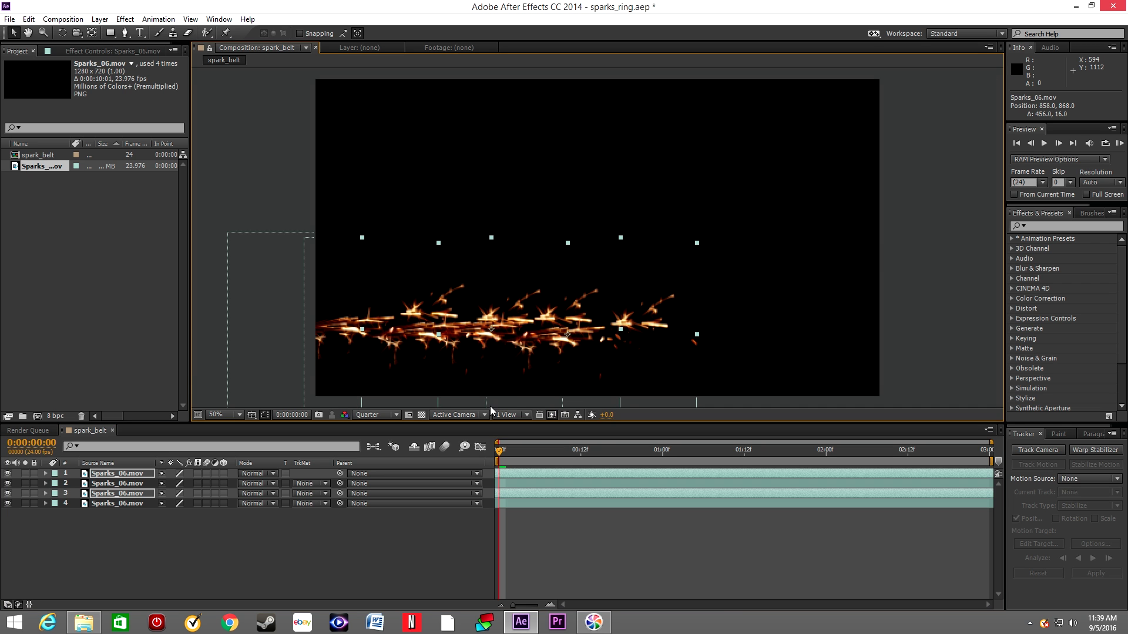
{"action": "left_click_drag", "start_coordinate": [122, 515], "coordinate": [106, 465]}
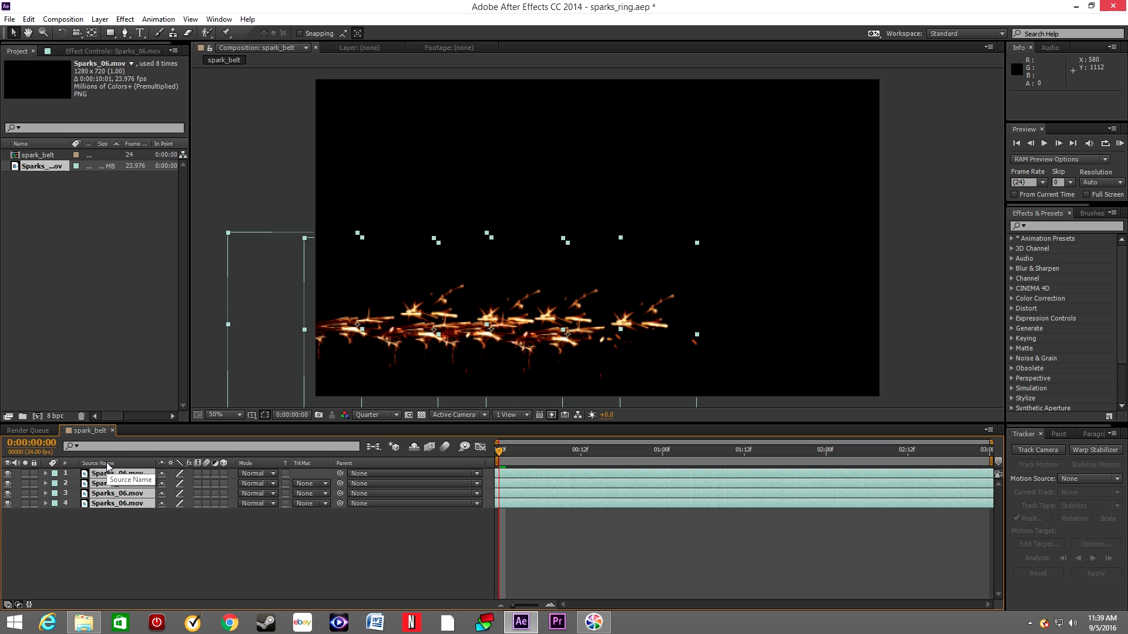
{"action": "key", "text": "ctrl+d"}
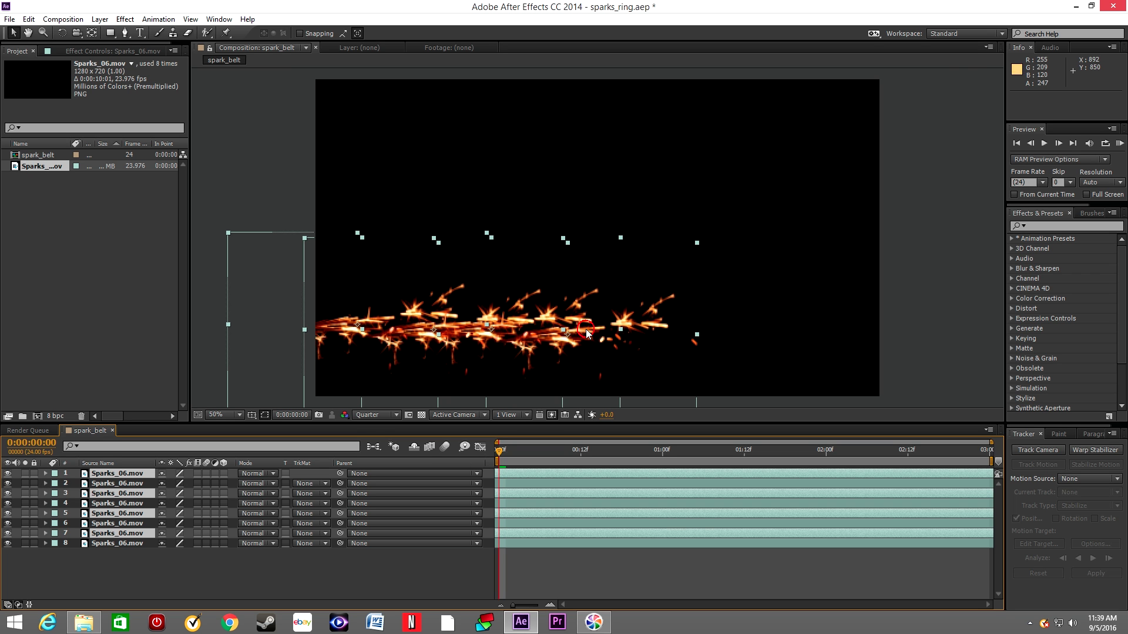
{"action": "left_click_drag", "start_coordinate": [612, 333], "coordinate": [826, 339]}
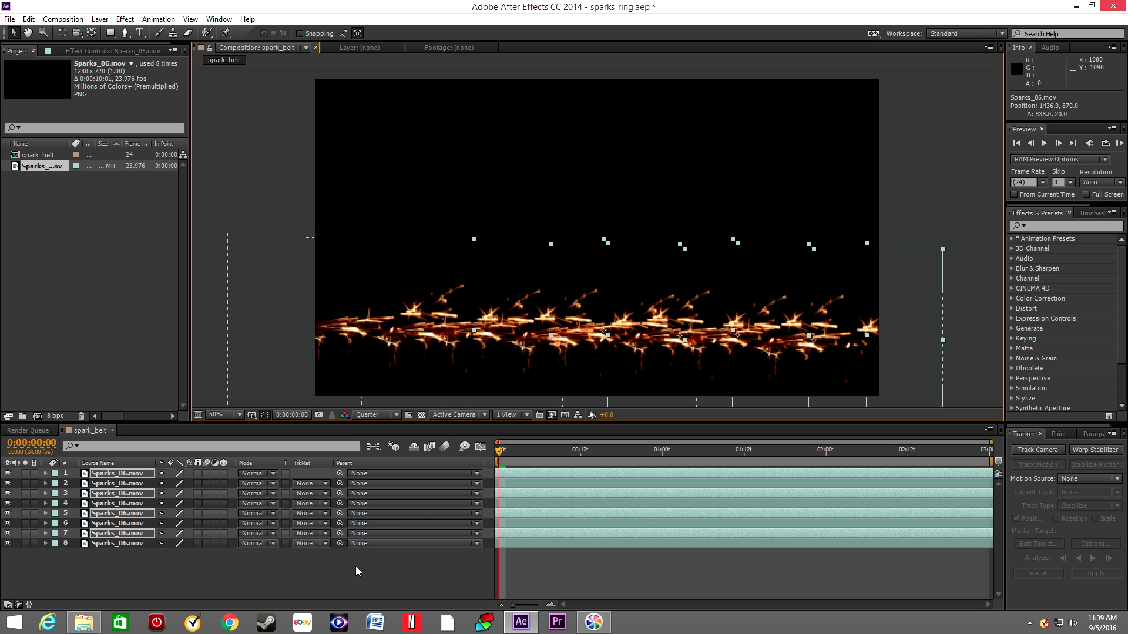
Preview the spark belt, then shift the first spark layer earlier in time.
{"action": "left_click", "coordinate": [376, 546]}
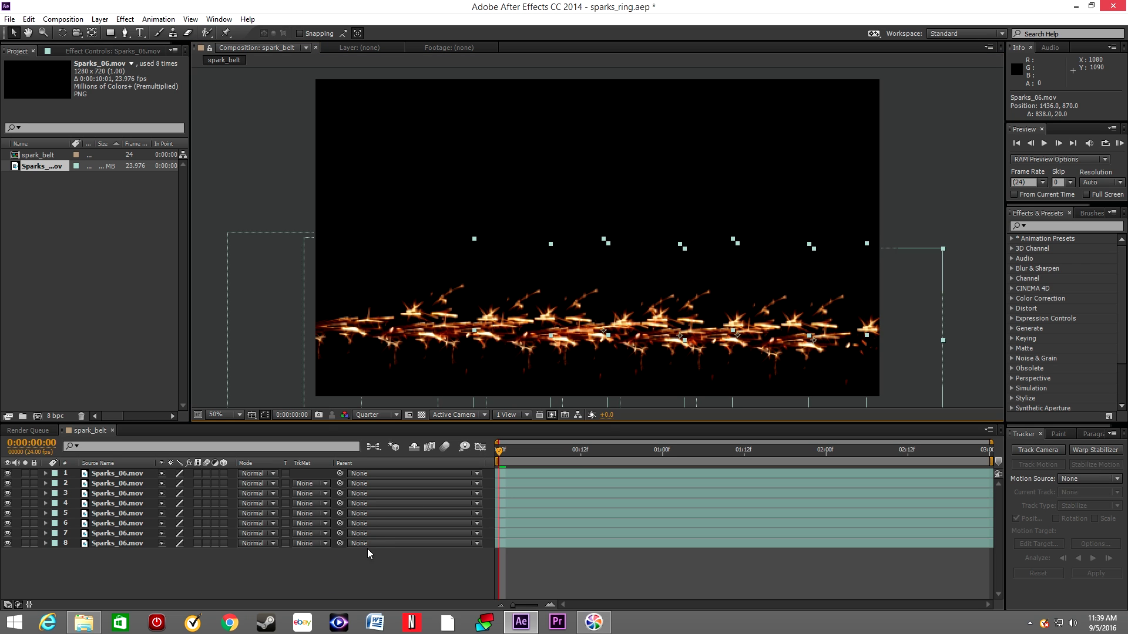
{"action": "key", "text": "space"}
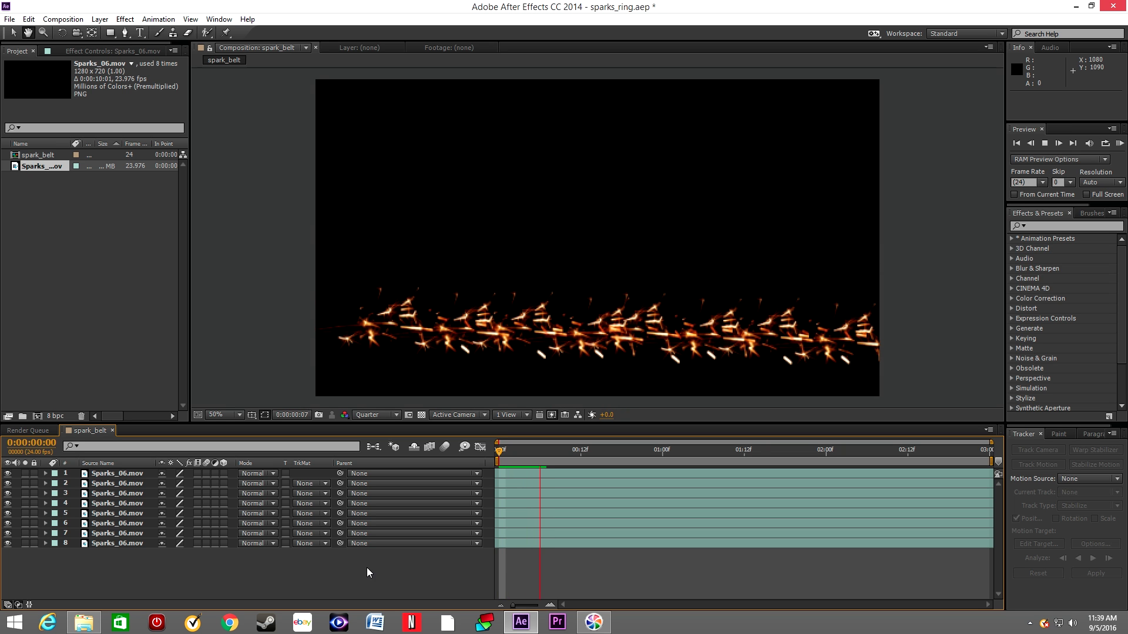
{"action": "left_click", "coordinate": [579, 471]}
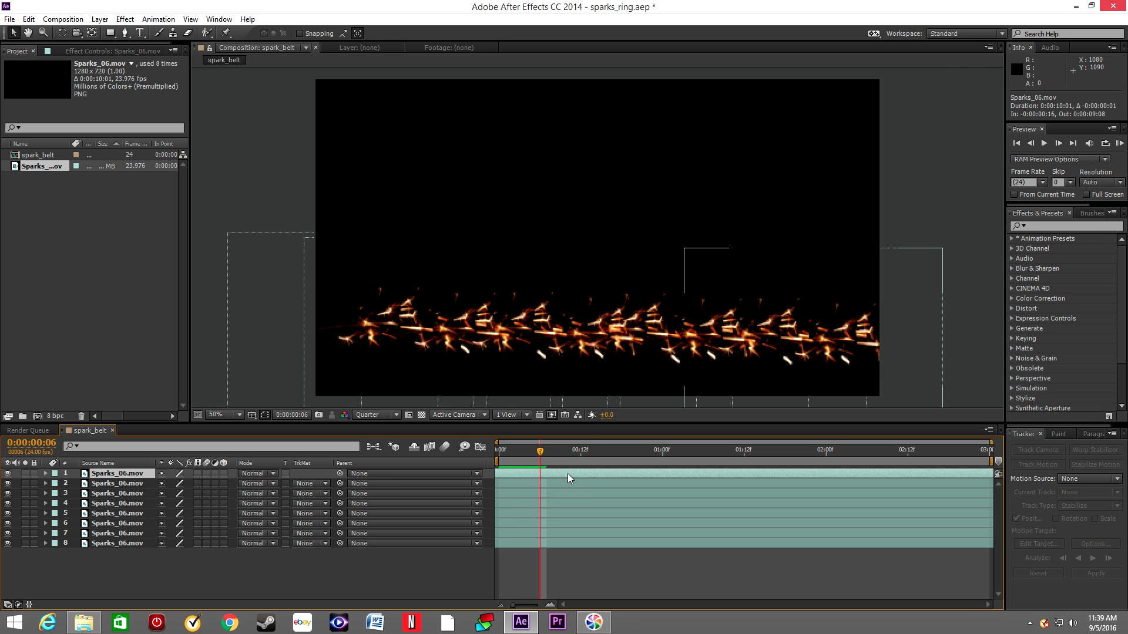
{"action": "left_click_drag", "start_coordinate": [567, 473], "coordinate": [524, 481]}
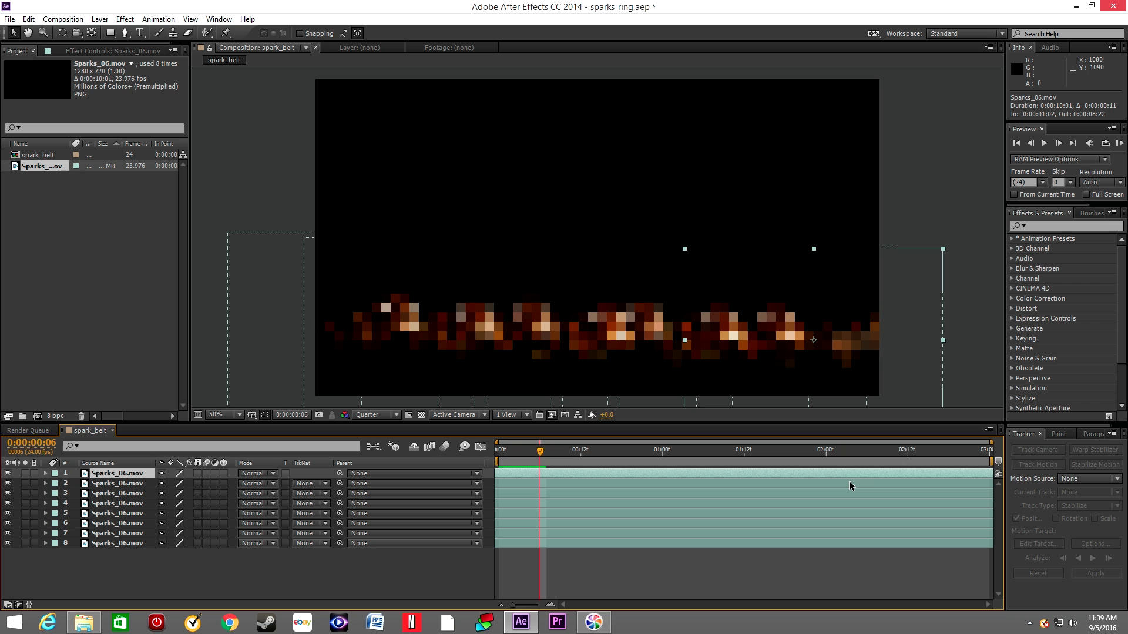
Offset another spark layer's timing, return to the start, and select all eight spark layers.
{"action": "left_click", "coordinate": [786, 493]}
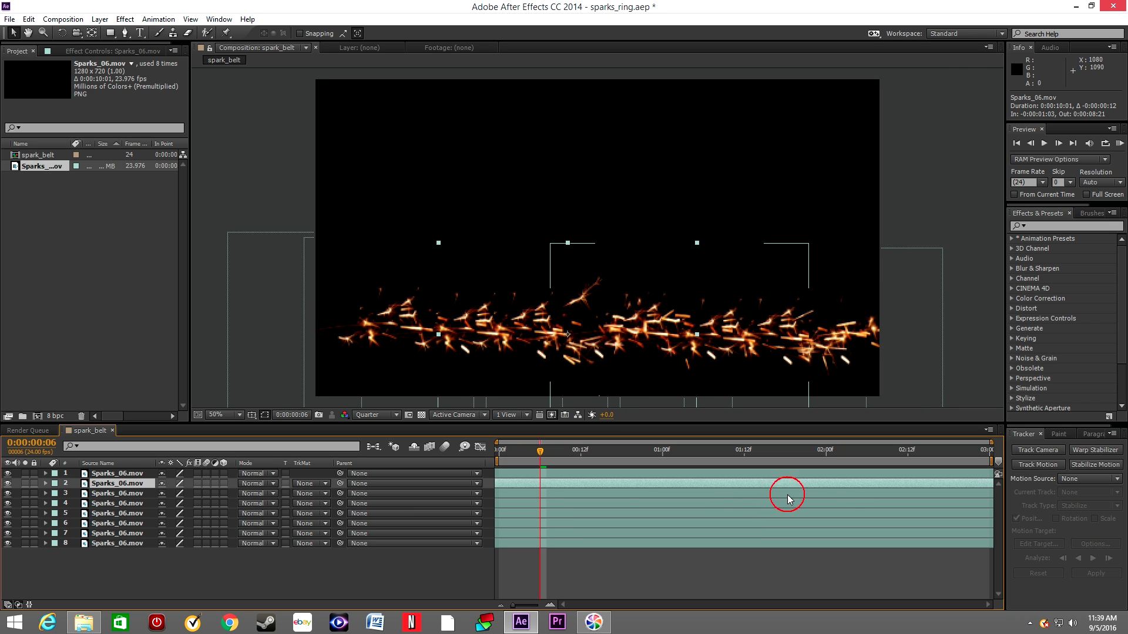
{"action": "left_click", "coordinate": [922, 503]}
{"action": "left_click_drag", "start_coordinate": [952, 512], "coordinate": [693, 509]}
{"action": "left_click", "coordinate": [963, 524]}
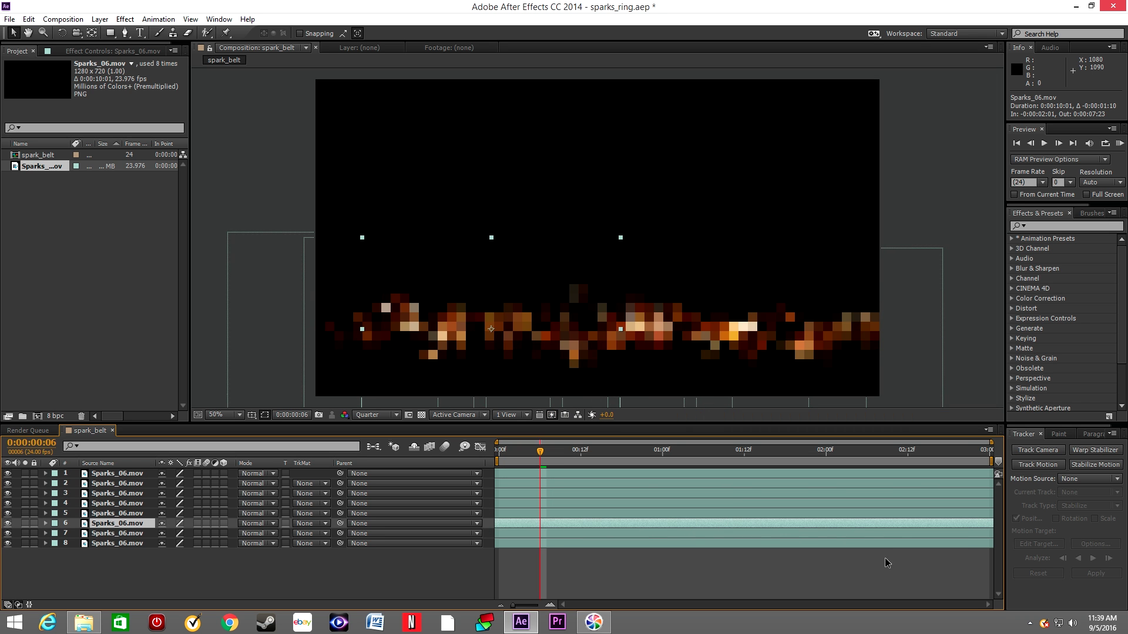
{"action": "left_click", "coordinate": [817, 534]}
{"action": "left_click", "coordinate": [830, 543]}
{"action": "left_click", "coordinate": [298, 577]}
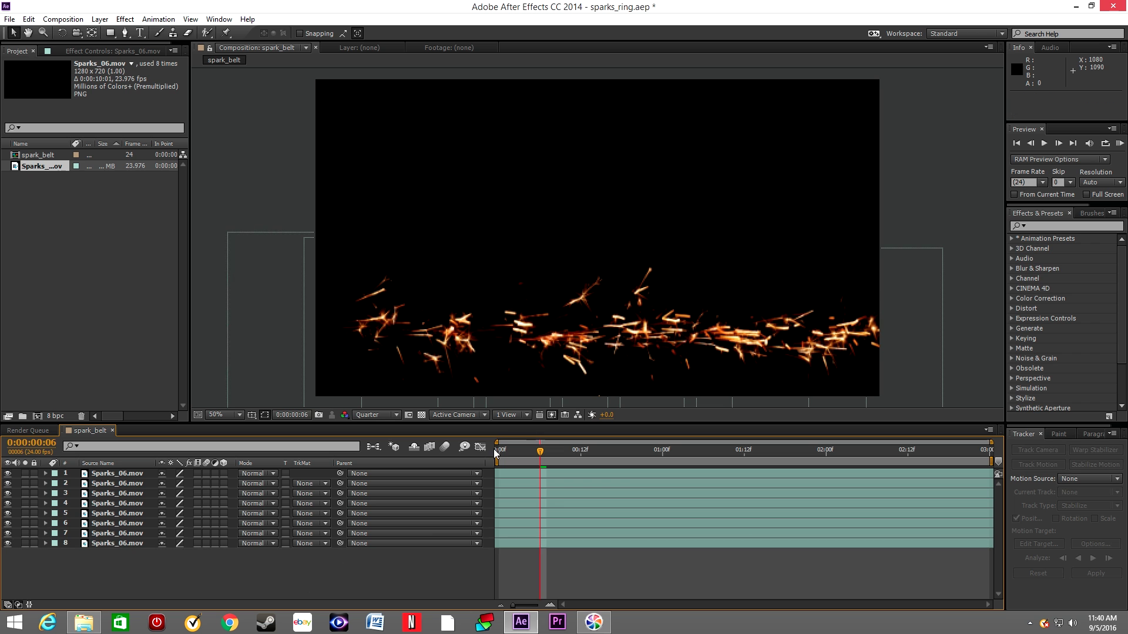
{"action": "left_click", "coordinate": [495, 453]}
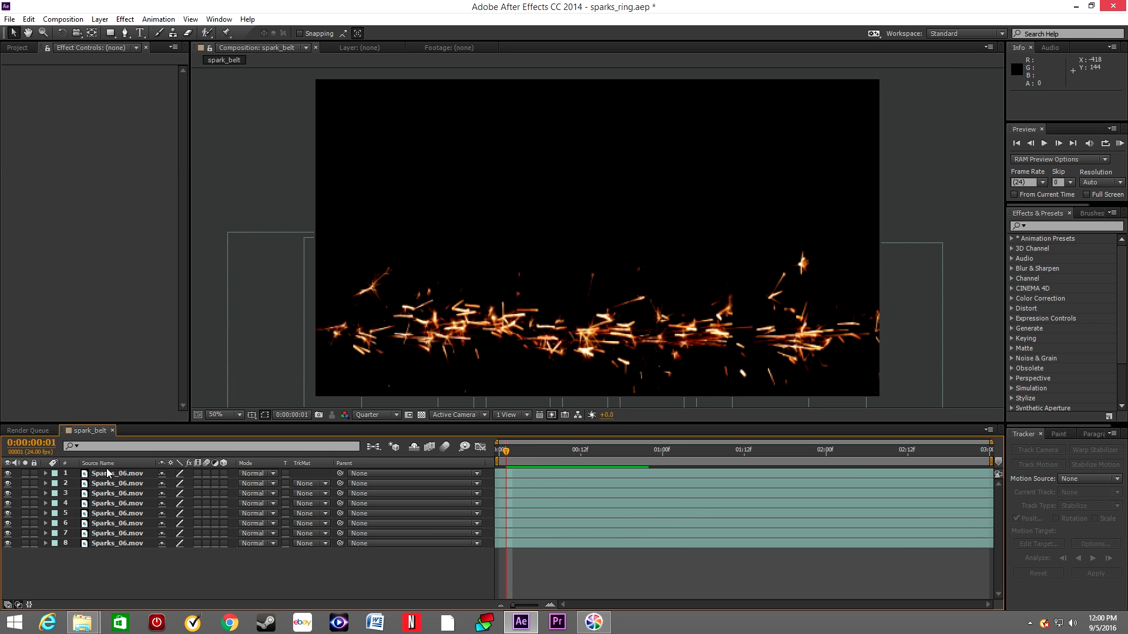
{"action": "key", "text": "ctrl+a"}
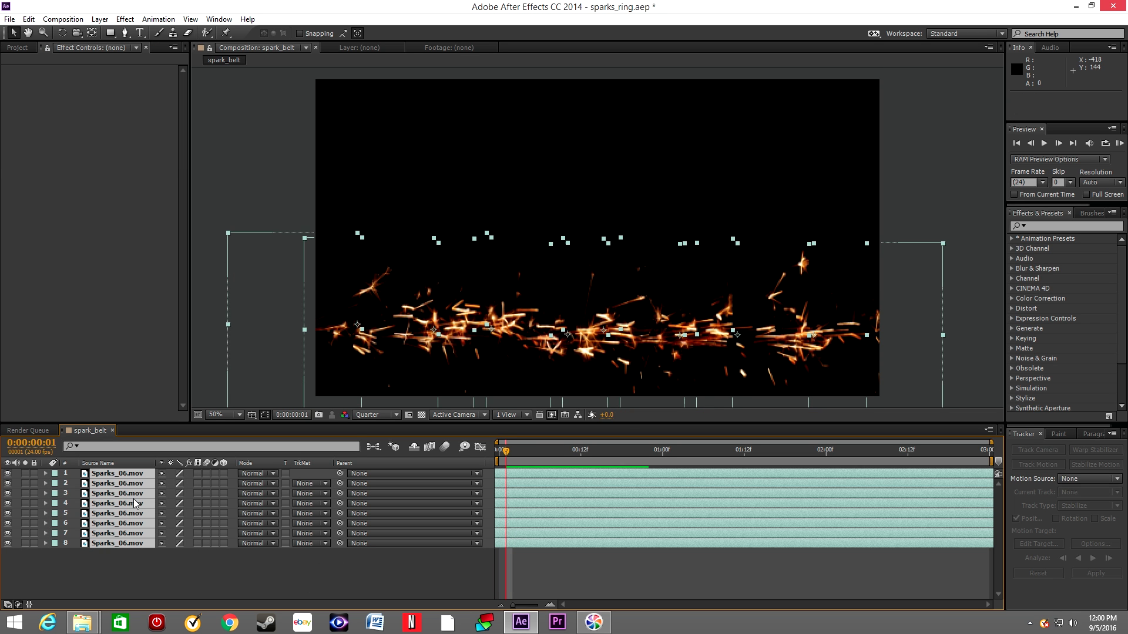
Pre-compose the eight selected spark layers into a new composition named spark_ring.
{"action": "right_click", "coordinate": [134, 503]}
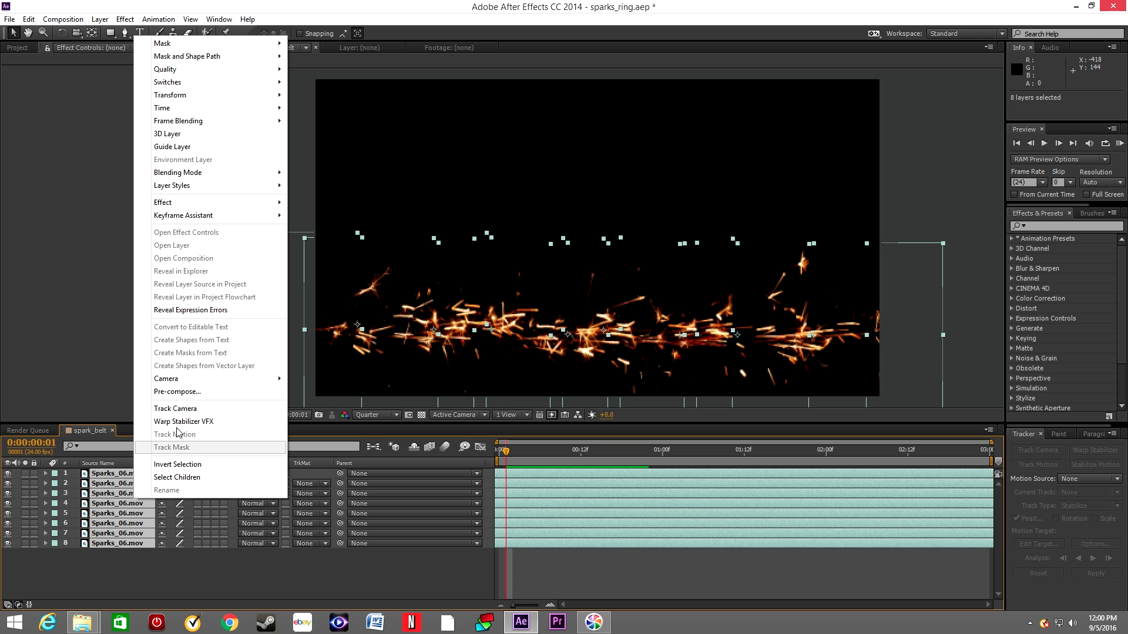
{"action": "left_click", "coordinate": [176, 391]}
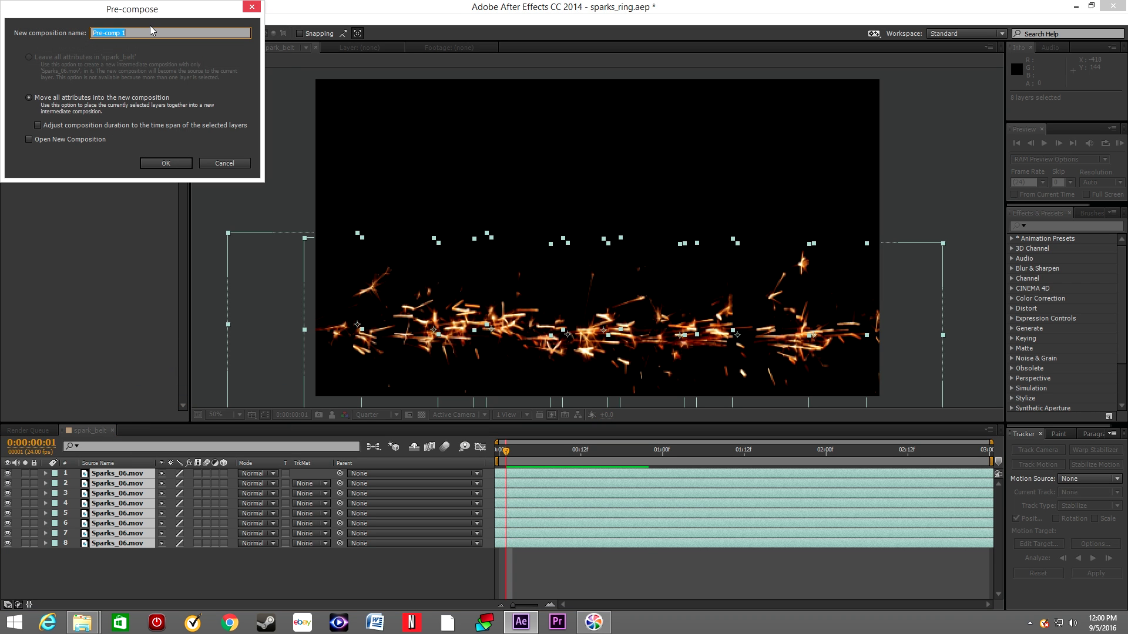
{"action": "key", "text": "BackSpace"}
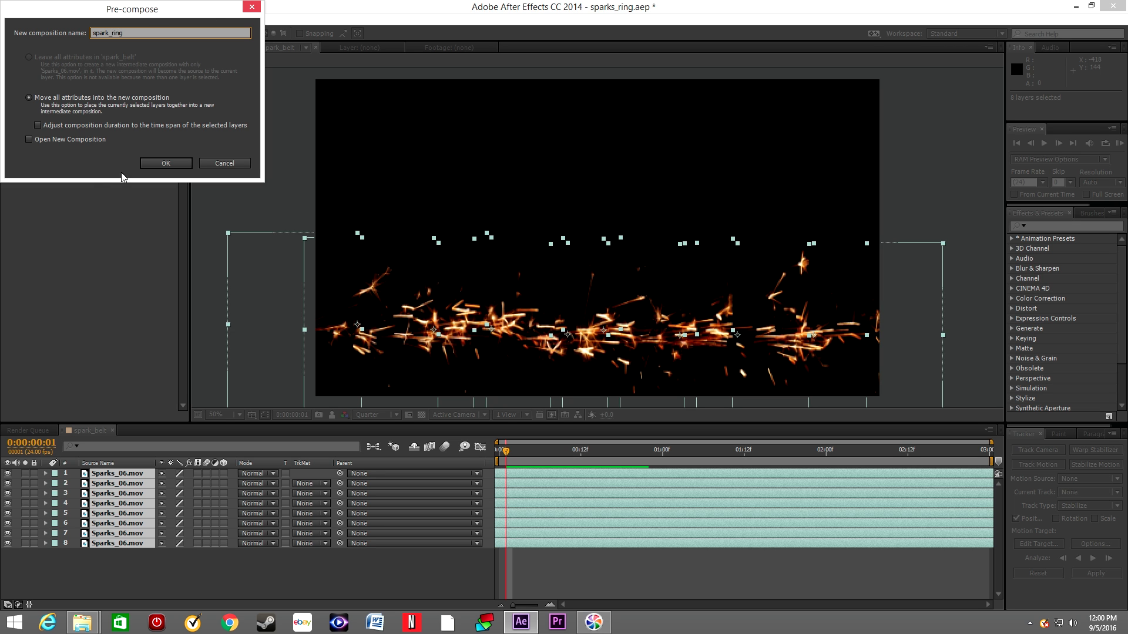
{"action": "left_click", "coordinate": [165, 164]}
Apply the Polar Coordinates effect to the spark_ring layer.
{"action": "left_click", "coordinate": [1040, 225]}
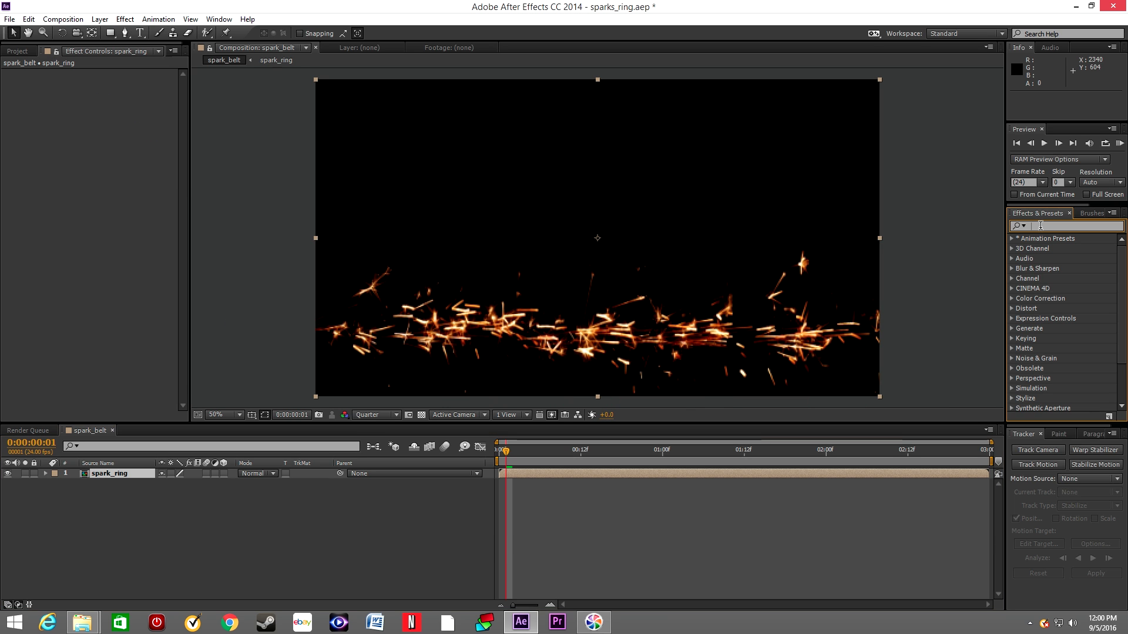
{"action": "type", "text": "polar"}
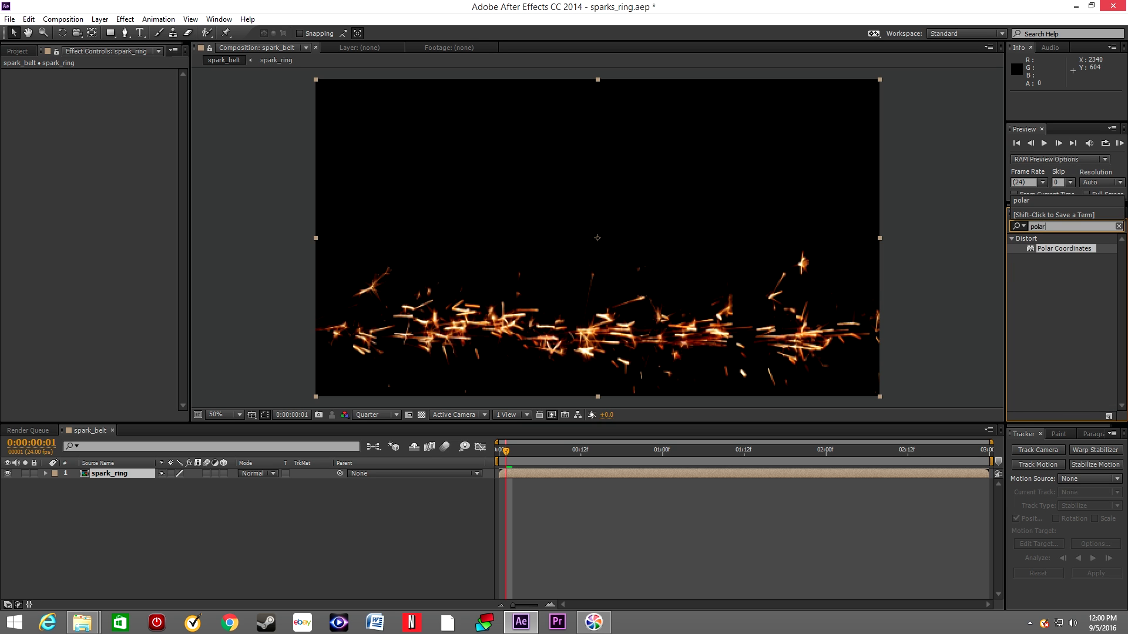
{"action": "left_click_drag", "start_coordinate": [1057, 254], "coordinate": [166, 154]}
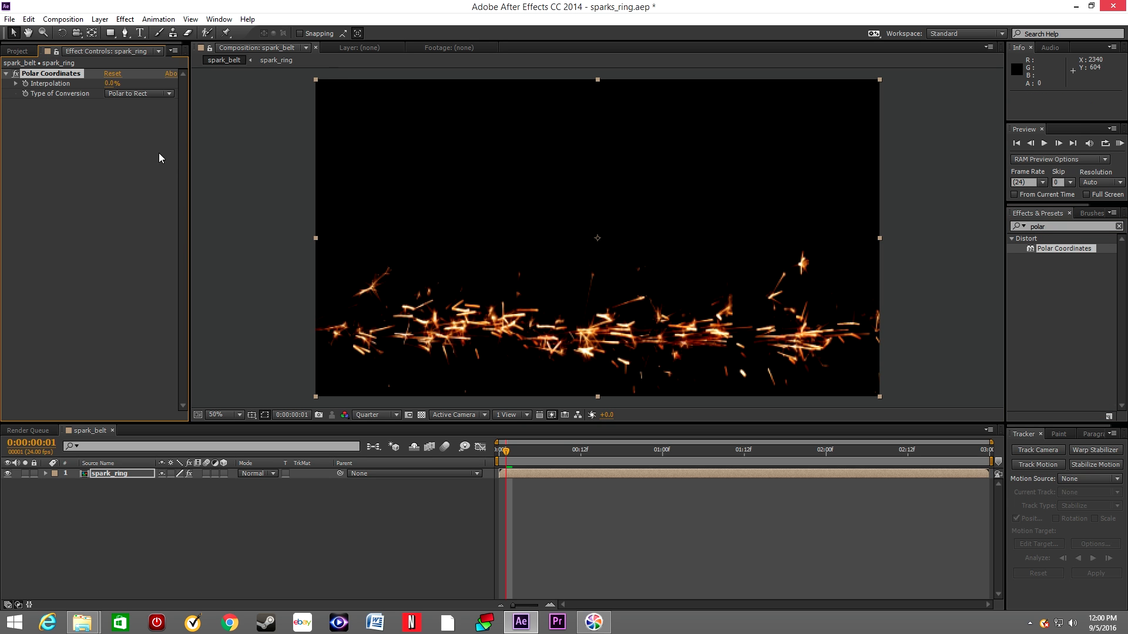
Set Polar Coordinates to 100% interpolation and Rect to Polar, then preview the ring.
{"action": "left_click", "coordinate": [110, 86]}
{"action": "type", "text": "100"}
{"action": "key", "text": "Return"}
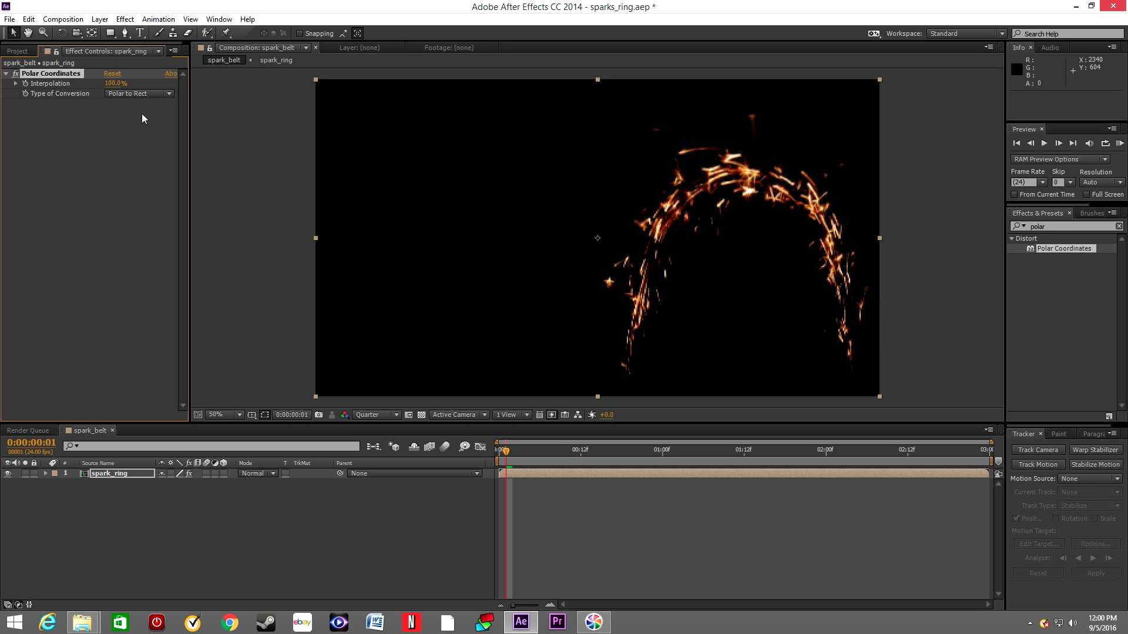
{"action": "left_click", "coordinate": [168, 94]}
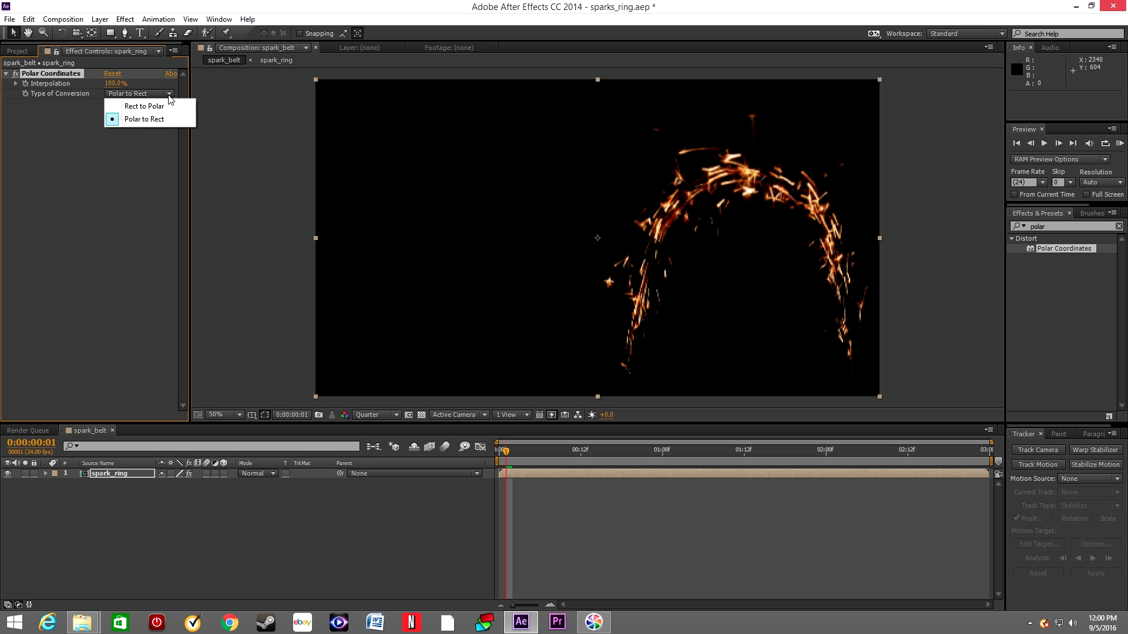
{"action": "left_click", "coordinate": [158, 107]}
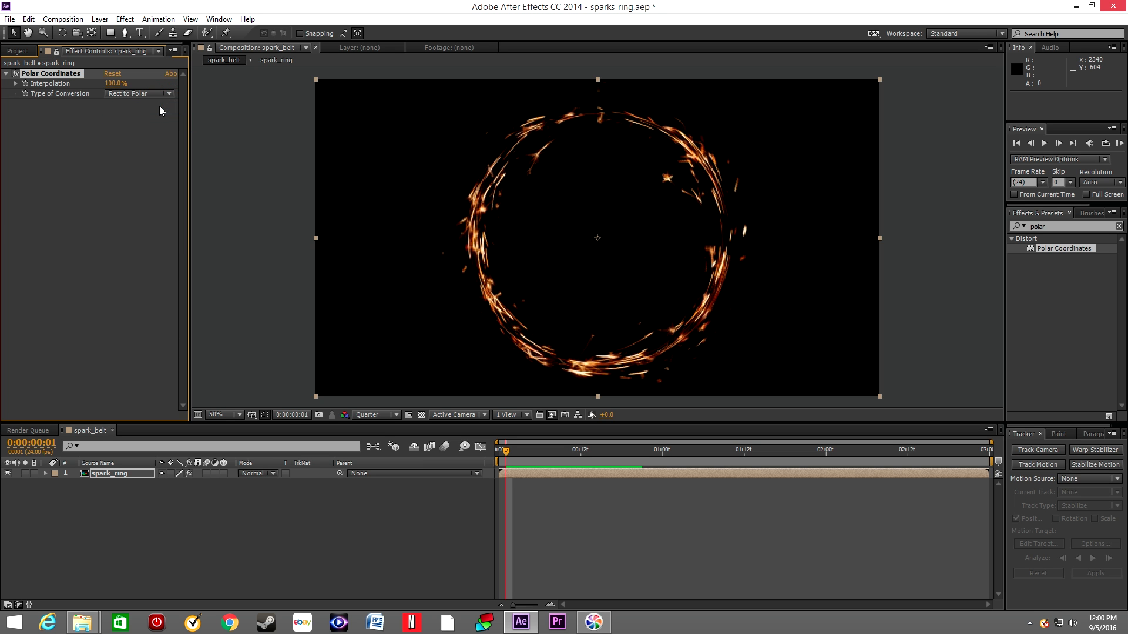
{"action": "key", "text": "space"}
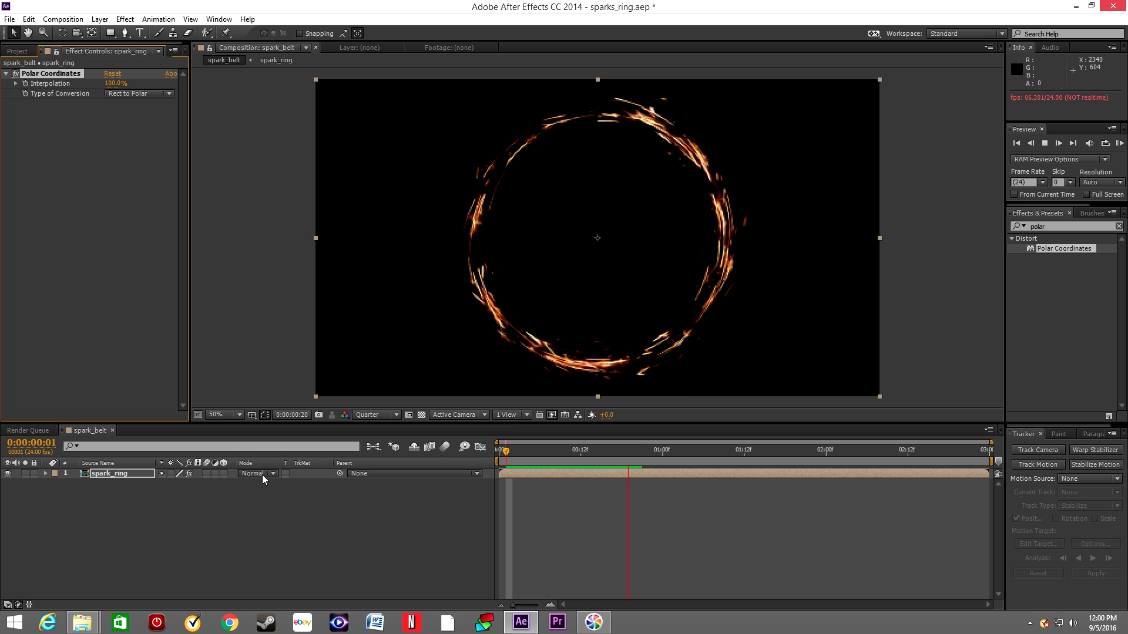
{"action": "key", "text": "space"}
Duplicate the spark_ring layer three times to make four copies.
{"action": "left_click", "coordinate": [100, 477]}
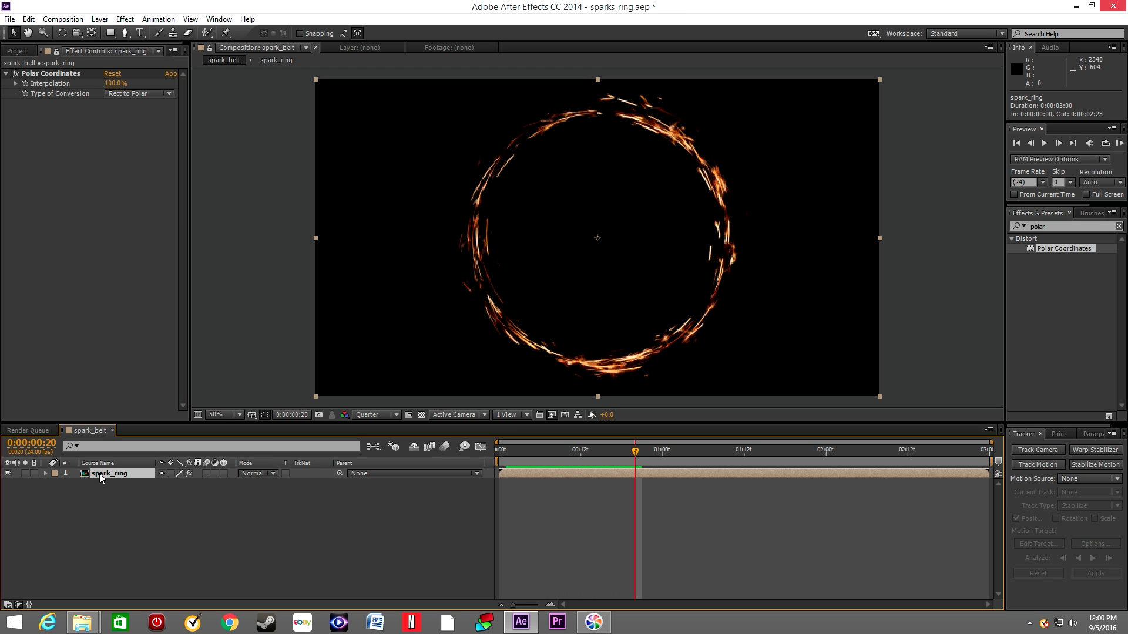
{"action": "key", "text": "ctrl+d"}
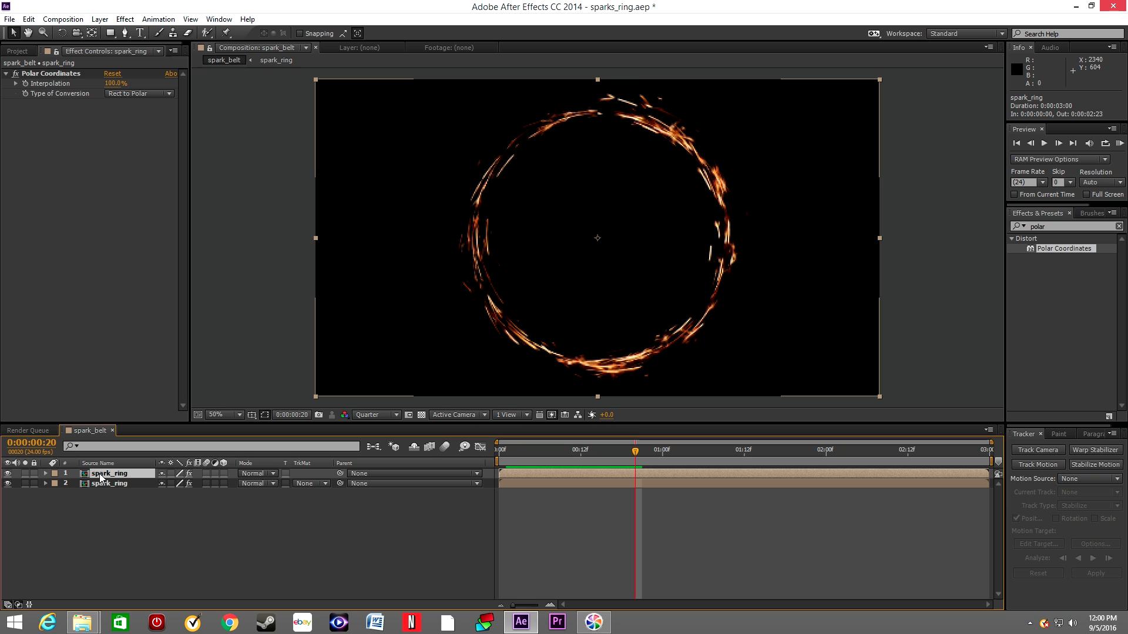
{"action": "key", "text": "ctrl+d"}
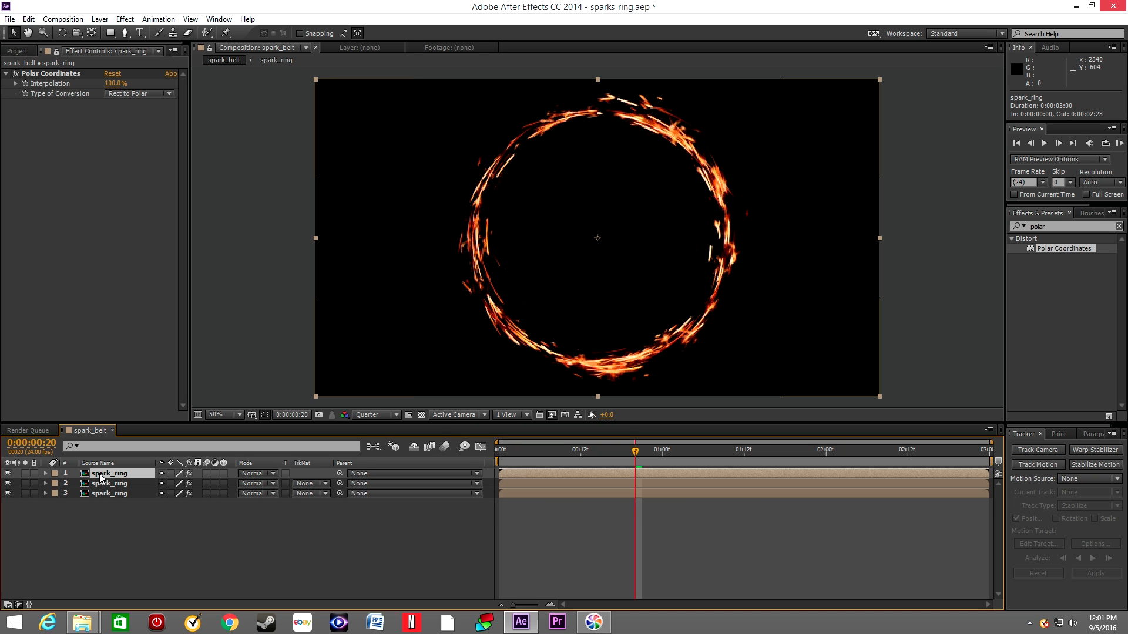
{"action": "key", "text": "ctrl+d"}
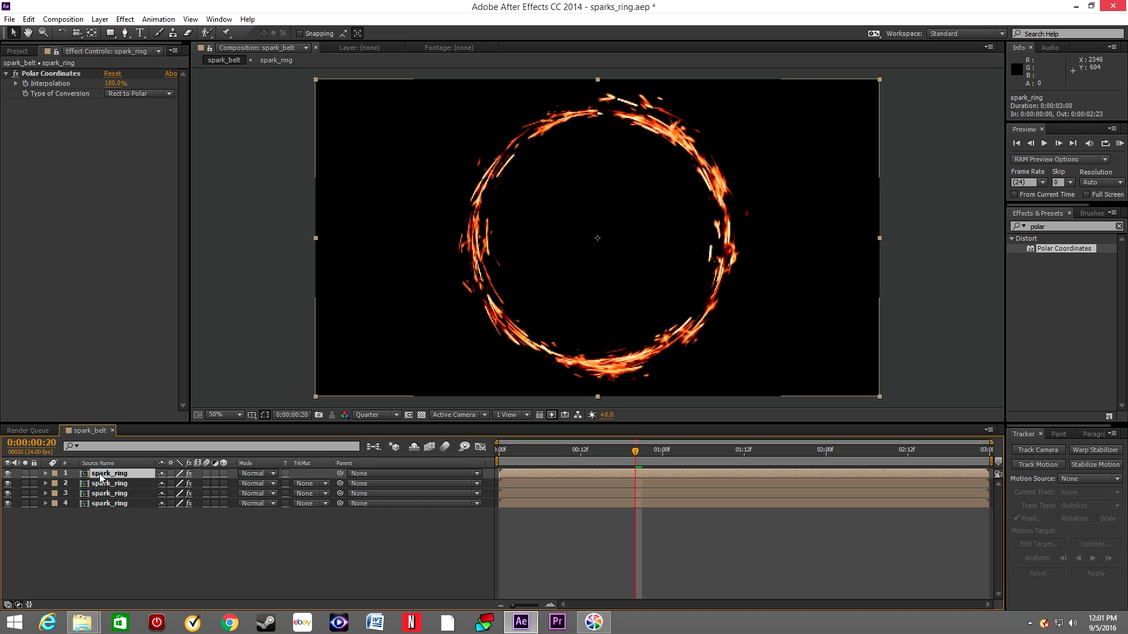
Rotate spark_ring layer 1 to 90° and layer 2 to 180°.
{"action": "left_click", "coordinate": [45, 474]}
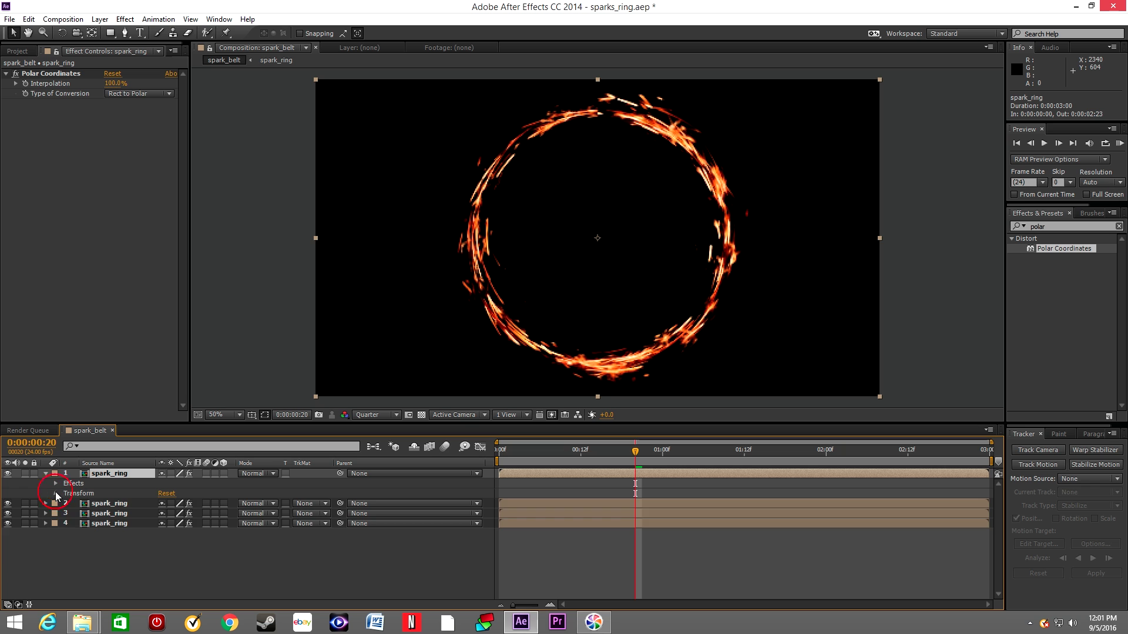
{"action": "left_click", "coordinate": [56, 494]}
{"action": "left_click", "coordinate": [173, 534]}
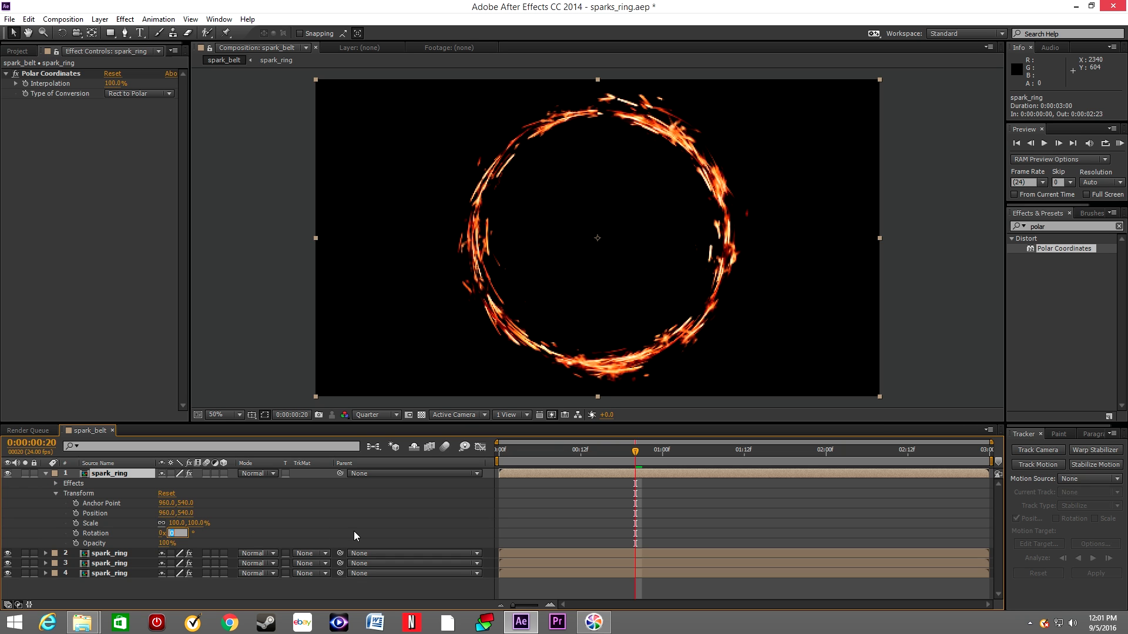
{"action": "type", "text": "90"}
{"action": "key", "text": "Return"}
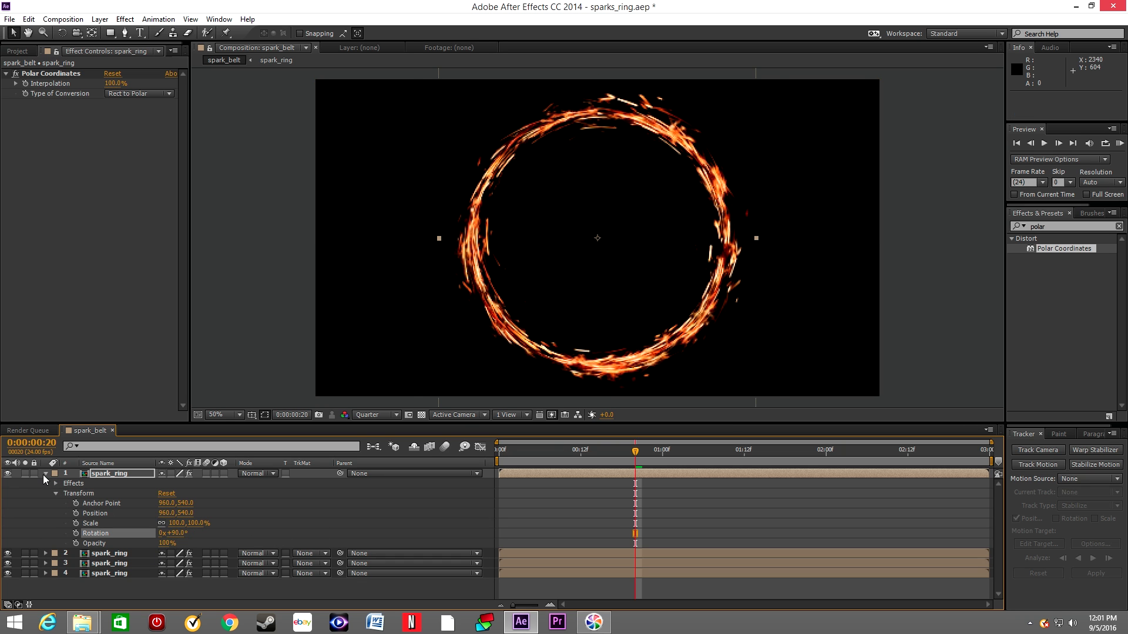
{"action": "left_click", "coordinate": [45, 474]}
{"action": "left_click", "coordinate": [45, 483]}
{"action": "left_click", "coordinate": [56, 503]}
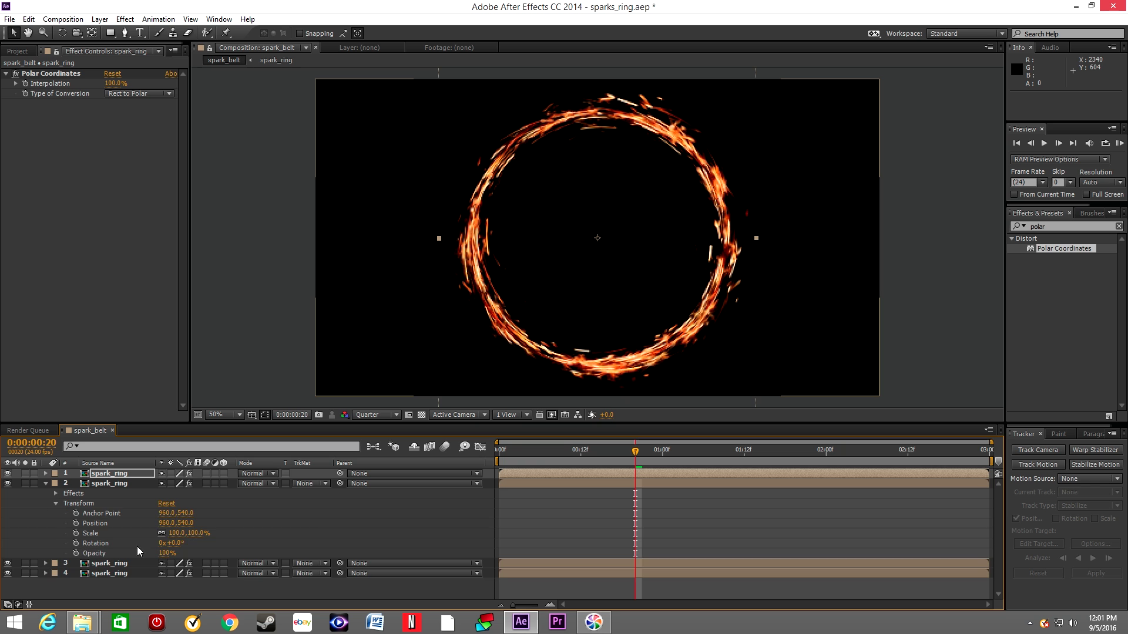
{"action": "left_click_drag", "start_coordinate": [174, 544], "coordinate": [322, 530]}
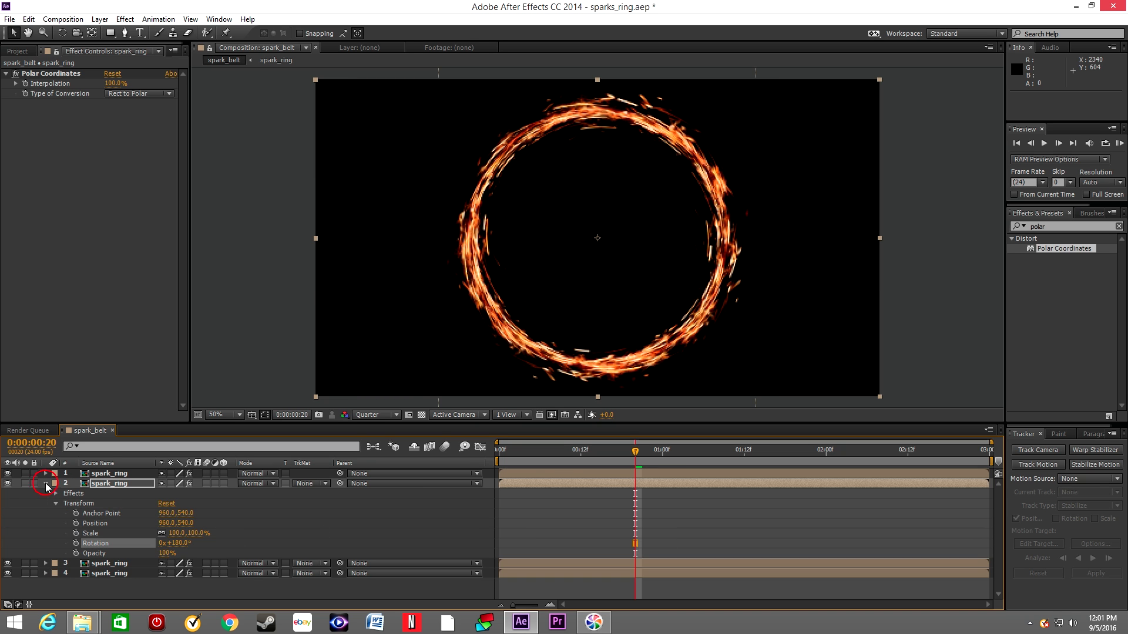
{"action": "left_click", "coordinate": [45, 484]}
Rotate spark_ring layer 3 to 270° and preview the thickened ring.
{"action": "left_click", "coordinate": [45, 494]}
{"action": "left_click", "coordinate": [56, 513]}
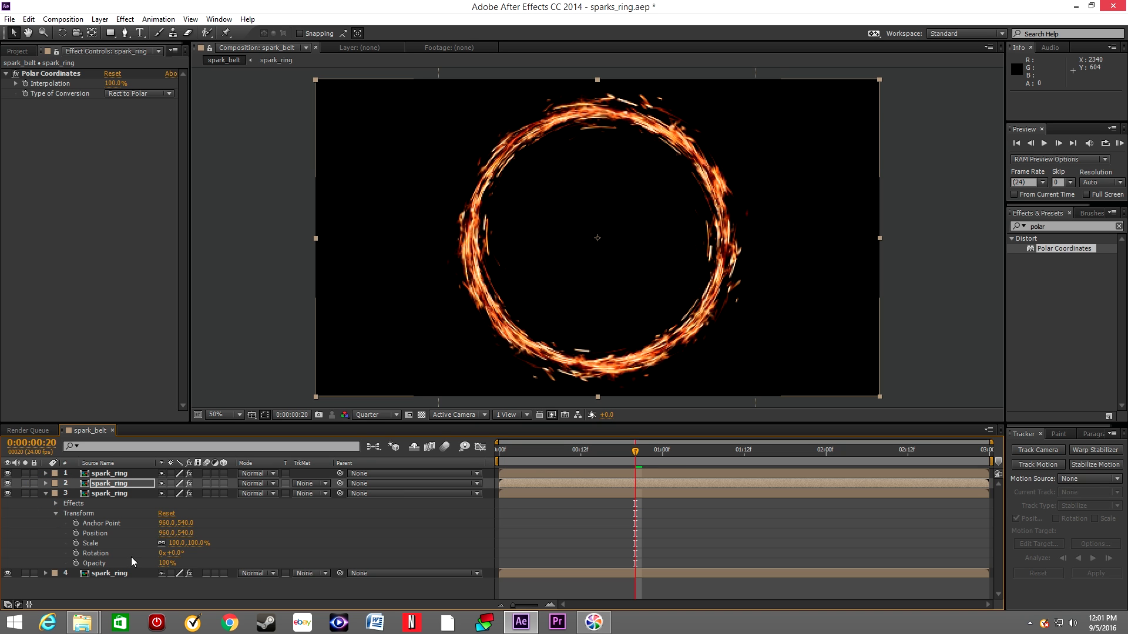
{"action": "left_click", "coordinate": [175, 555]}
{"action": "type", "text": "270"}
{"action": "key", "text": "Return"}
{"action": "left_click", "coordinate": [46, 494]}
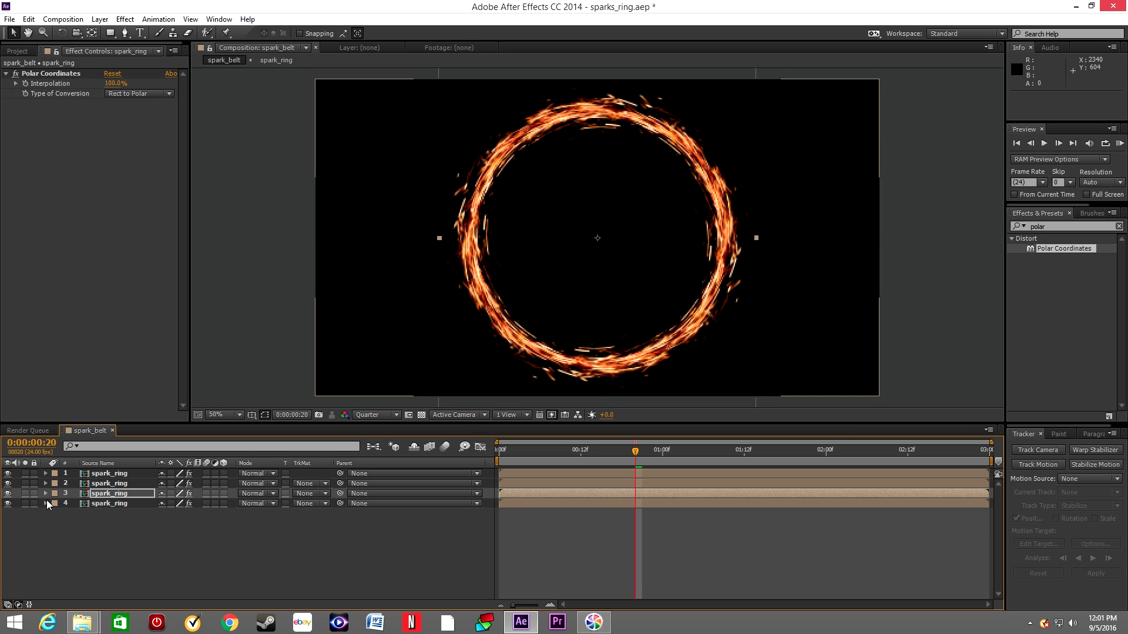
{"action": "left_click", "coordinate": [82, 538]}
{"action": "key", "text": "KP_0"}
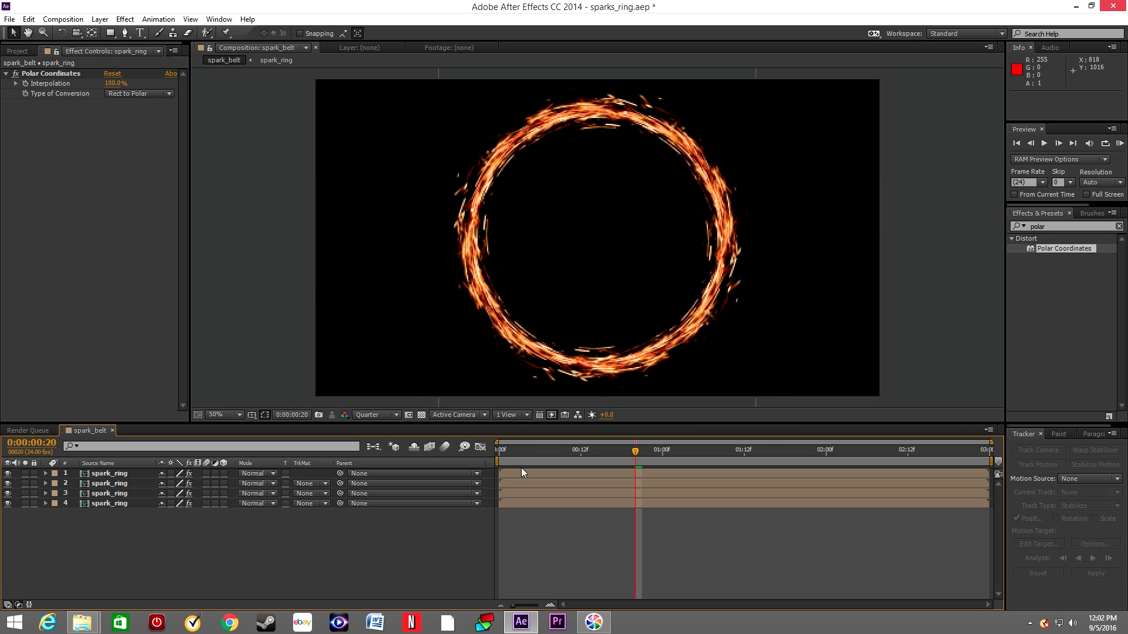
{"action": "left_click", "coordinate": [47, 498]}
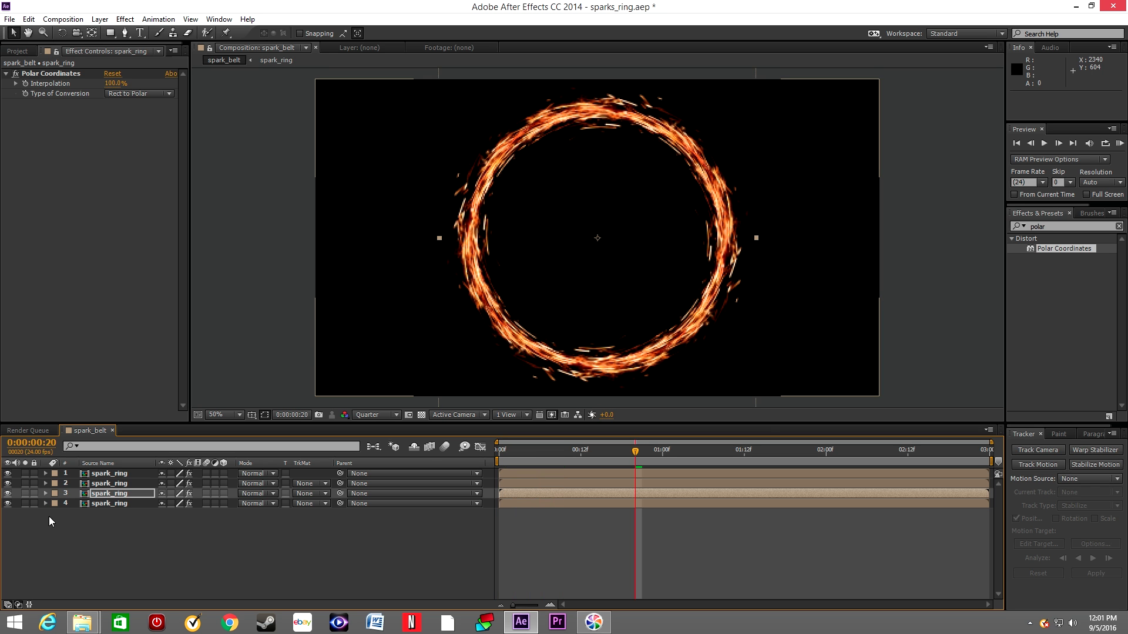
{"action": "left_click", "coordinate": [82, 538]}
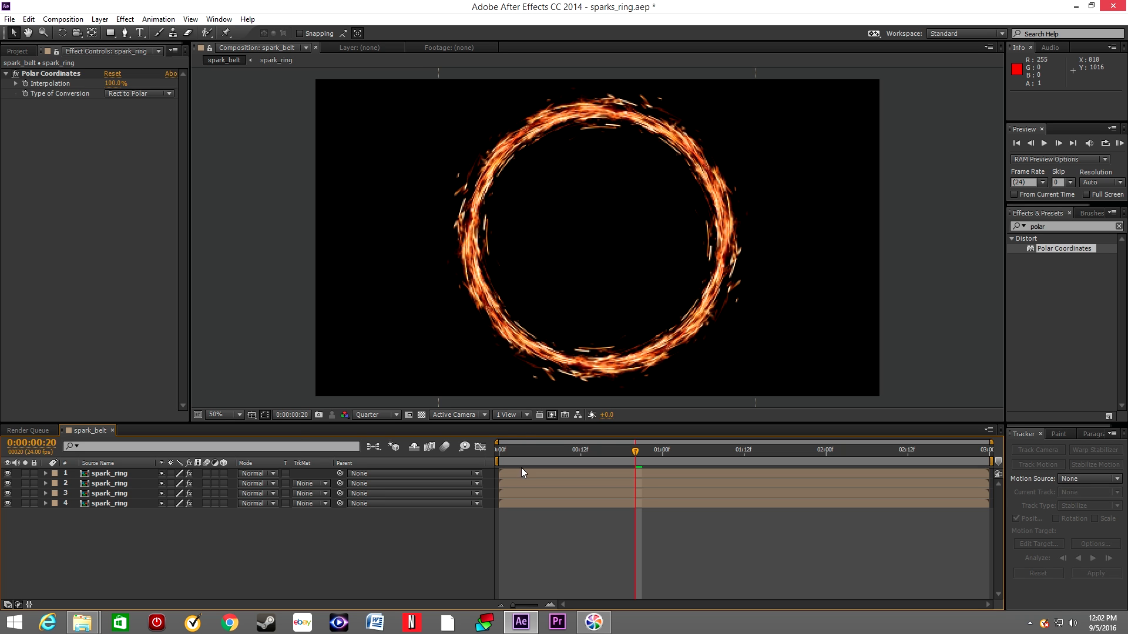
{"action": "left_click", "coordinate": [99, 19]}
Add a Null 1 layer and keyframe its starting rotation at 0x+180°.
{"action": "mouse_move", "coordinate": [276, 32]}
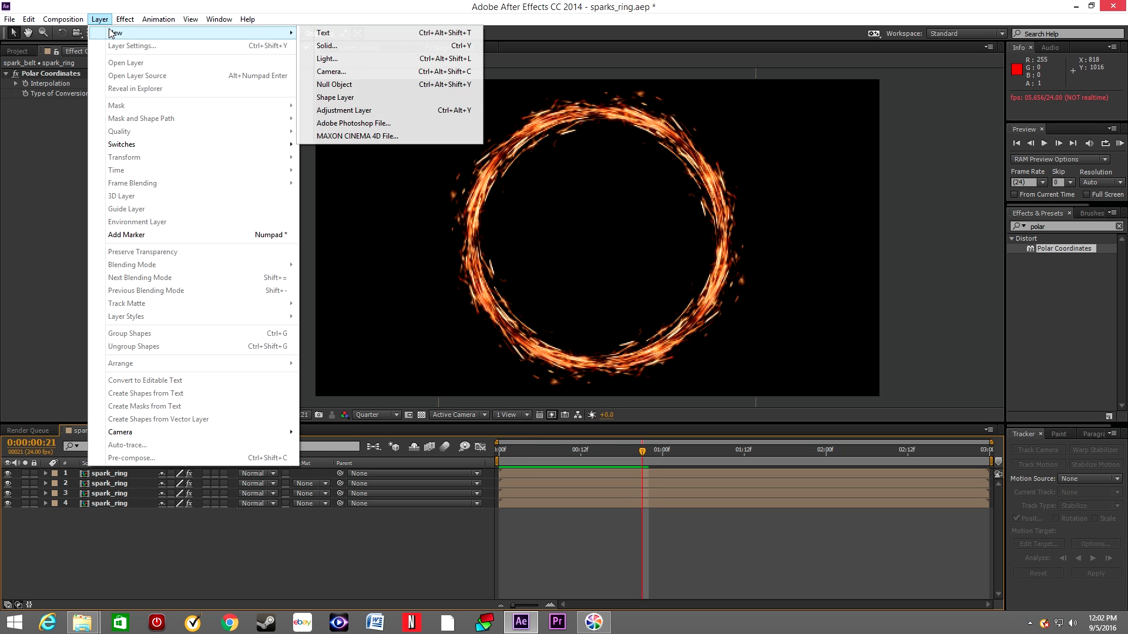
{"action": "left_click", "coordinate": [339, 84]}
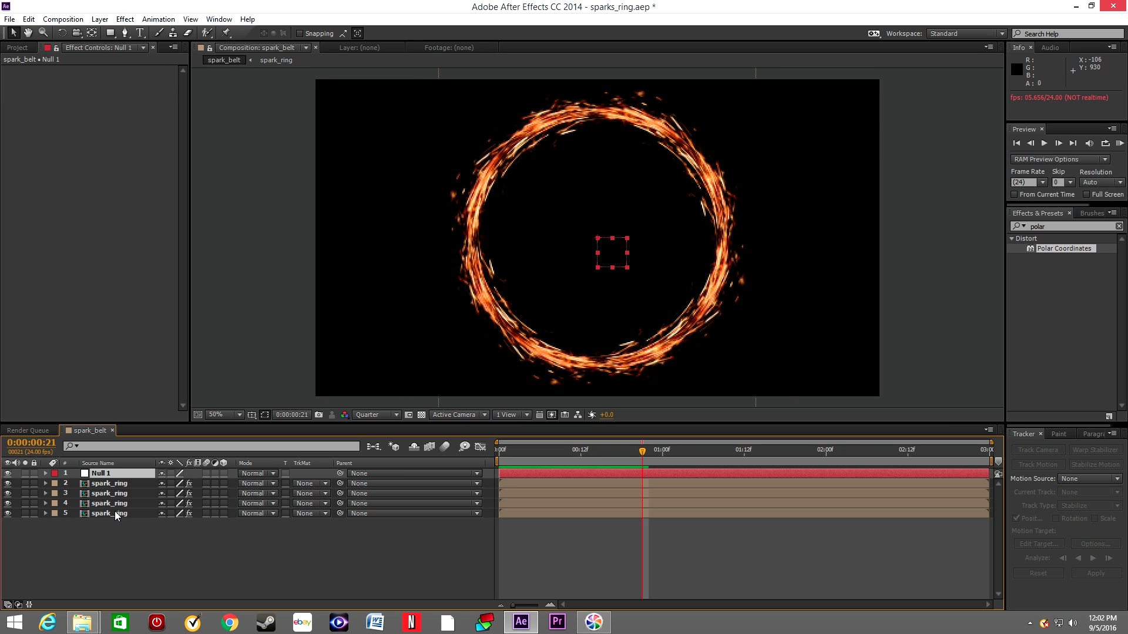
{"action": "left_click", "coordinate": [46, 474]}
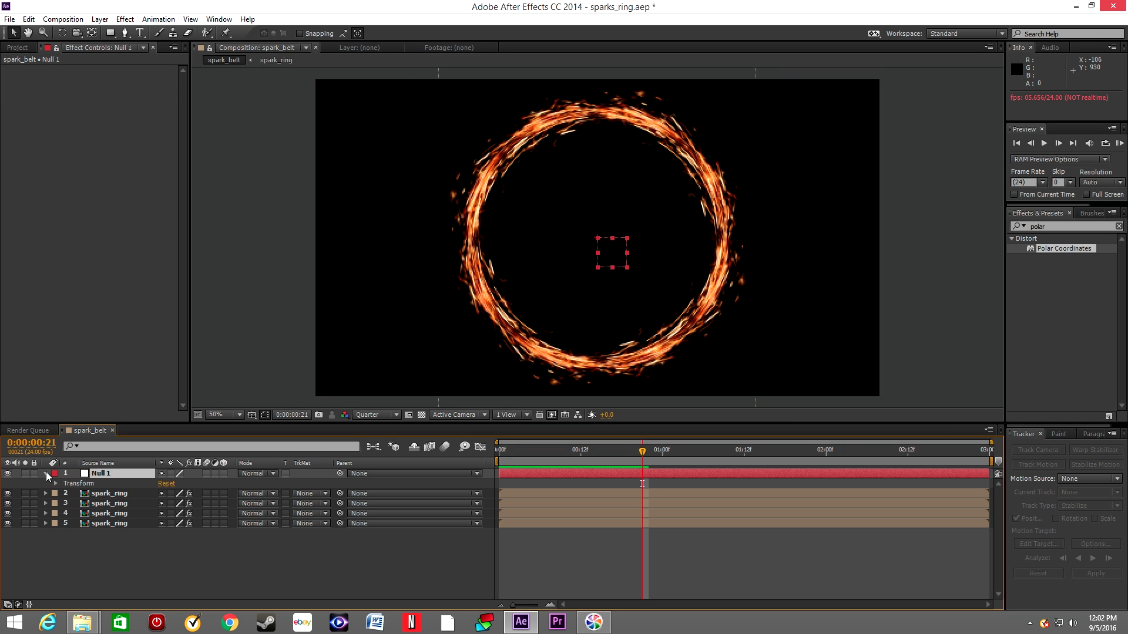
{"action": "left_click", "coordinate": [57, 484]}
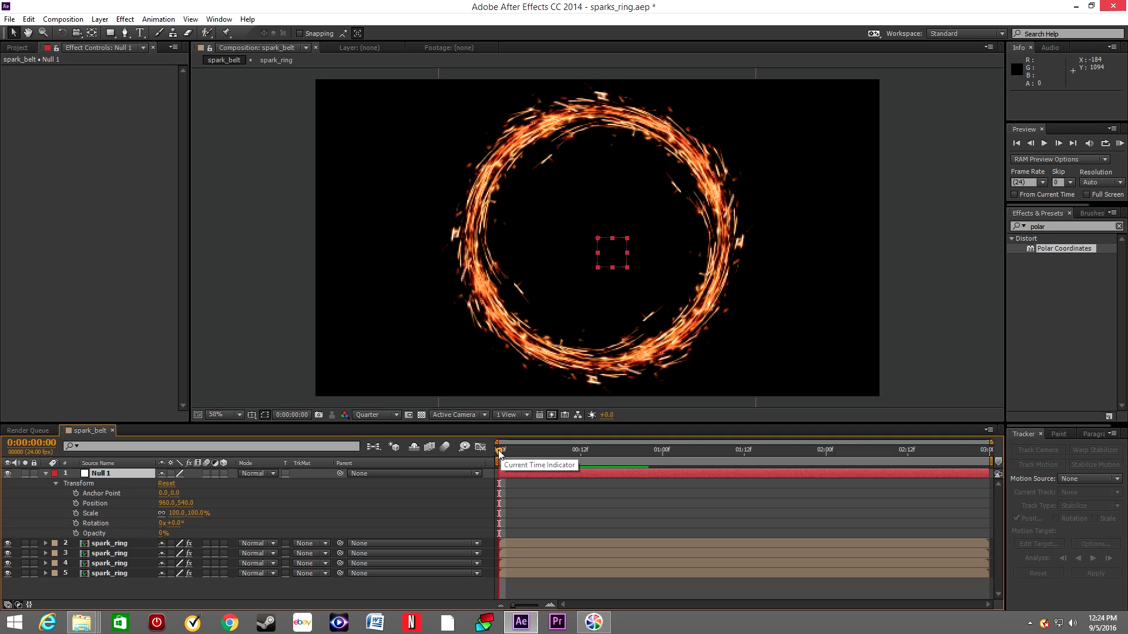
{"action": "left_click", "coordinate": [76, 523]}
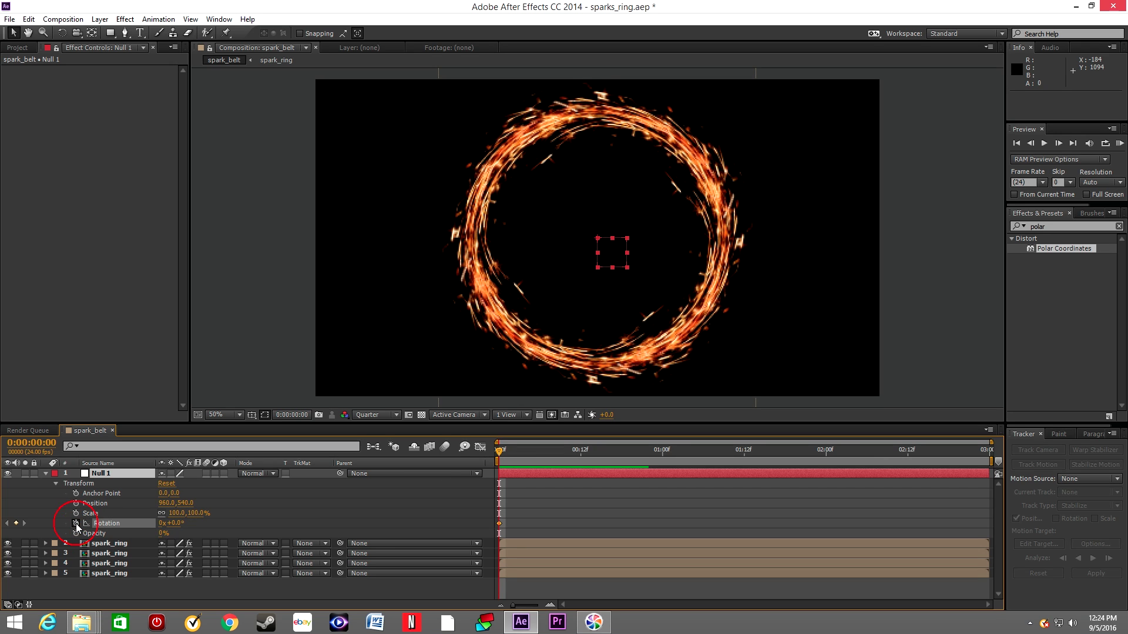
{"action": "left_click", "coordinate": [175, 523]}
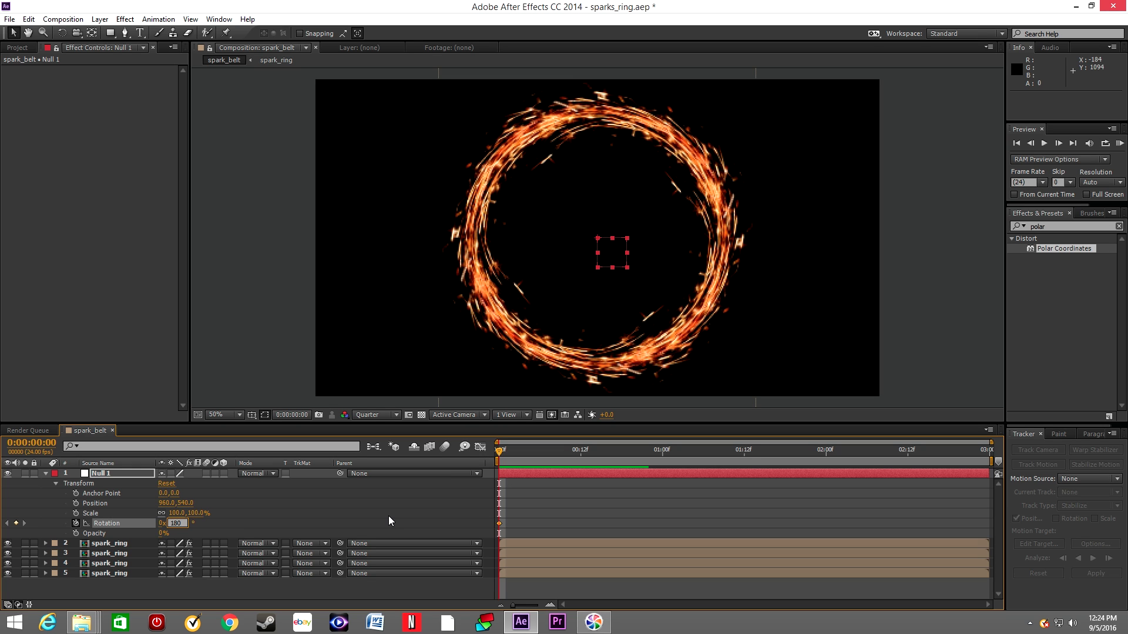
{"action": "key", "text": "Return"}
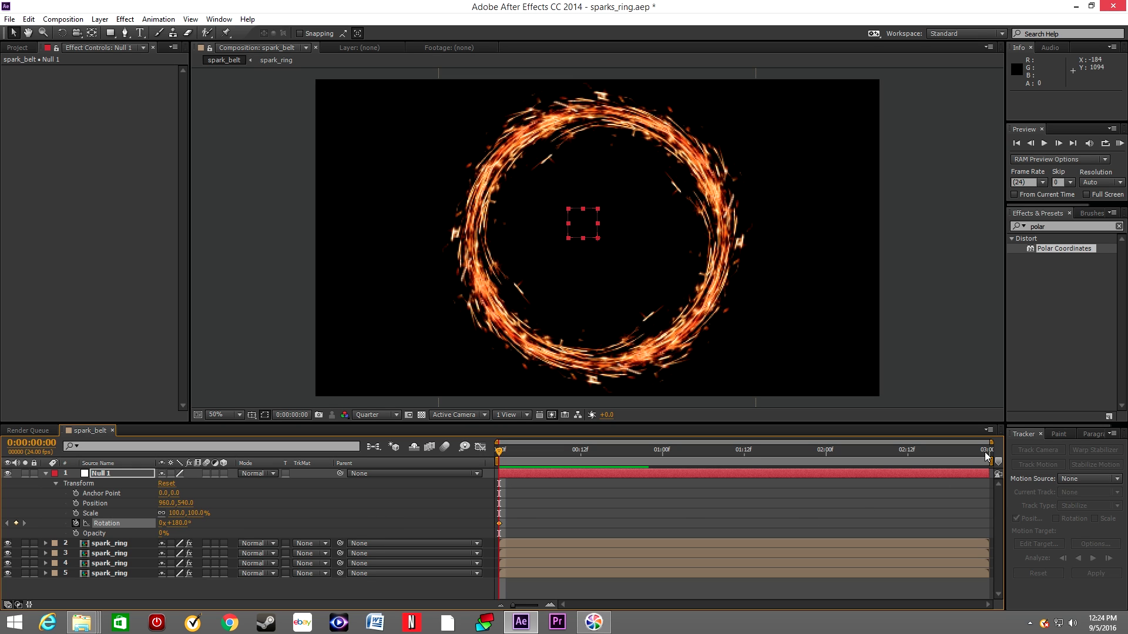
Set Null 1's last-frame rotation keyframe to -3x-180°, then return to the first frame.
{"action": "left_click", "coordinate": [987, 453]}
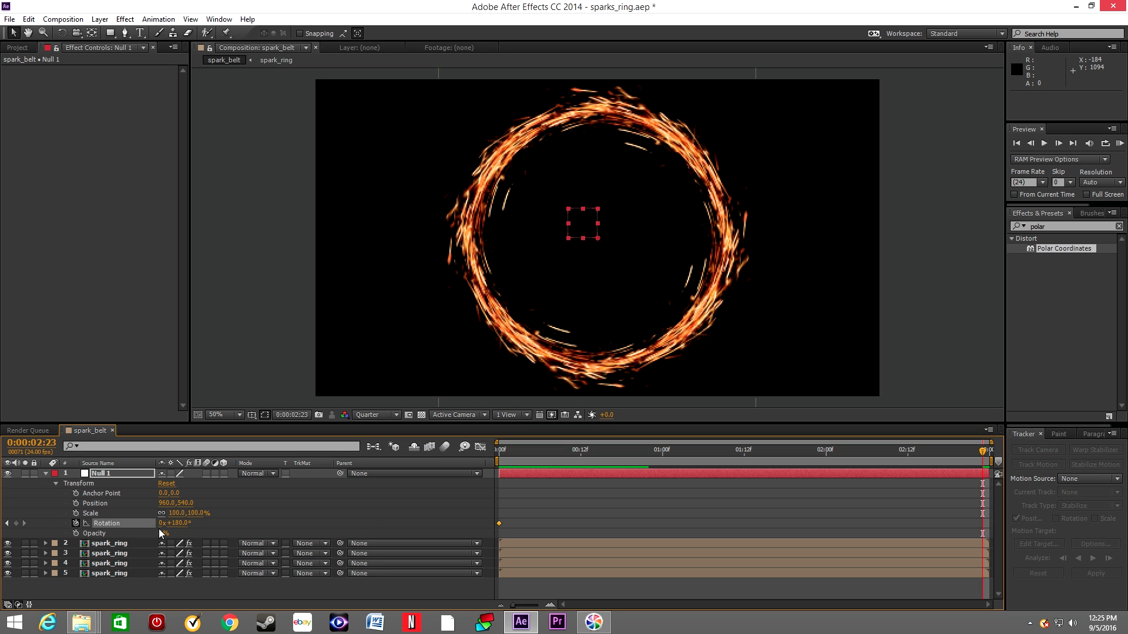
{"action": "left_click", "coordinate": [162, 523]}
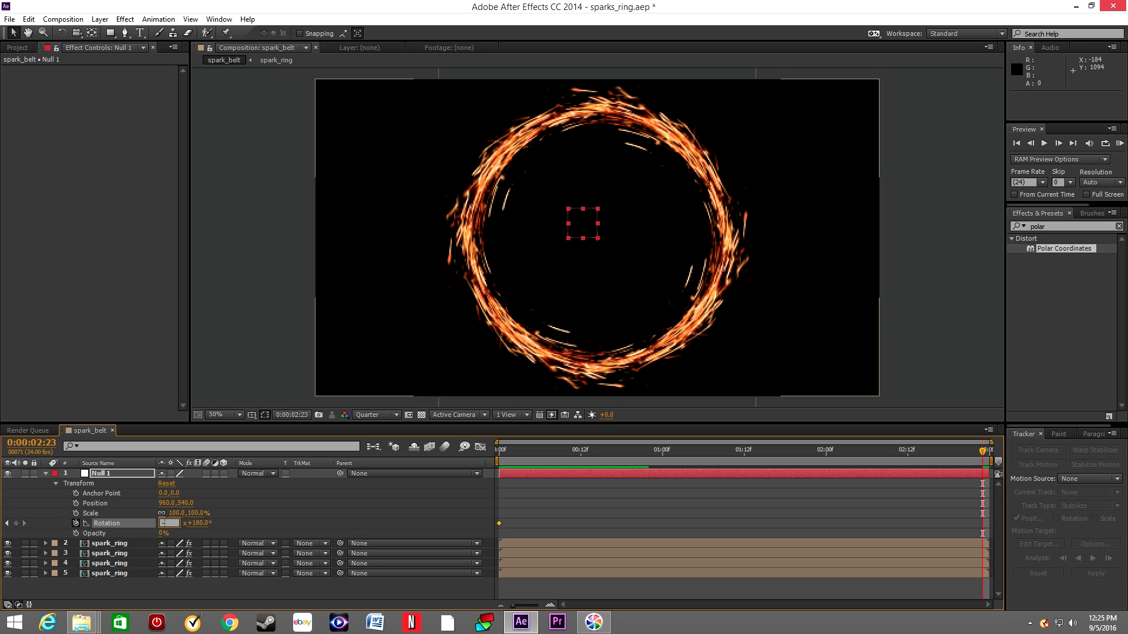
{"action": "type", "text": "-4"}
{"action": "key", "text": "Return"}
{"action": "left_click", "coordinate": [500, 451]}
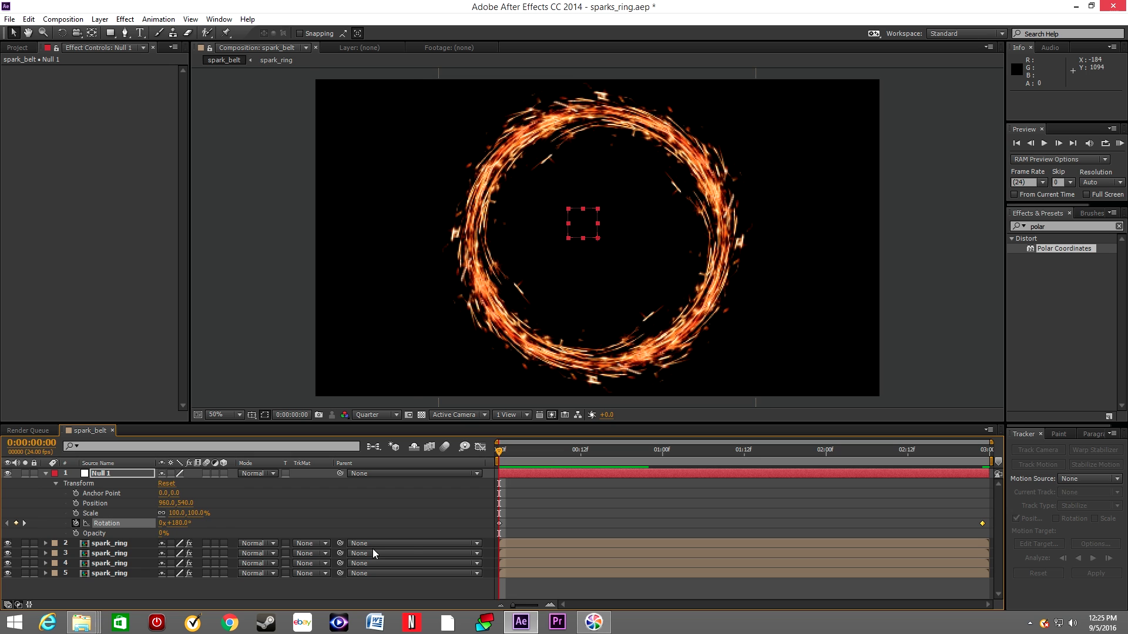
Parent spark_ring layers 2–5 to Null 1 and preview the spinning ring.
{"action": "left_click", "coordinate": [477, 544]}
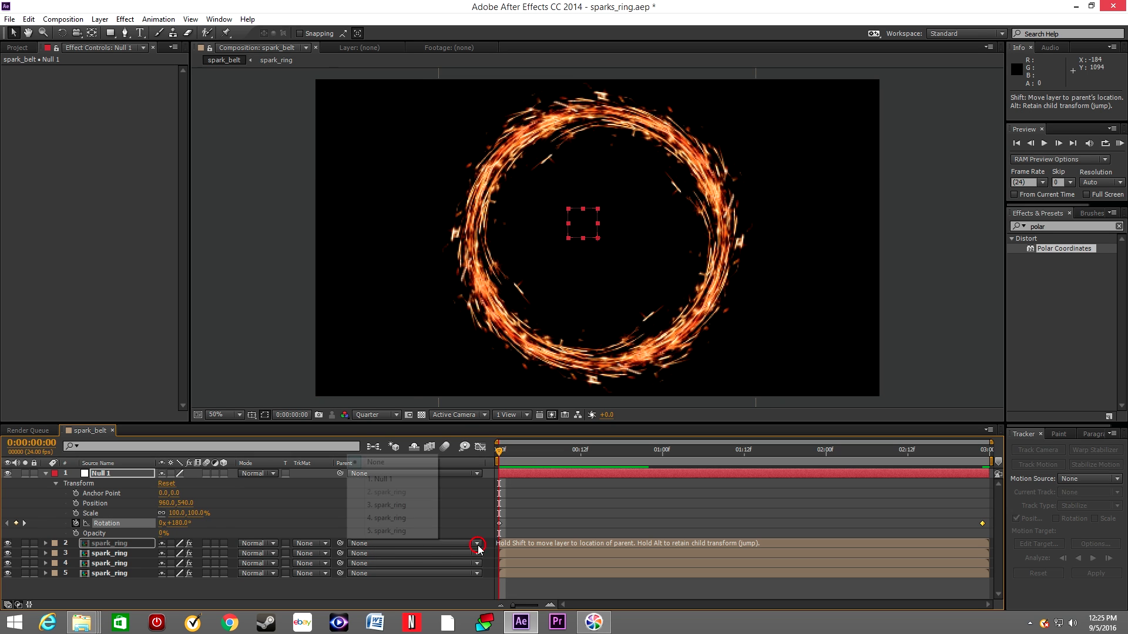
{"action": "left_click", "coordinate": [383, 479]}
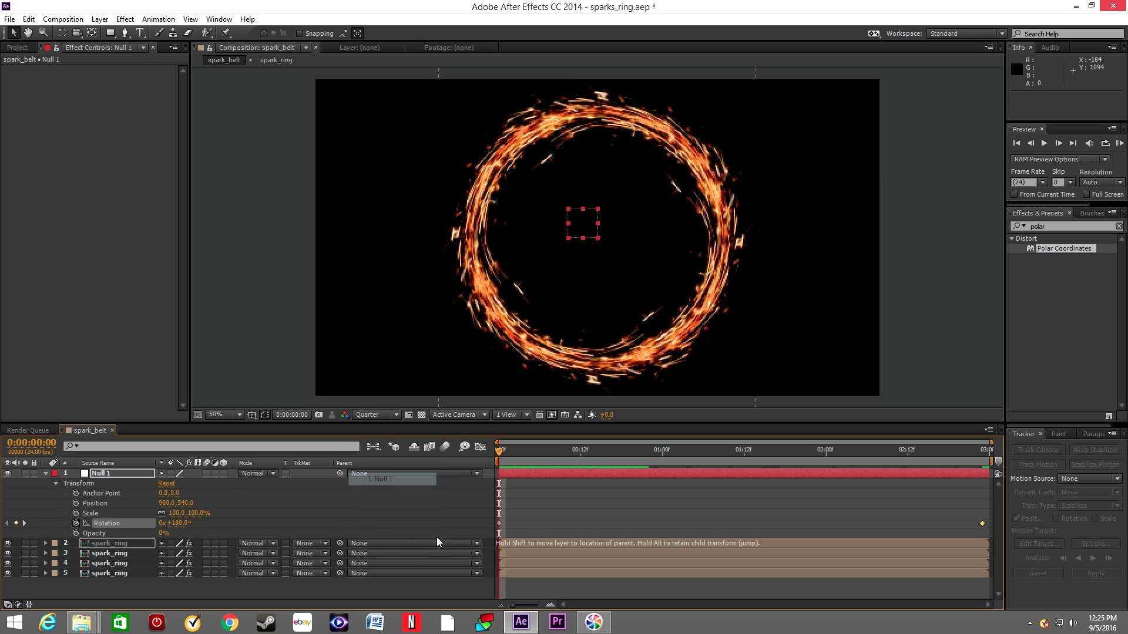
{"action": "left_click", "coordinate": [470, 553]}
{"action": "left_click", "coordinate": [382, 489]}
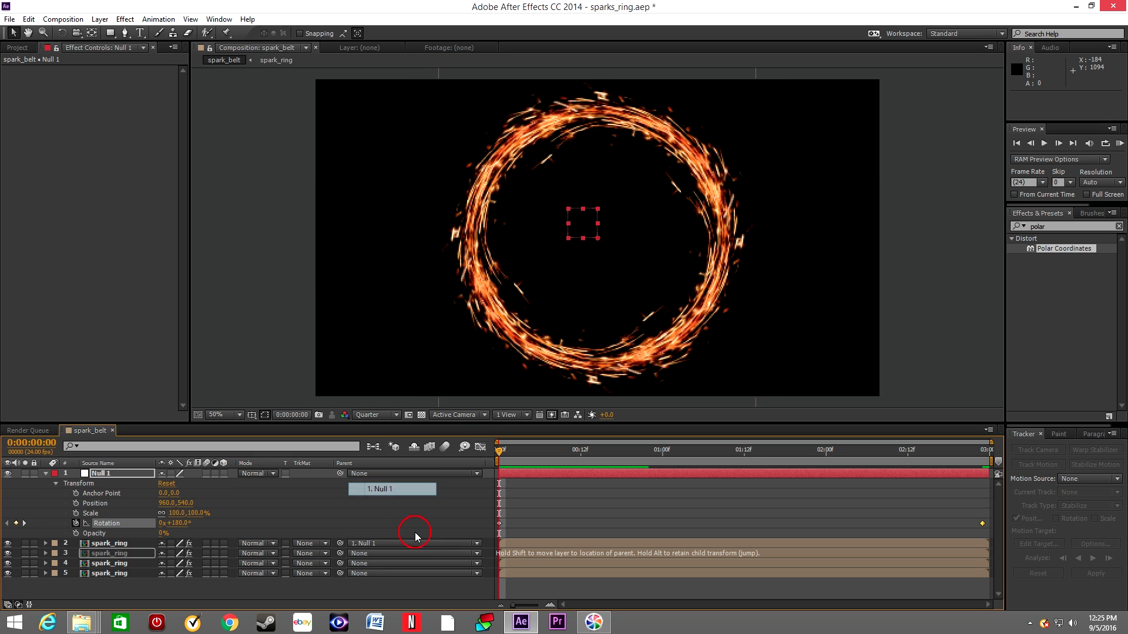
{"action": "left_click", "coordinate": [476, 564]}
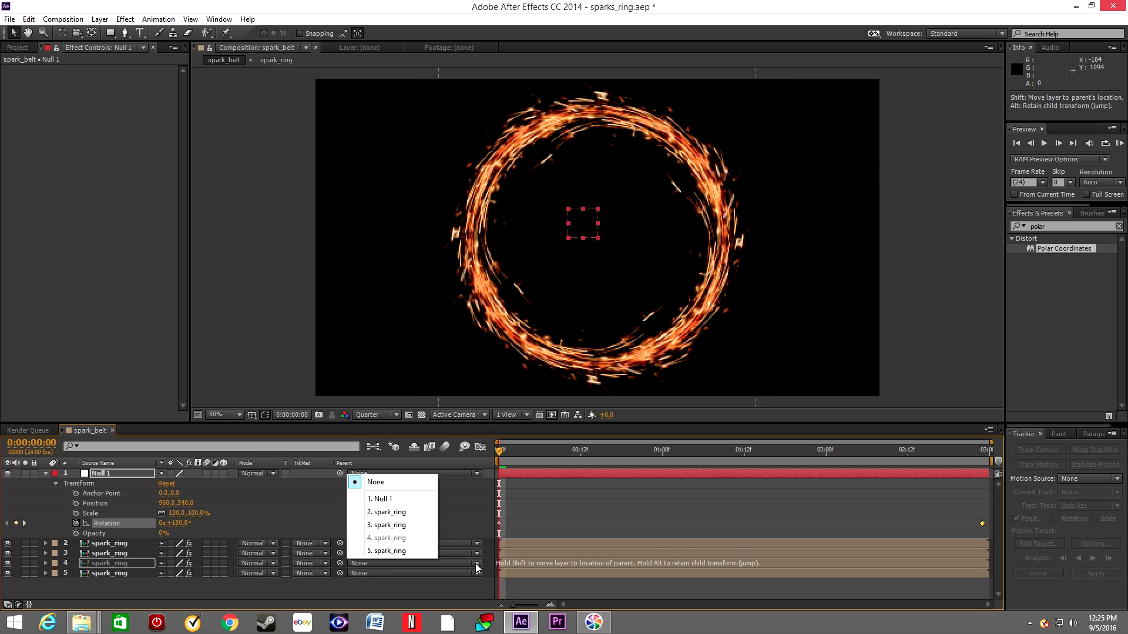
{"action": "left_click", "coordinate": [382, 499]}
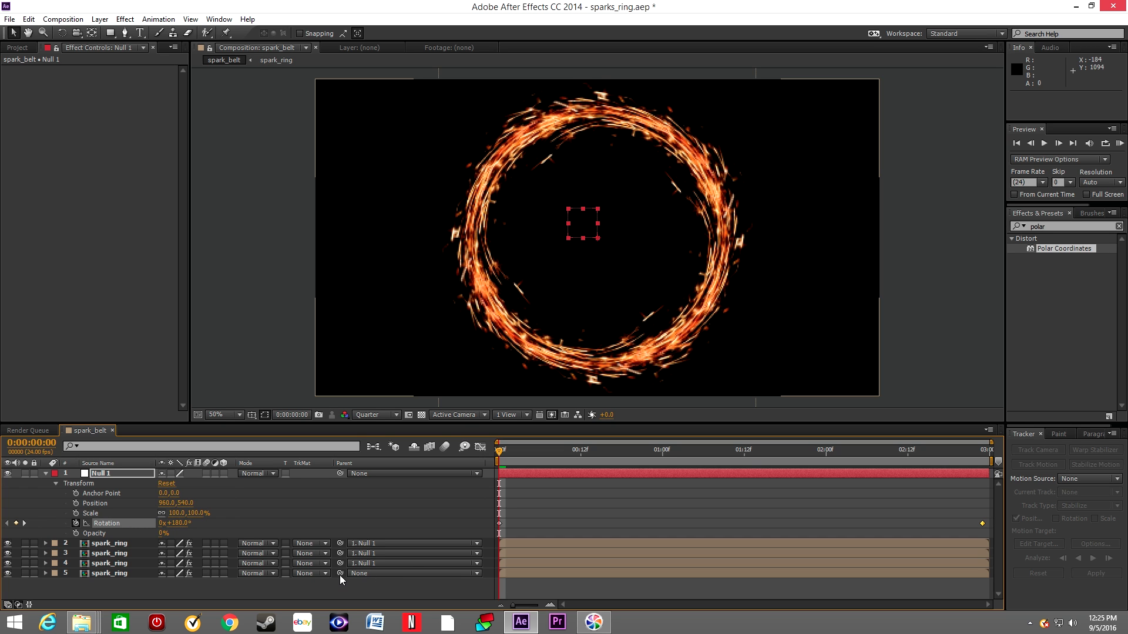
{"action": "left_click_drag", "start_coordinate": [340, 574], "coordinate": [99, 474]}
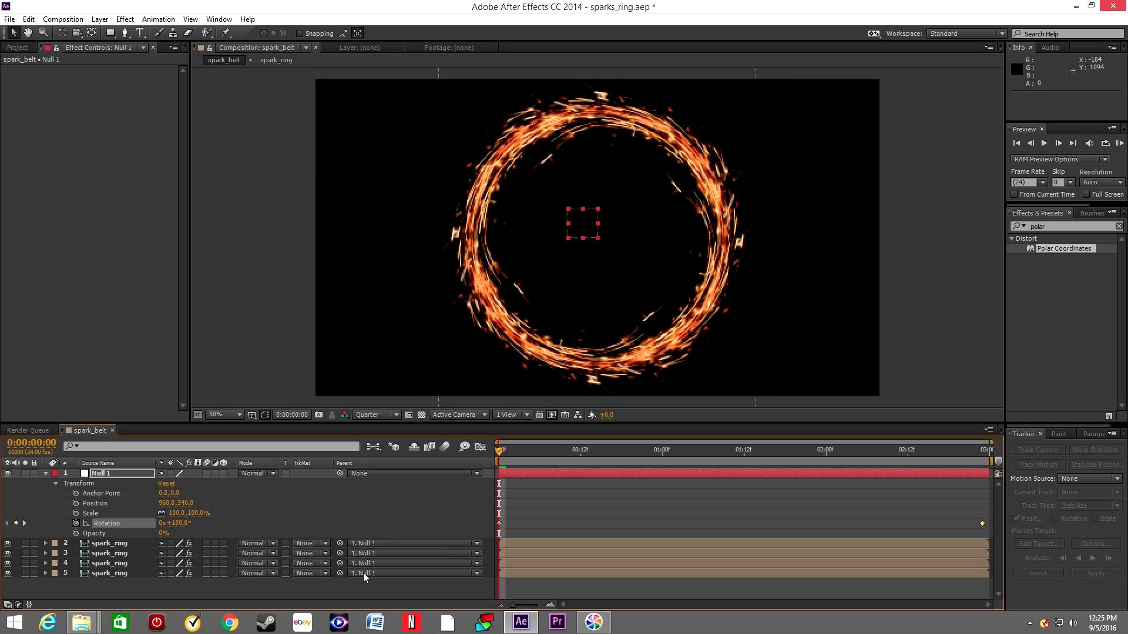
{"action": "key", "text": "space"}
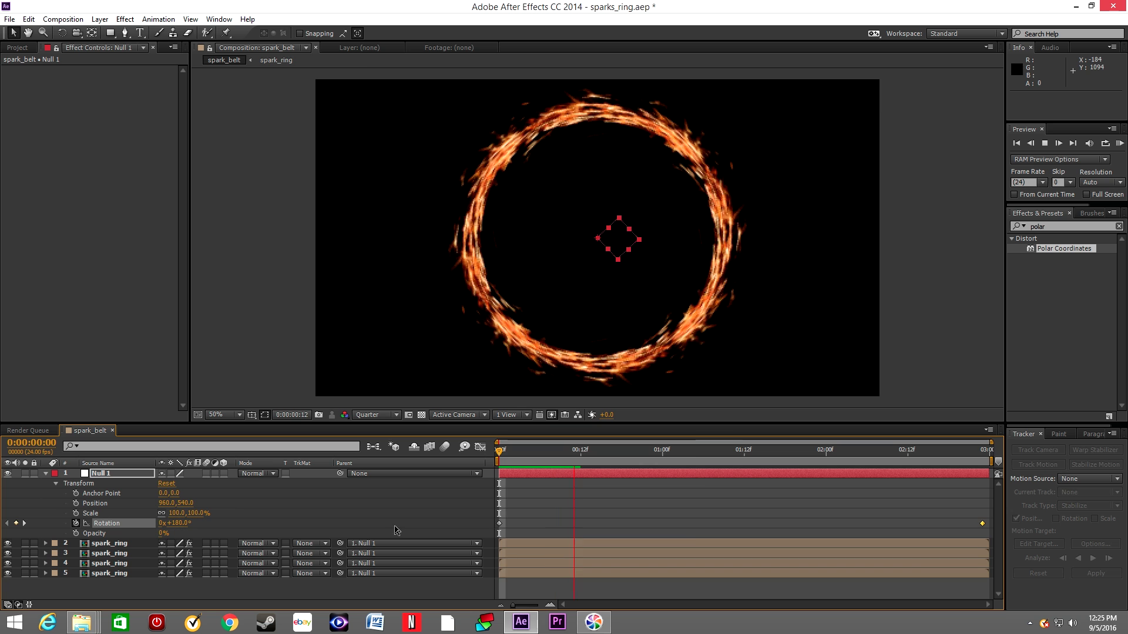
Enable composition motion blur and the motion blur switch on spark_ring layers 2–5.
{"action": "key", "text": "space"}
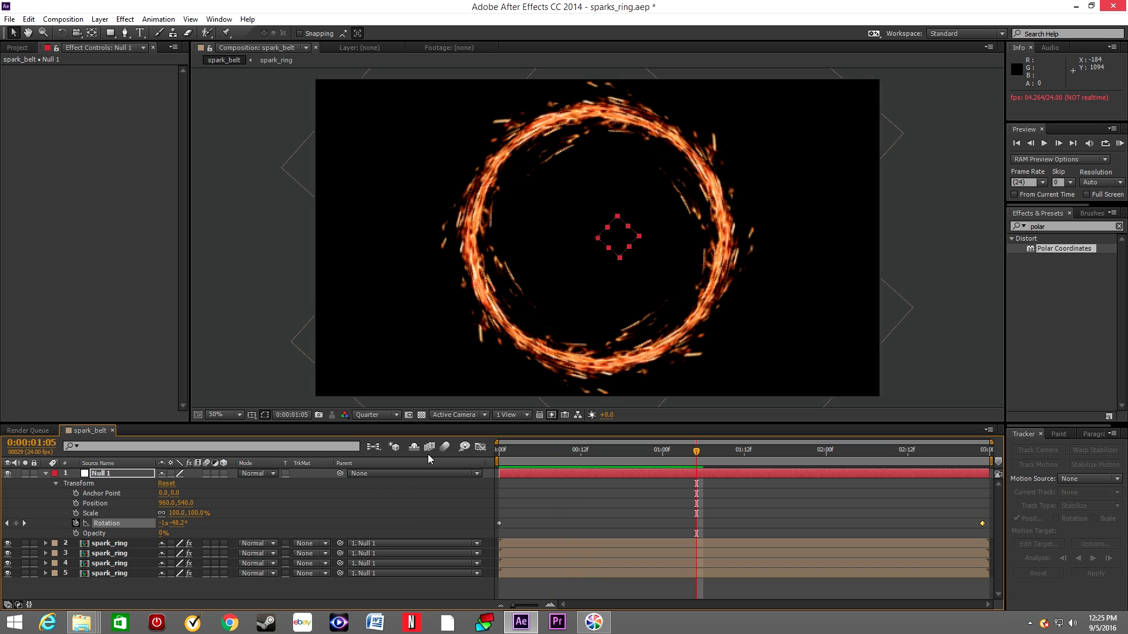
{"action": "left_click", "coordinate": [445, 447]}
{"action": "left_click", "coordinate": [445, 447]}
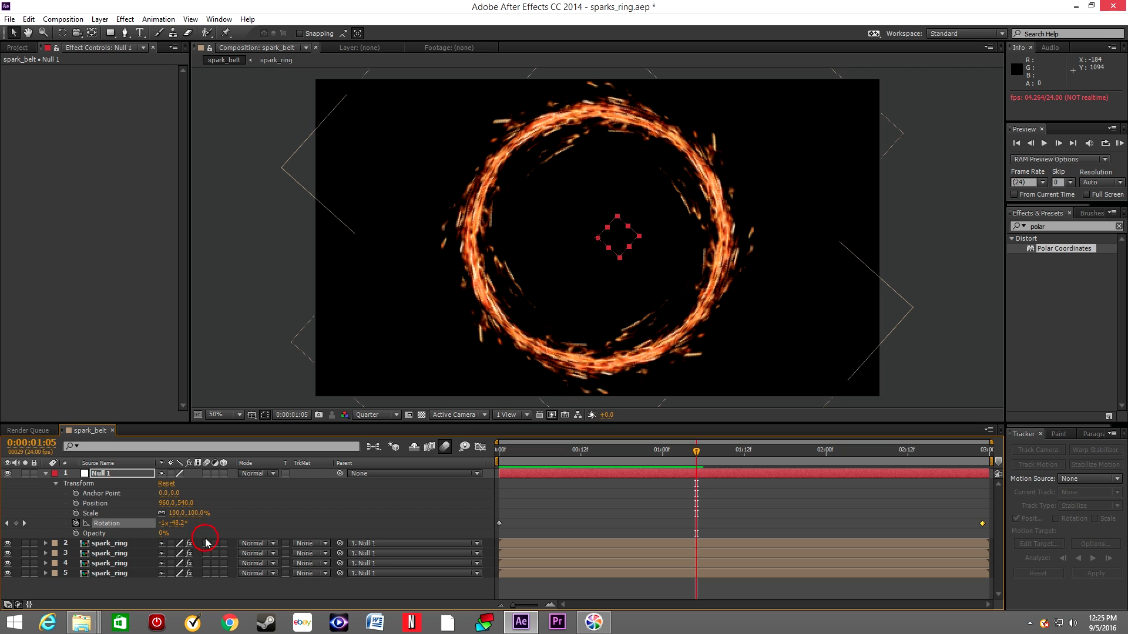
{"action": "left_click", "coordinate": [206, 539]}
{"action": "left_click_drag", "start_coordinate": [206, 542], "coordinate": [206, 554]}
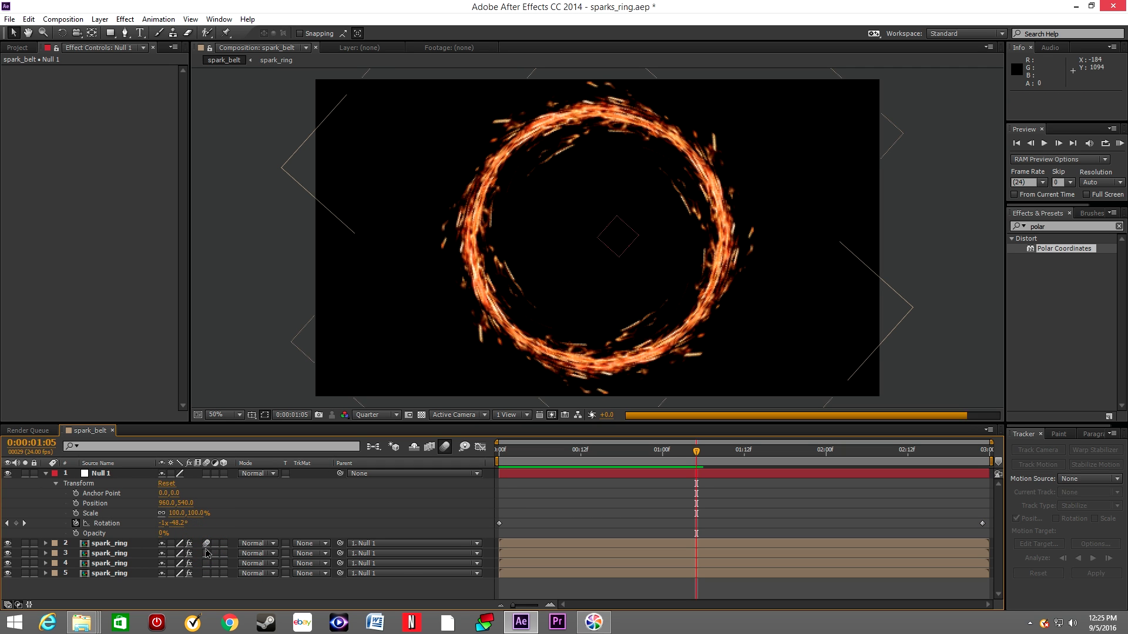
{"action": "left_click", "coordinate": [206, 562]}
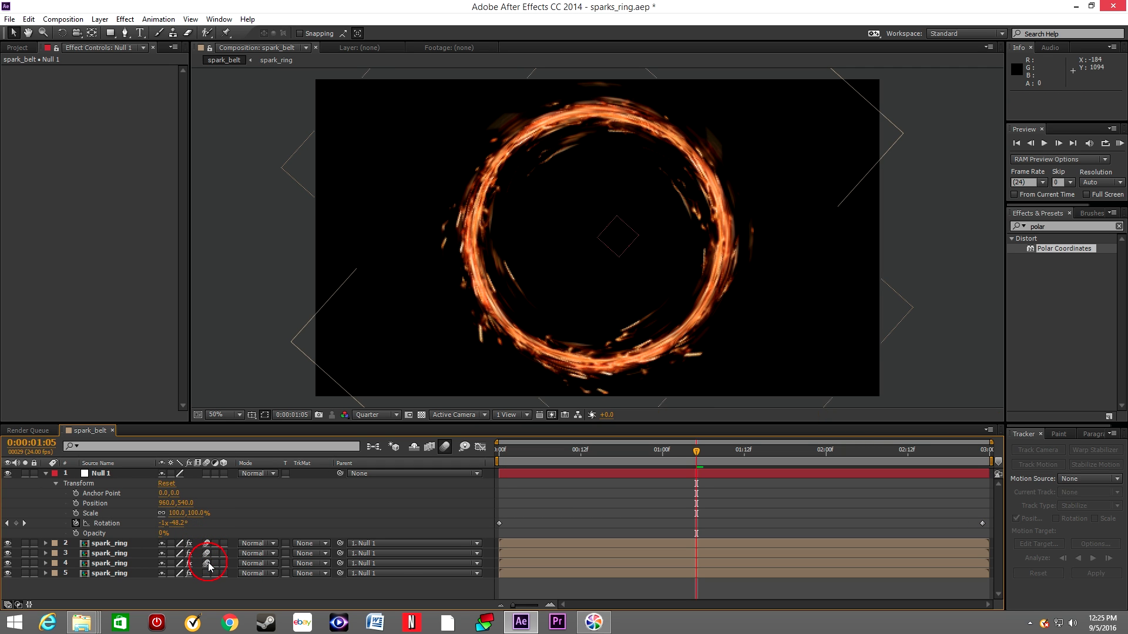
{"action": "left_click", "coordinate": [206, 574]}
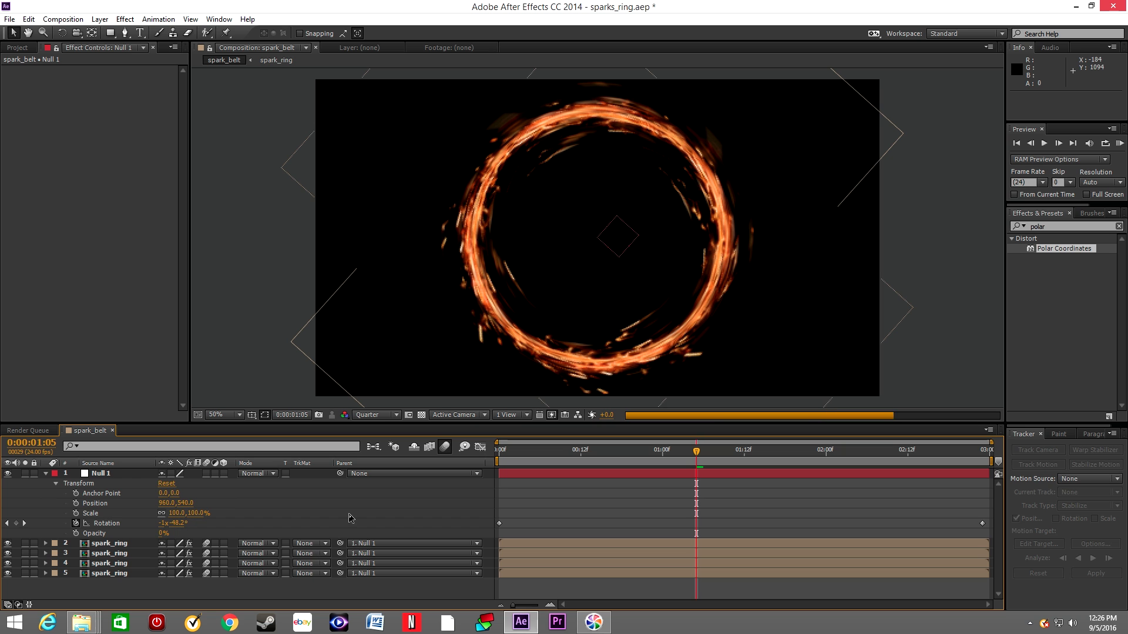
Preview the motion-blurred ring, then select all five layers.
{"action": "key", "text": "space"}
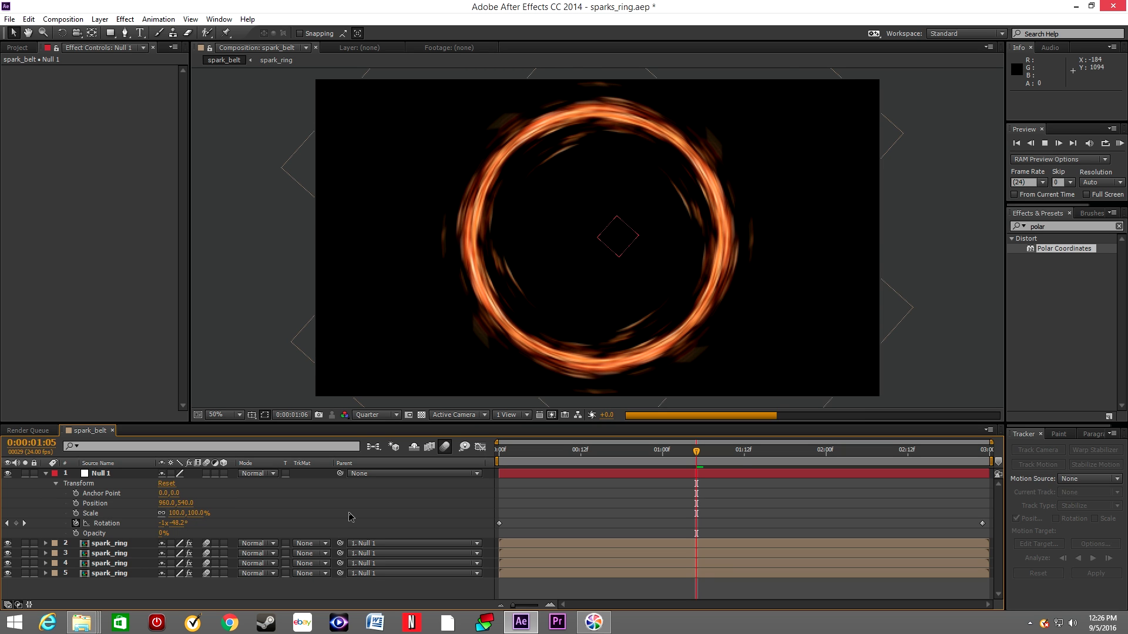
{"action": "left_click", "coordinate": [46, 474]}
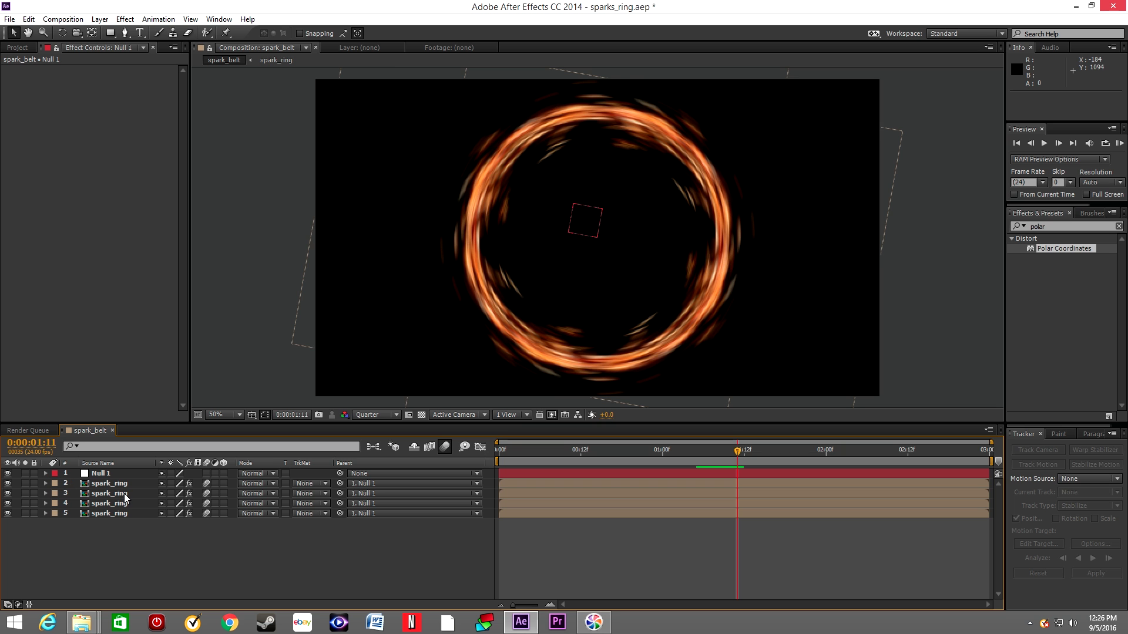
{"action": "left_click", "coordinate": [142, 544]}
{"action": "left_click_drag", "start_coordinate": [129, 540], "coordinate": [93, 473]}
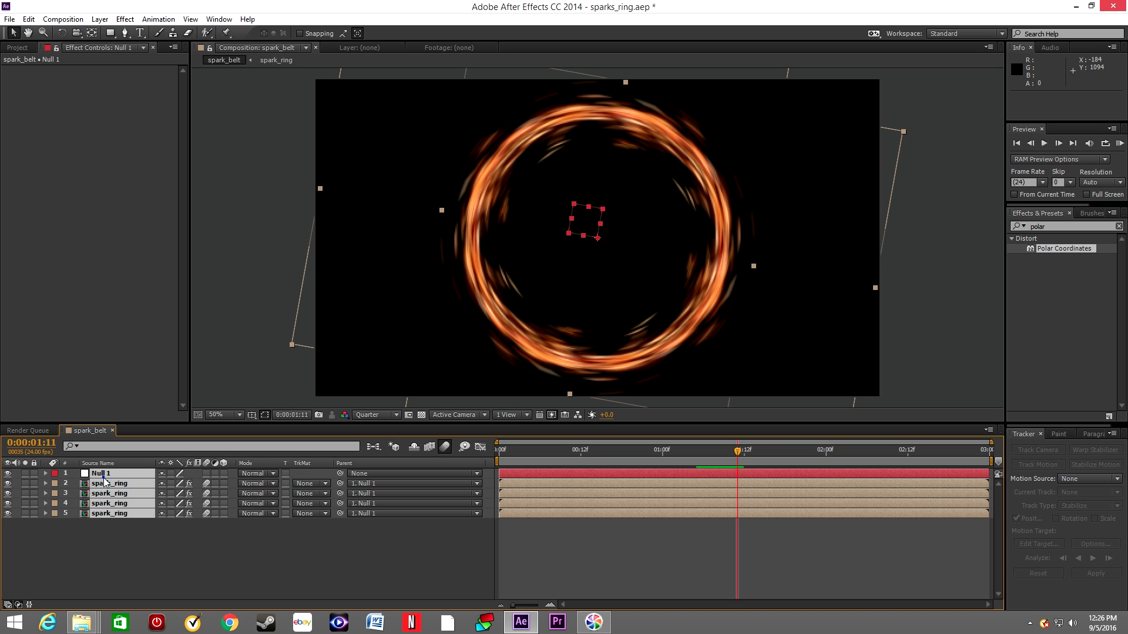
Pre-compose Null 1 and the four spark_ring layers into a composition named ring.
{"action": "right_click", "coordinate": [106, 482]}
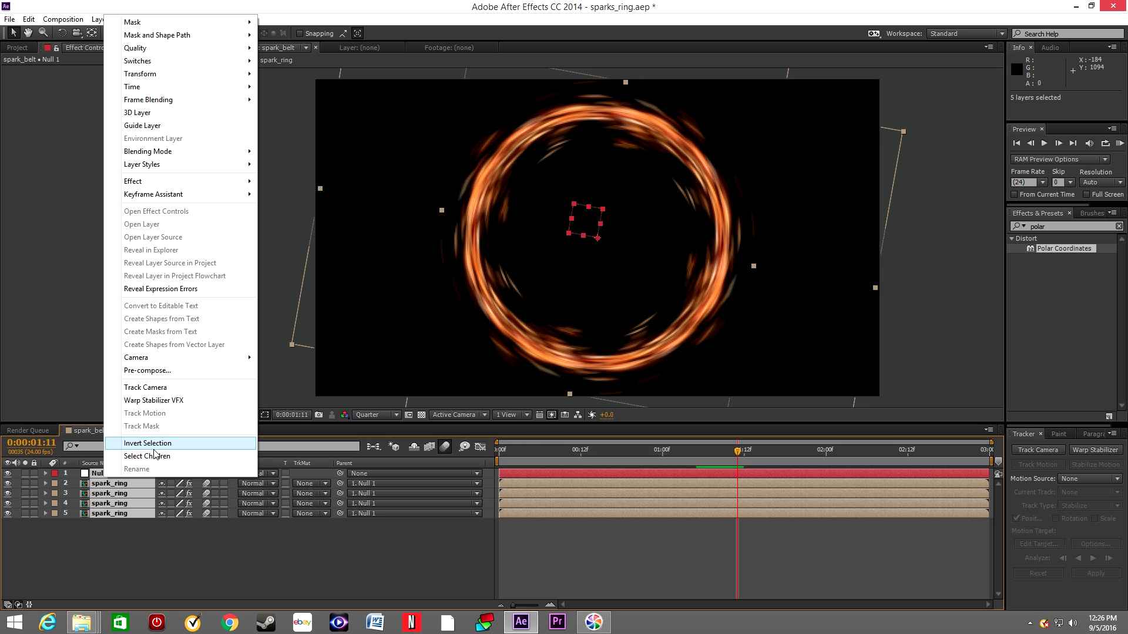
{"action": "left_click", "coordinate": [148, 370]}
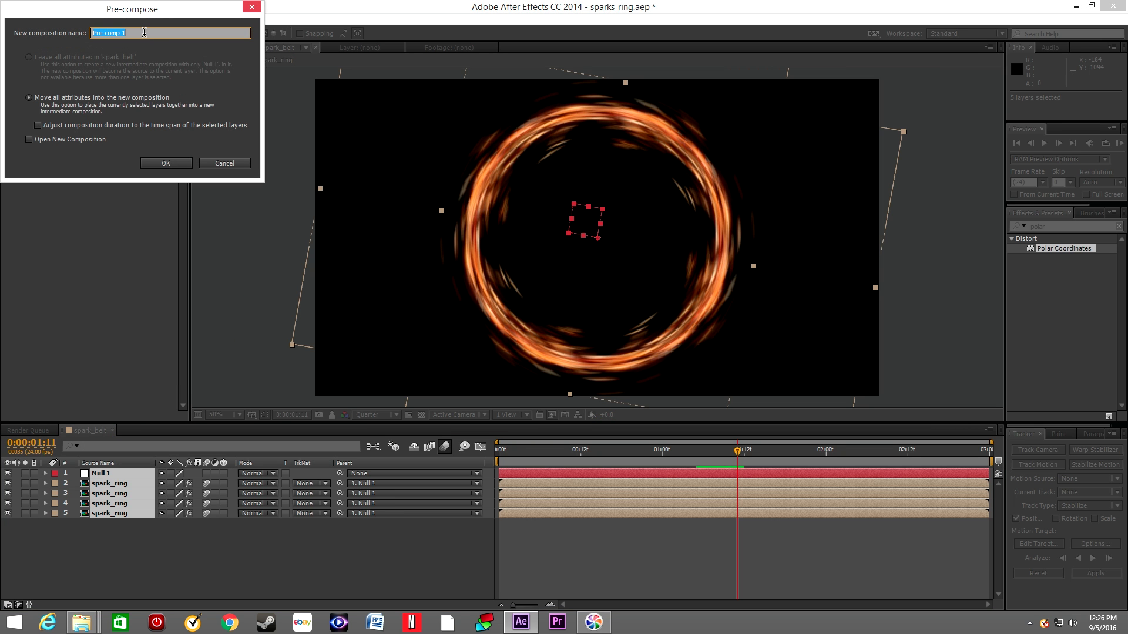
{"action": "key", "text": "BackSpace"}
{"action": "key", "text": "Return"}
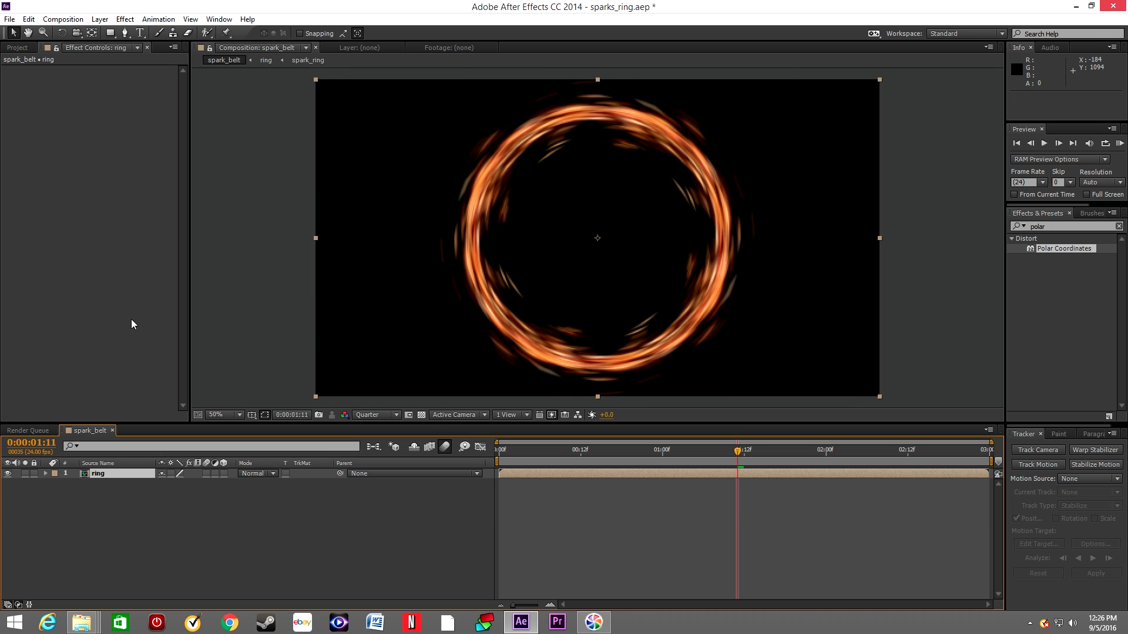
Make the ring a 3D layer and push its Position Z back to 1046.
{"action": "left_click", "coordinate": [129, 510]}
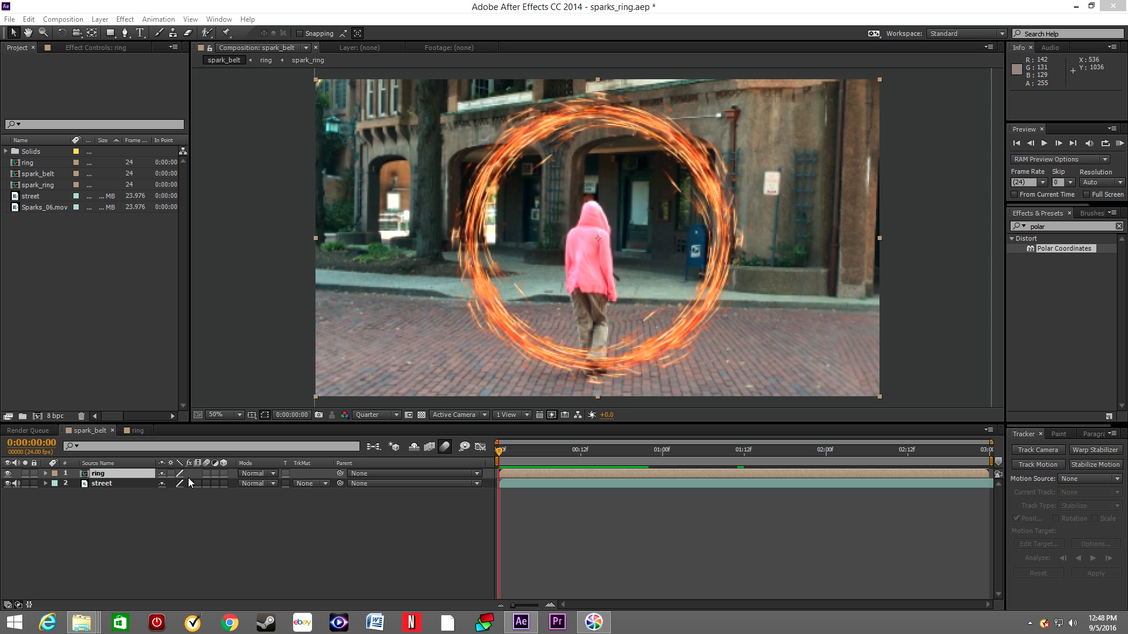
{"action": "left_click", "coordinate": [223, 474]}
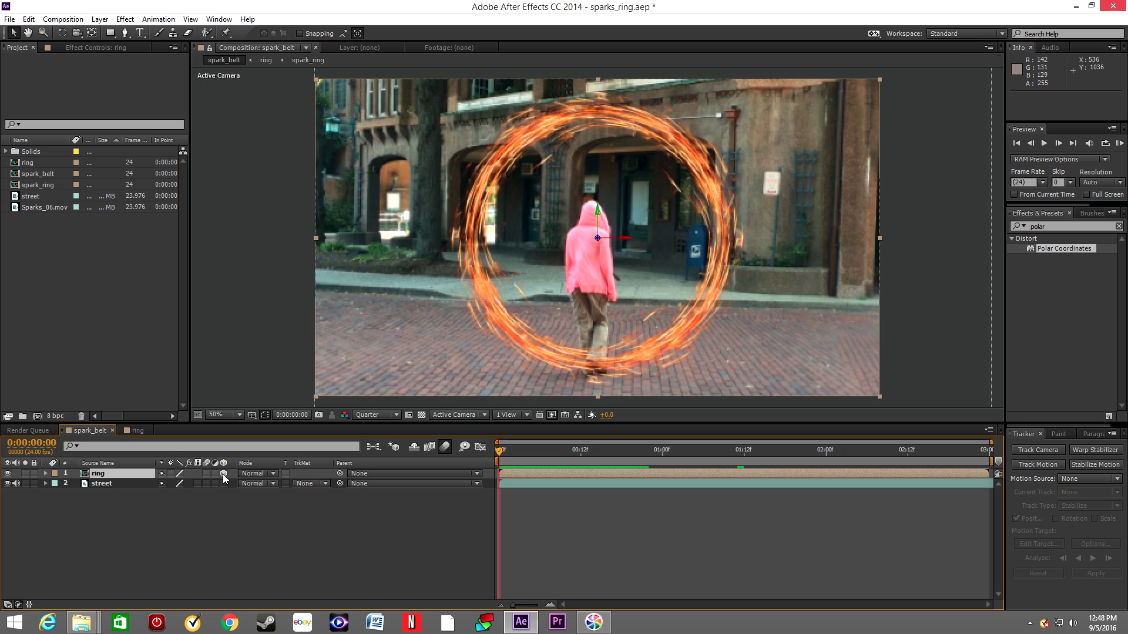
{"action": "left_click", "coordinate": [45, 473]}
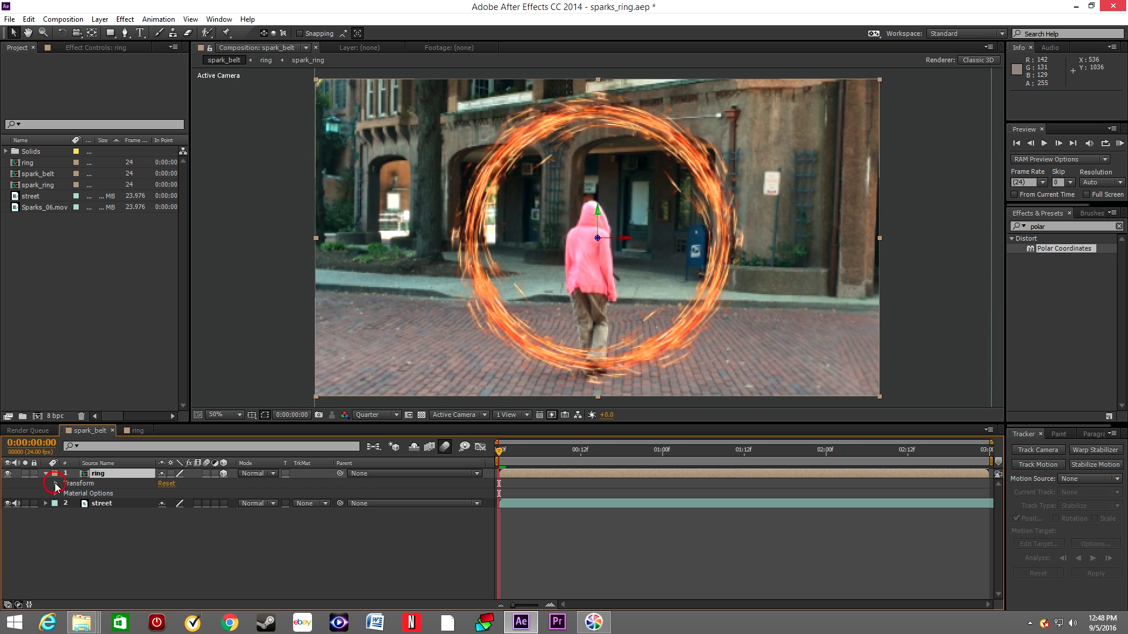
{"action": "left_click", "coordinate": [56, 484]}
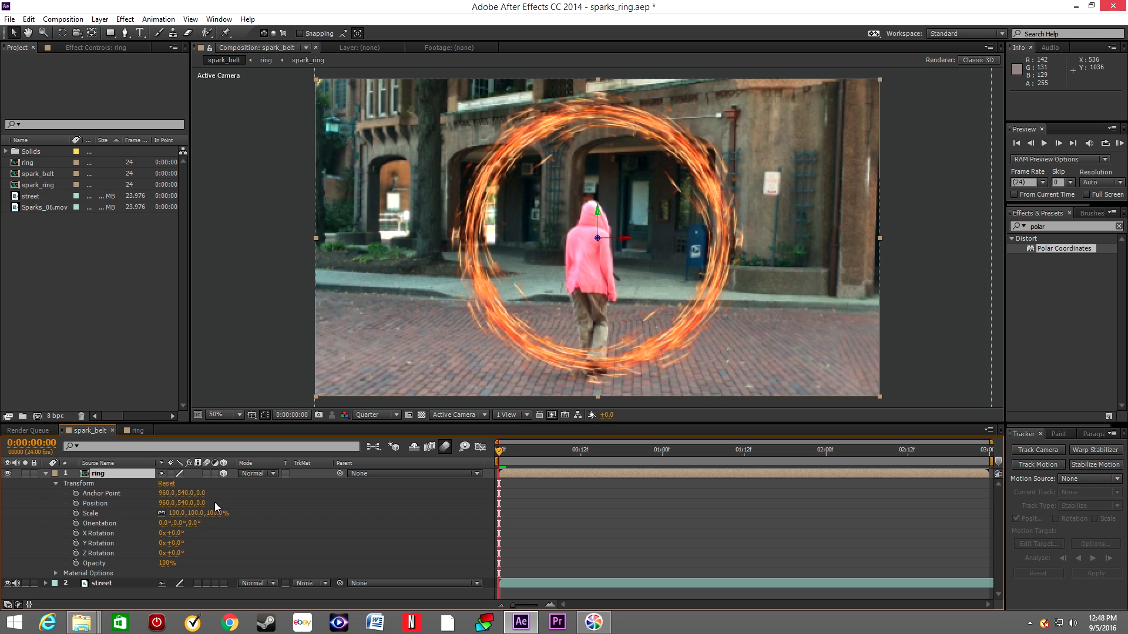
{"action": "left_click_drag", "start_coordinate": [203, 504], "coordinate": [606, 481]}
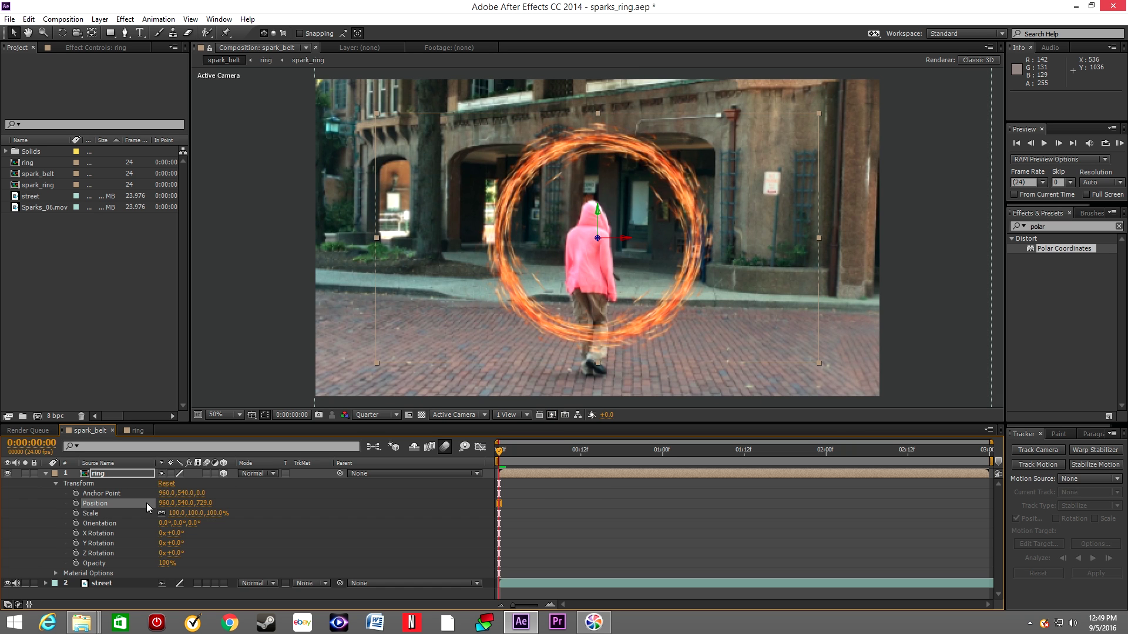
{"action": "left_click_drag", "start_coordinate": [200, 504], "coordinate": [367, 484]}
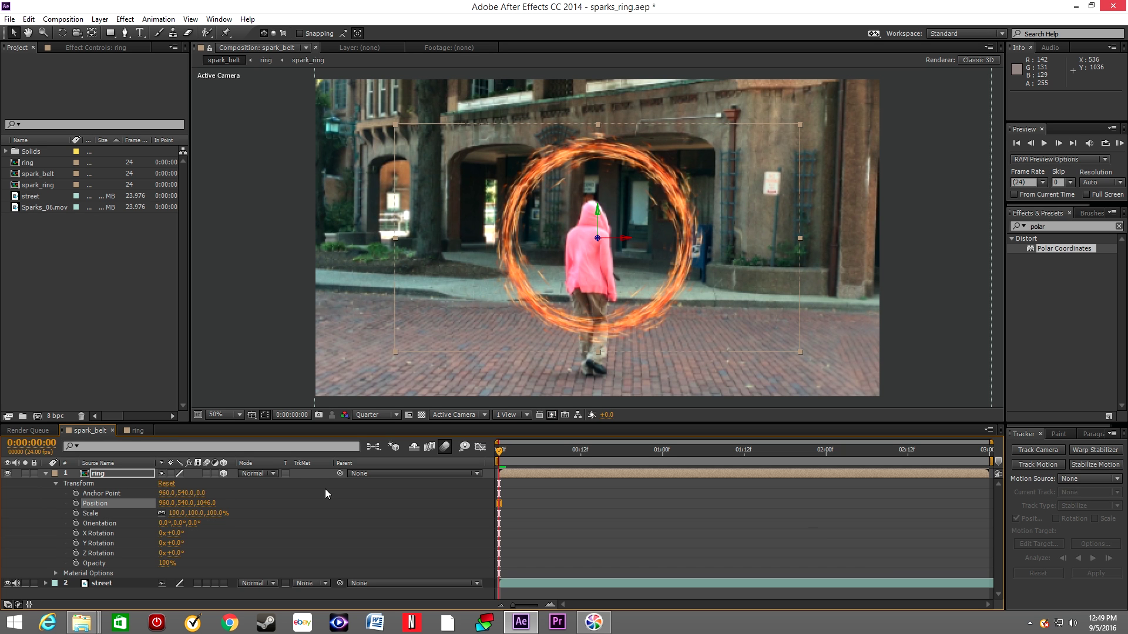
{"action": "left_click", "coordinate": [46, 473]}
Add a new null object to the composition.
{"action": "left_click", "coordinate": [99, 19]}
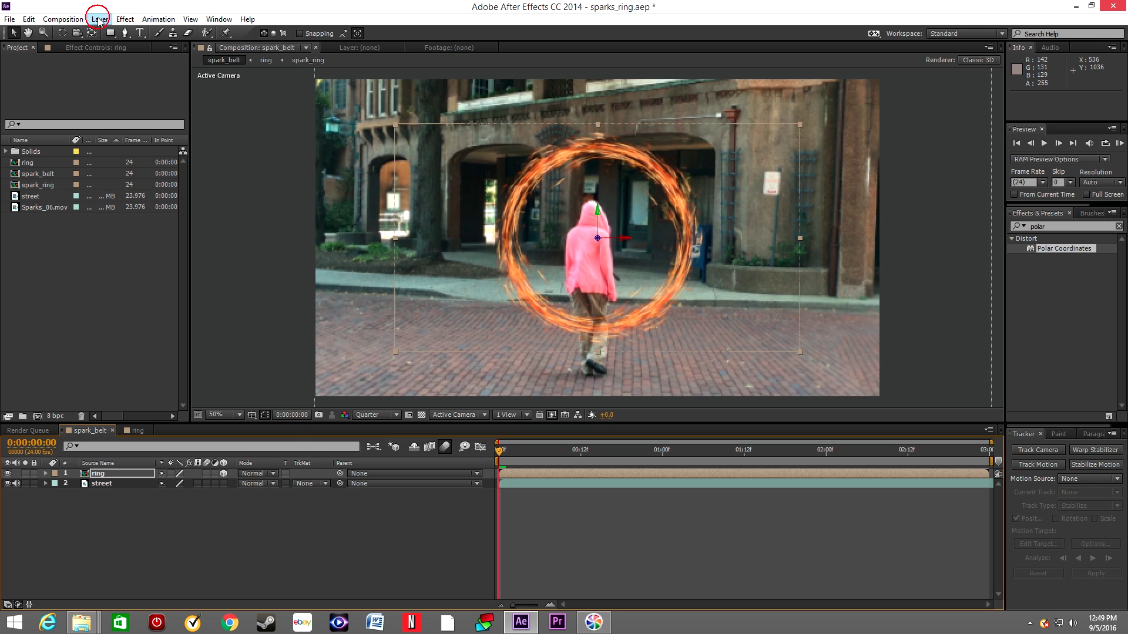
{"action": "mouse_move", "coordinate": [115, 33]}
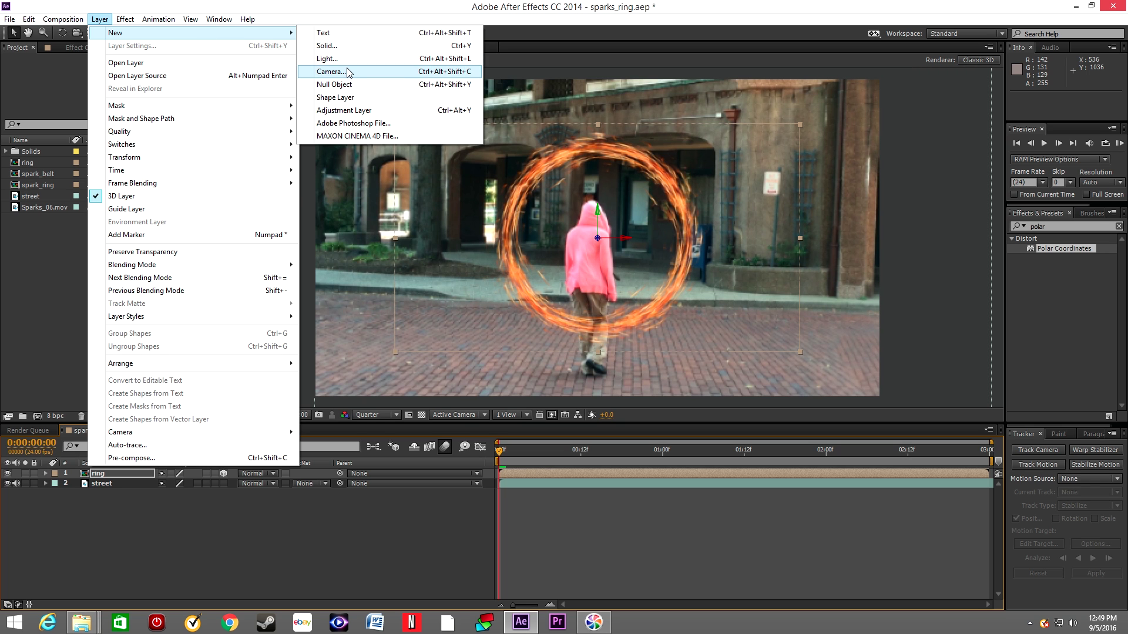
{"action": "left_click", "coordinate": [345, 85]}
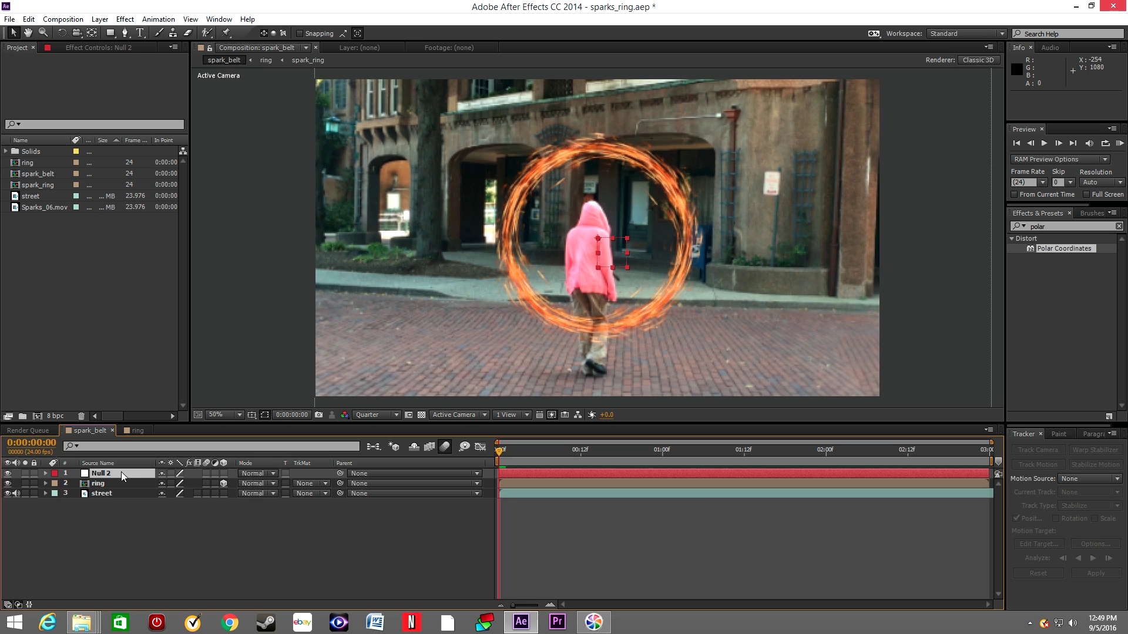
Parent the ring layer to Null 2 and make Null 2 a 3D layer.
{"action": "left_click", "coordinate": [367, 482]}
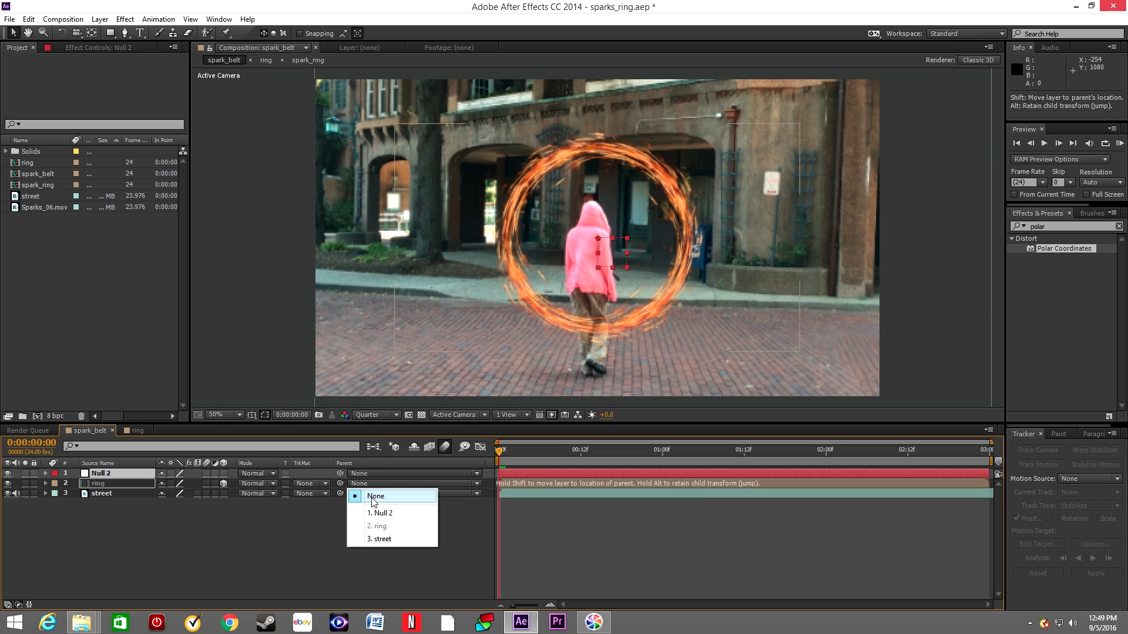
{"action": "left_click", "coordinate": [383, 513]}
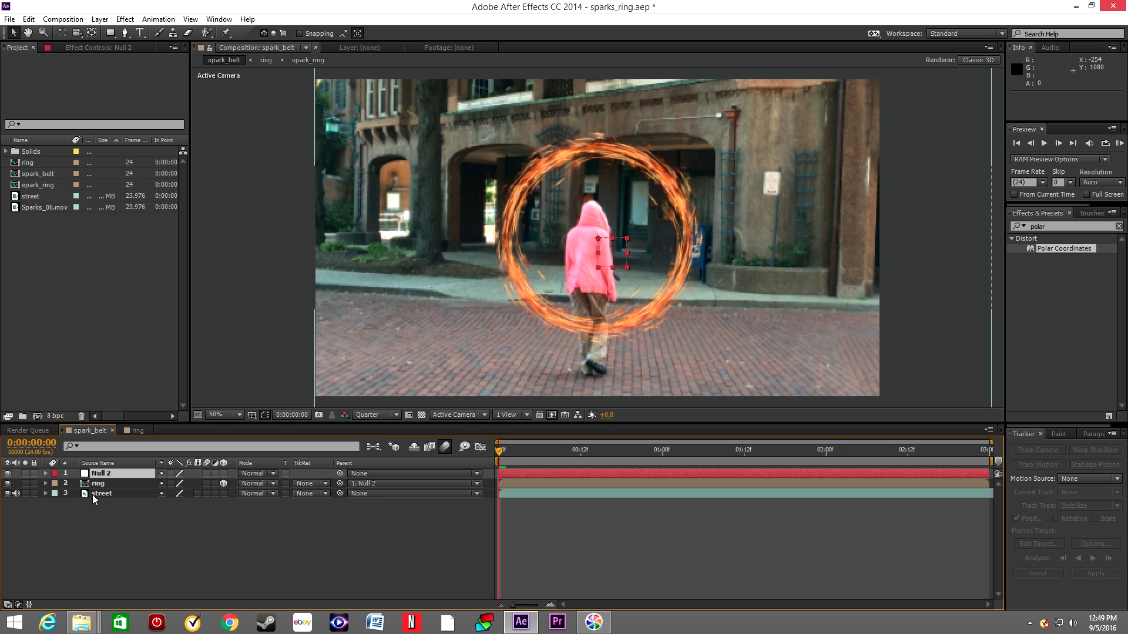
{"action": "left_click", "coordinate": [223, 473]}
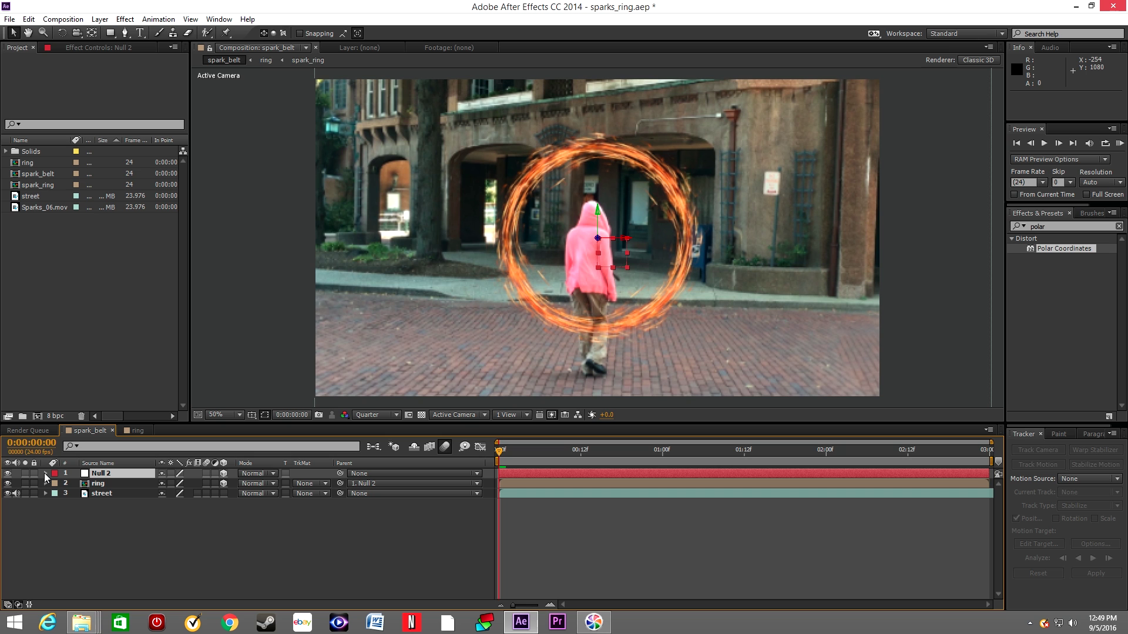
Set a starting Position keyframe on Null 2 at 0:00.
{"action": "left_click", "coordinate": [46, 474]}
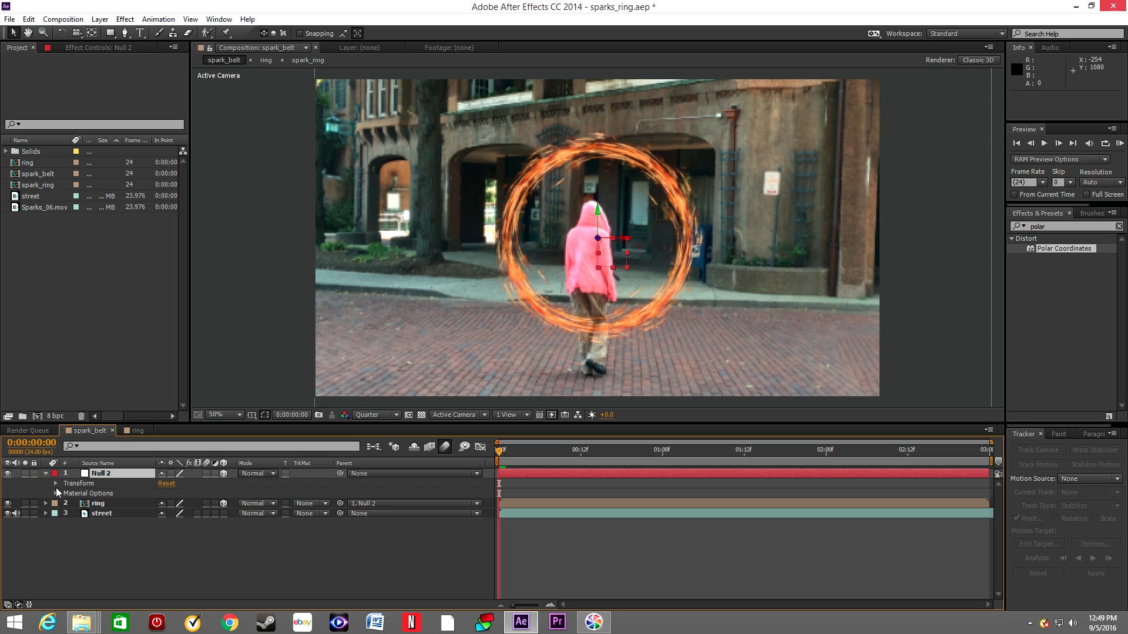
{"action": "left_click", "coordinate": [56, 484]}
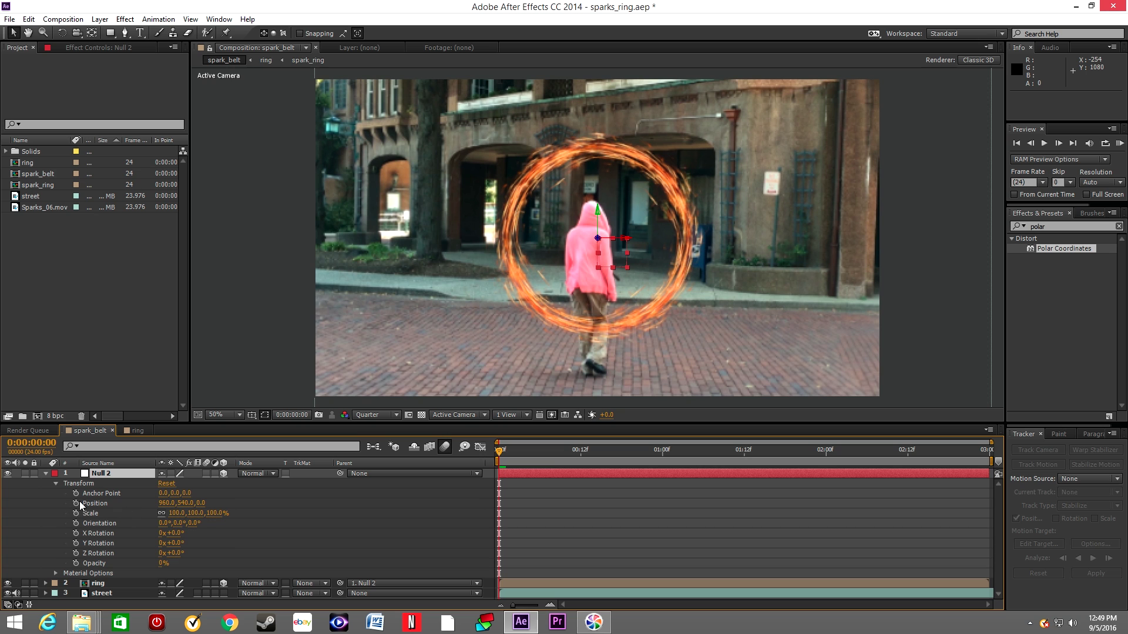
{"action": "left_click", "coordinate": [76, 504]}
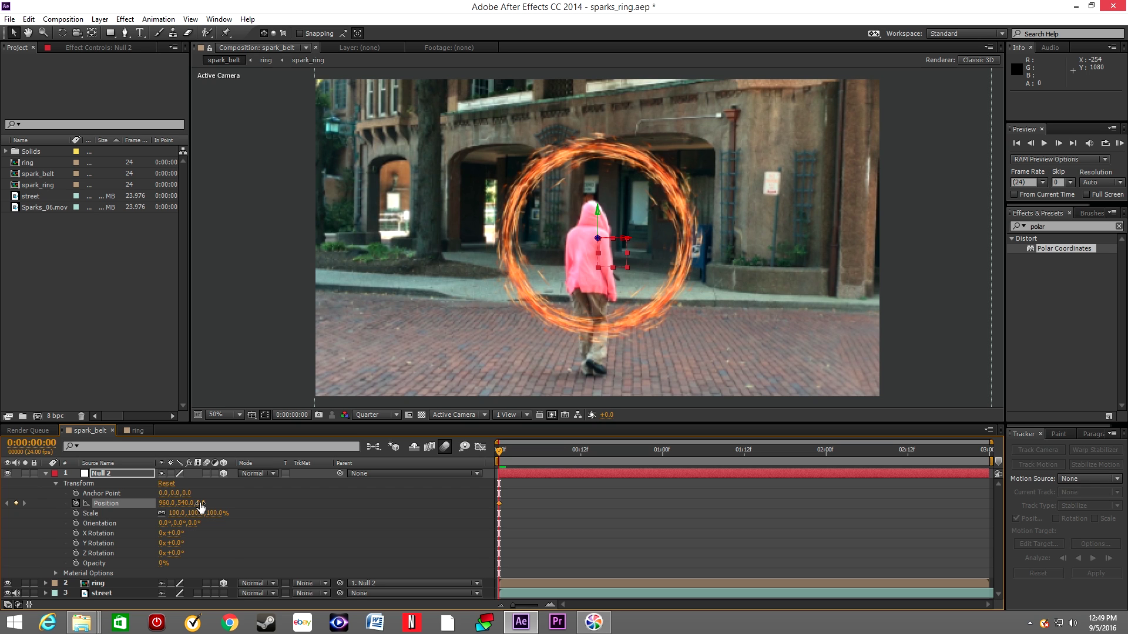
At 0:00:02:23, drive Null 2's Z to about -2888, then preview the ring flying past the camera.
{"action": "left_click", "coordinate": [987, 456]}
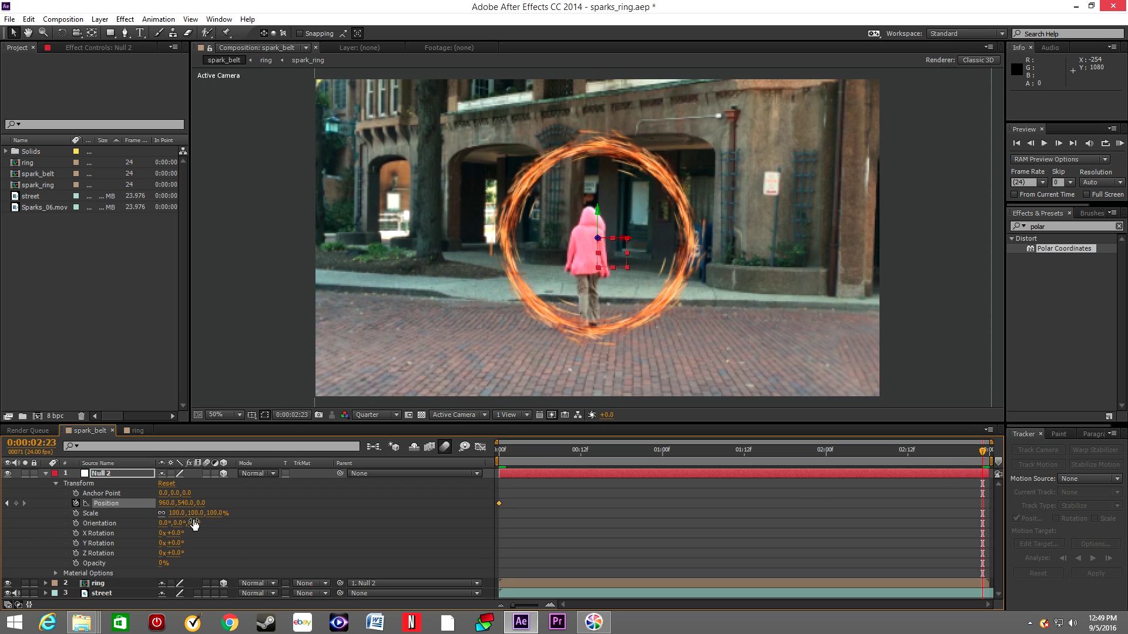
{"action": "left_click_drag", "start_coordinate": [202, 505], "coordinate": [259, 537]}
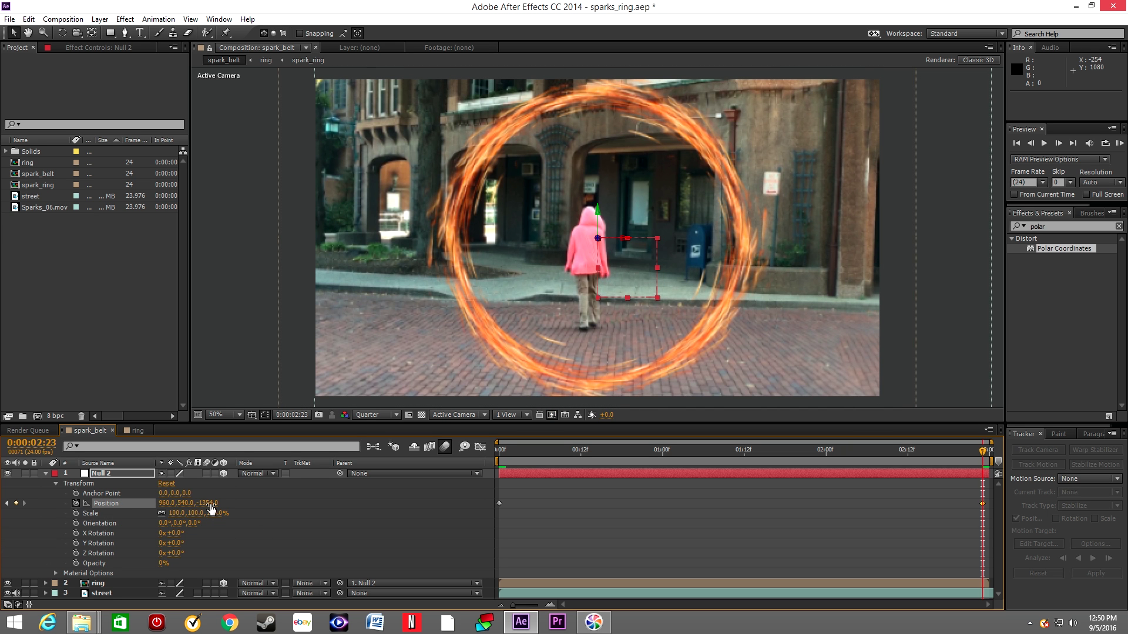
{"action": "left_click_drag", "start_coordinate": [206, 509], "coordinate": [2, 611]}
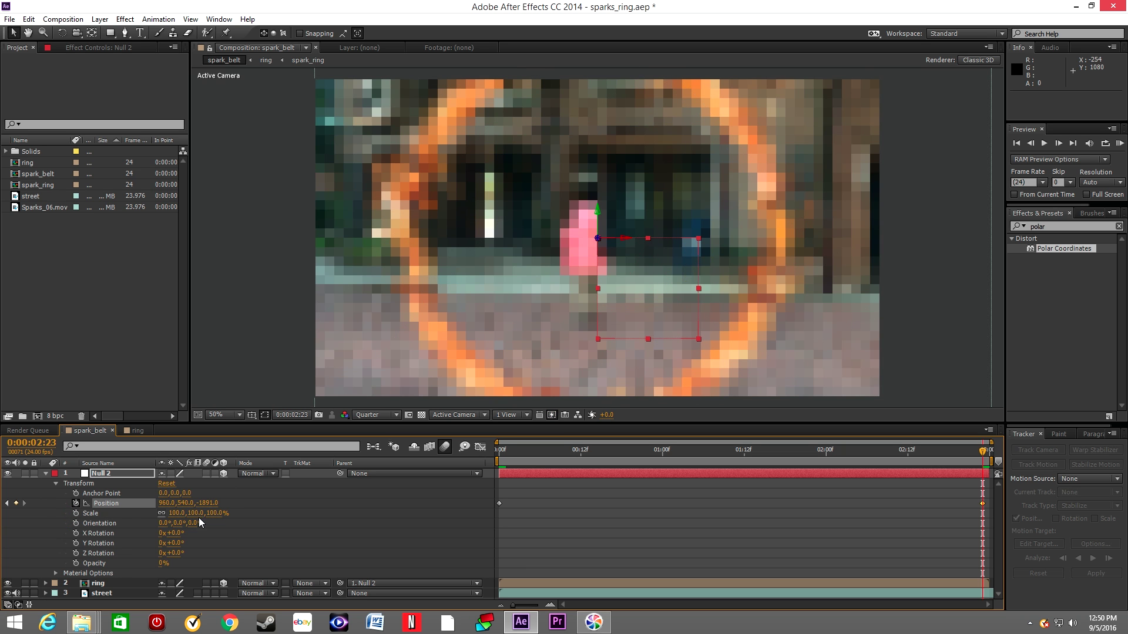
{"action": "left_click_drag", "start_coordinate": [207, 503], "coordinate": [236, 517]}
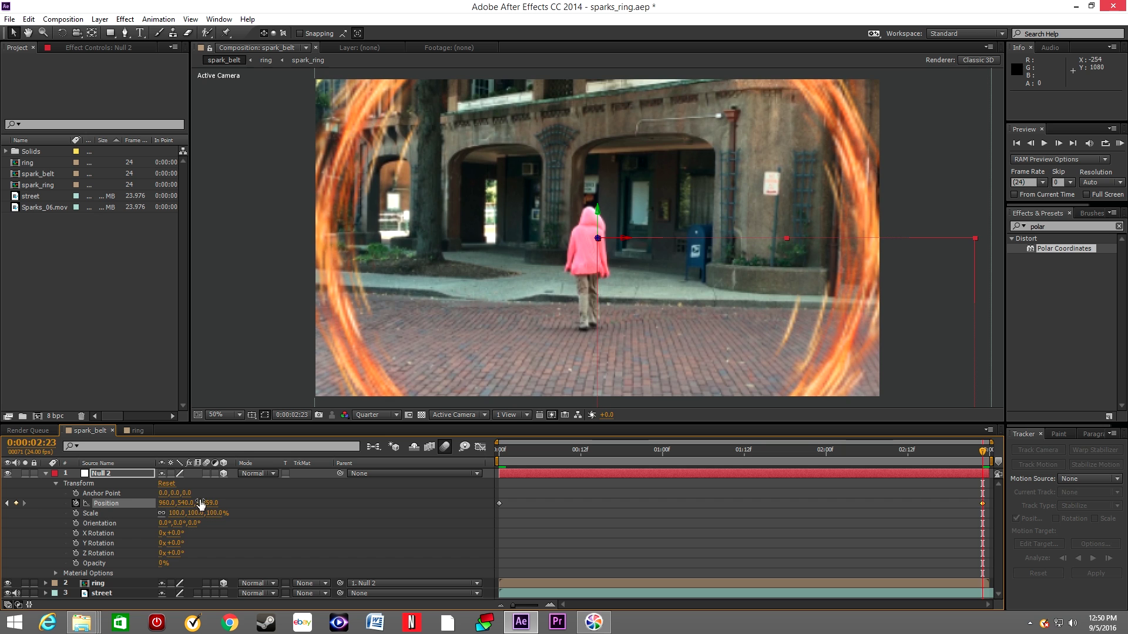
{"action": "left_click_drag", "start_coordinate": [207, 503], "coordinate": [3, 545]}
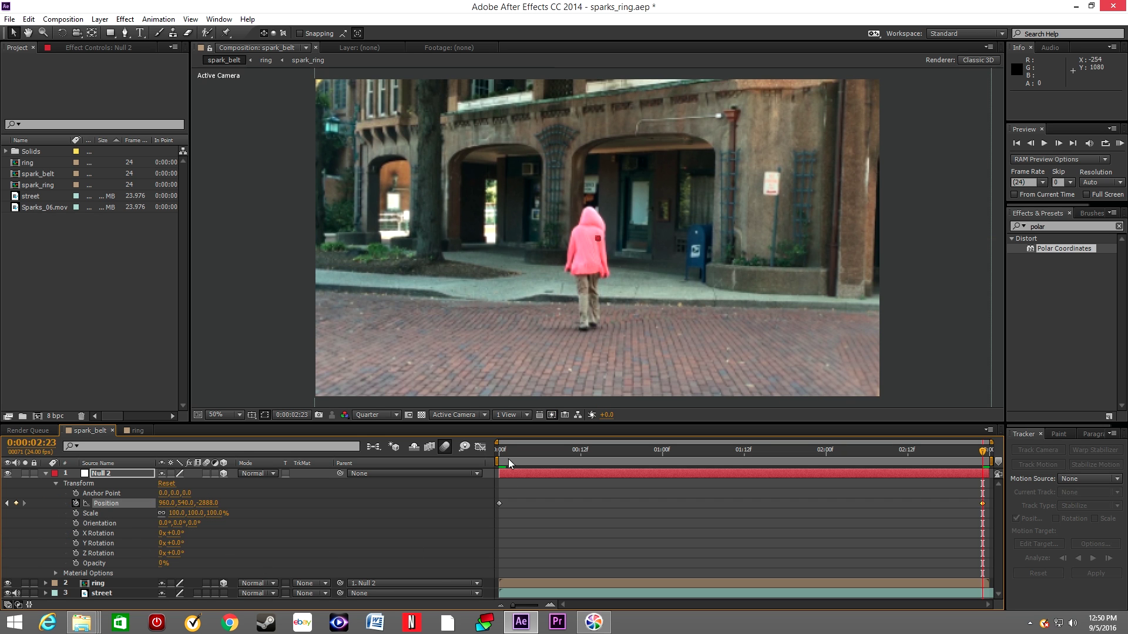
{"action": "left_click", "coordinate": [499, 450]}
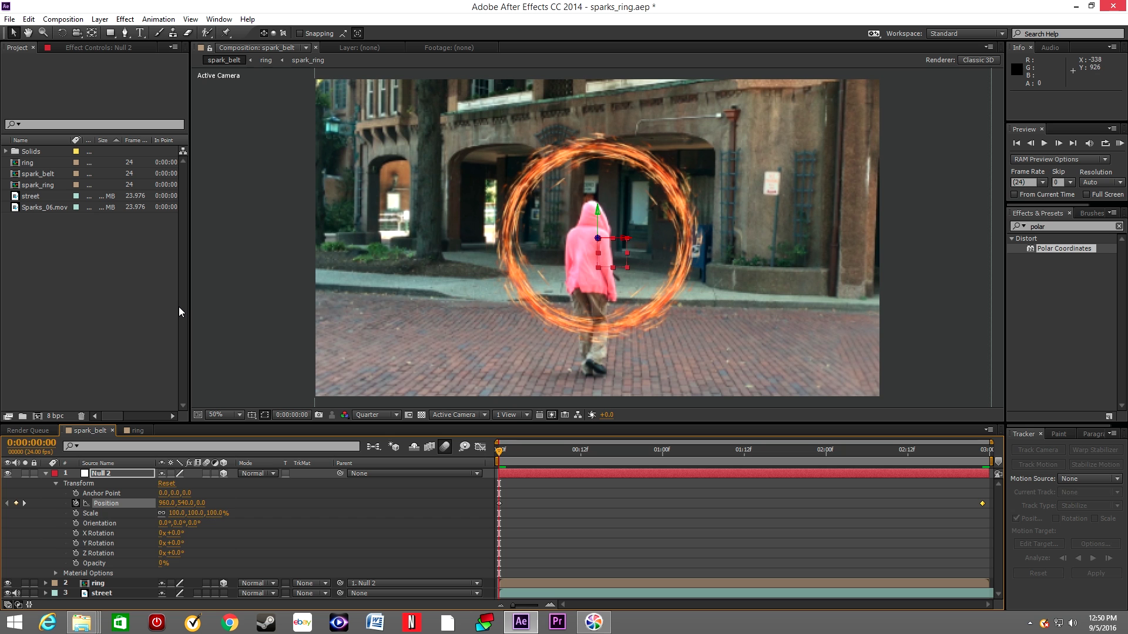
{"action": "key", "text": "space"}
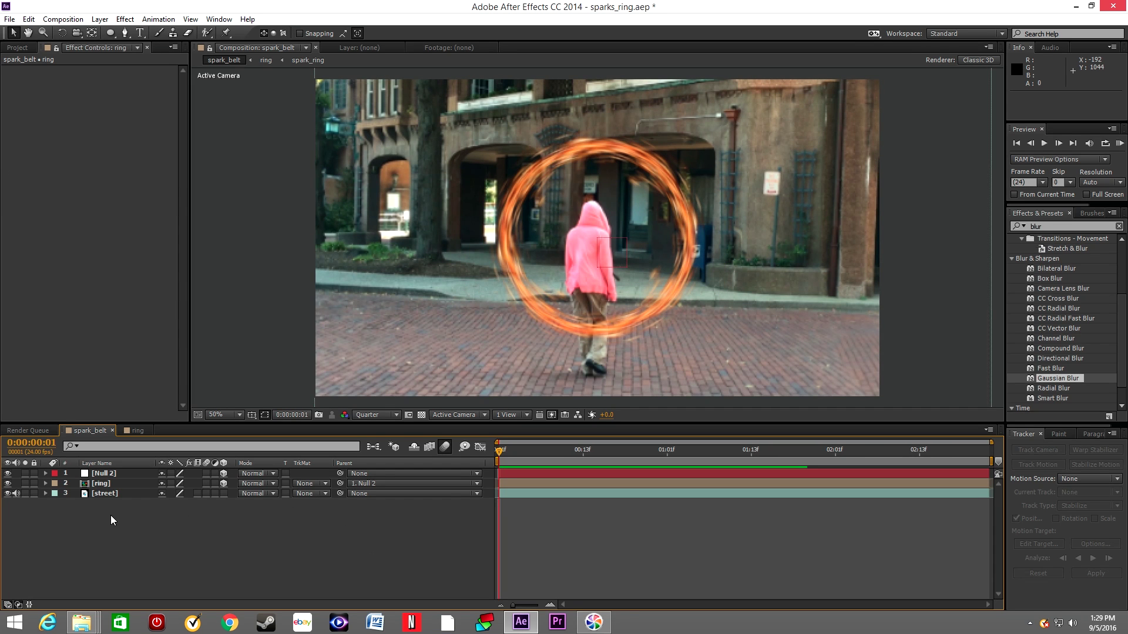
Duplicate the ring layer and rename the copy 'core'.
{"action": "left_click", "coordinate": [97, 485]}
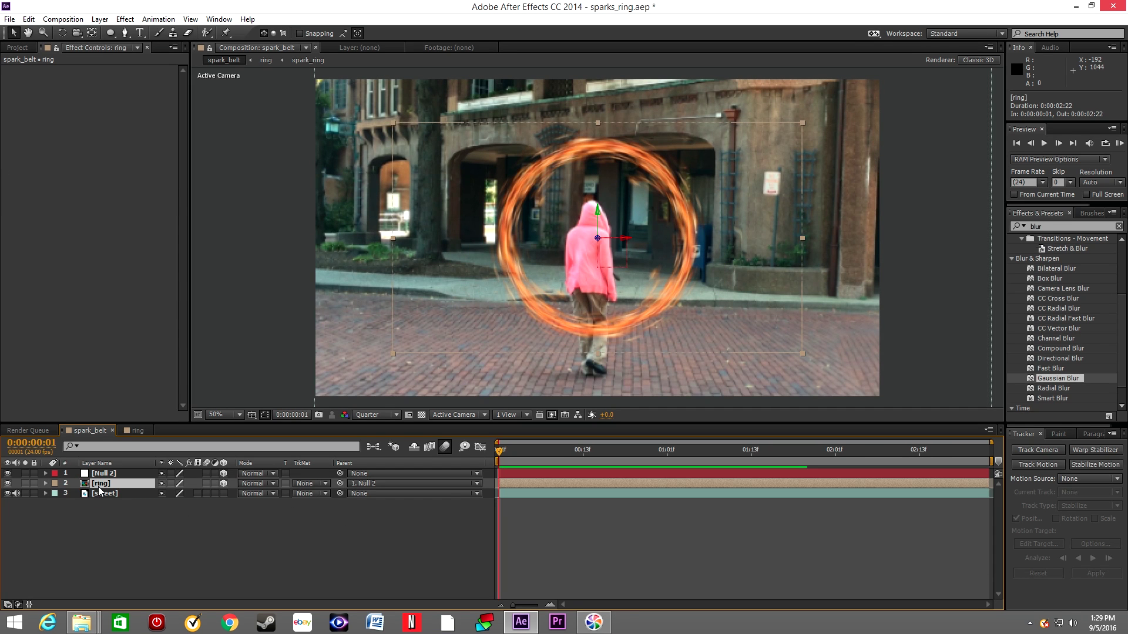
{"action": "key", "text": "ctrl+d"}
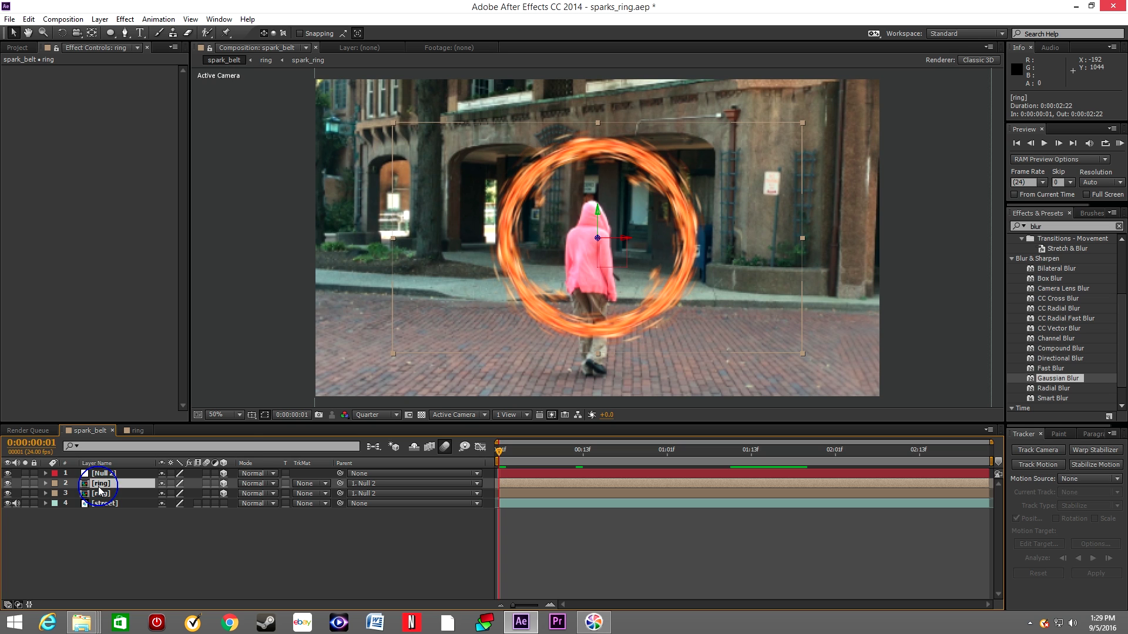
{"action": "right_click", "coordinate": [99, 488]}
{"action": "left_click", "coordinate": [118, 483]}
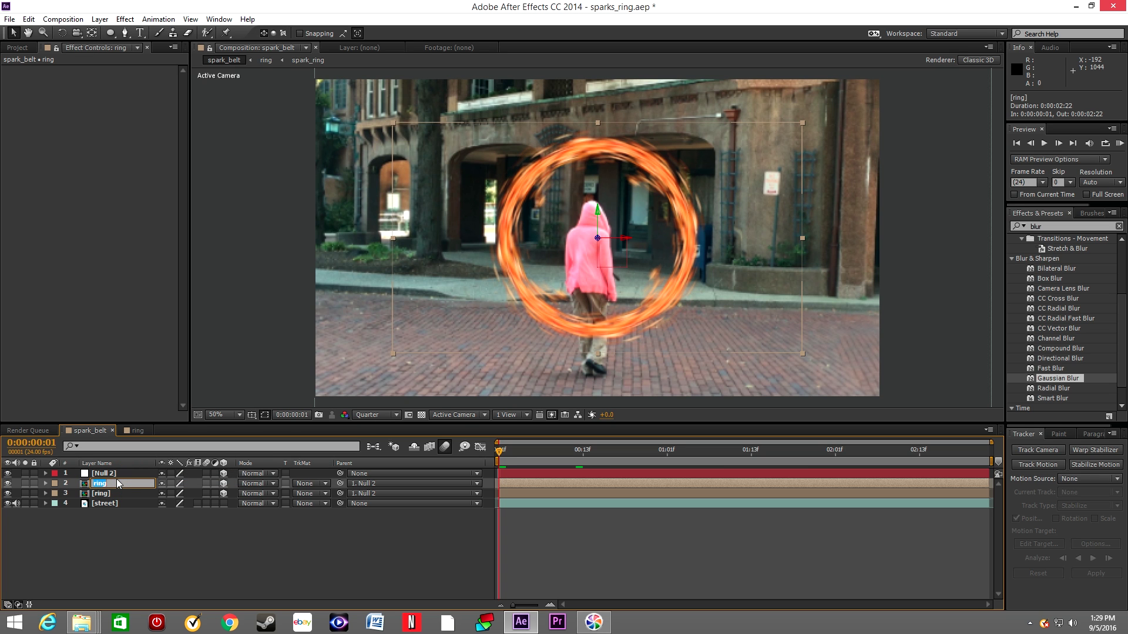
{"action": "type", "text": "core"}
{"action": "key", "text": "Return"}
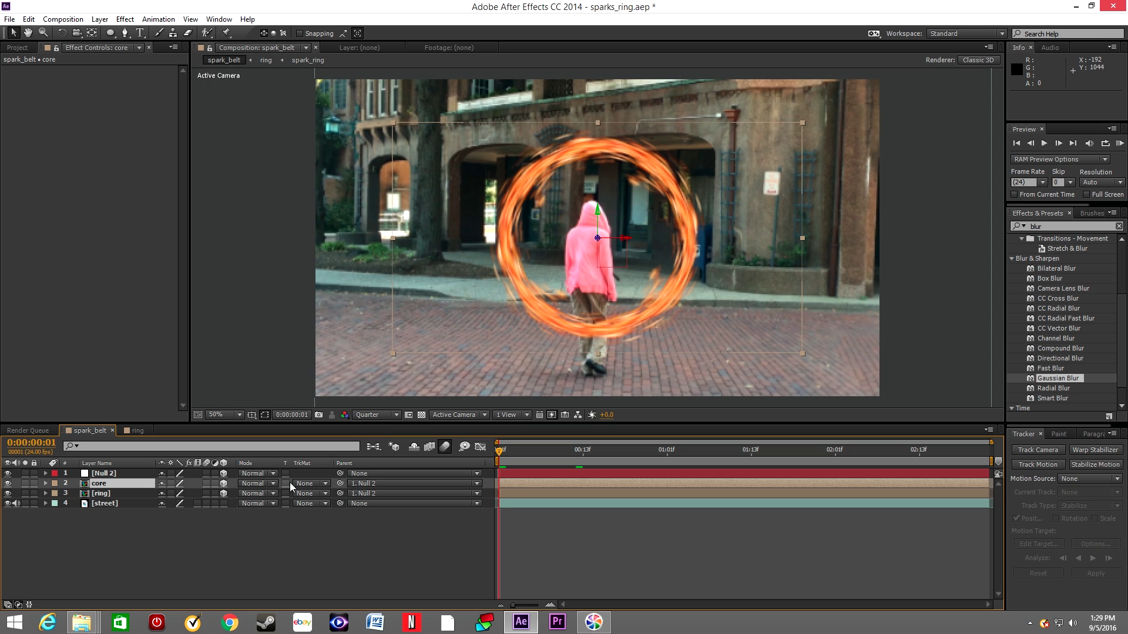
Set the core layer's blending mode to Add.
{"action": "left_click", "coordinate": [274, 484]}
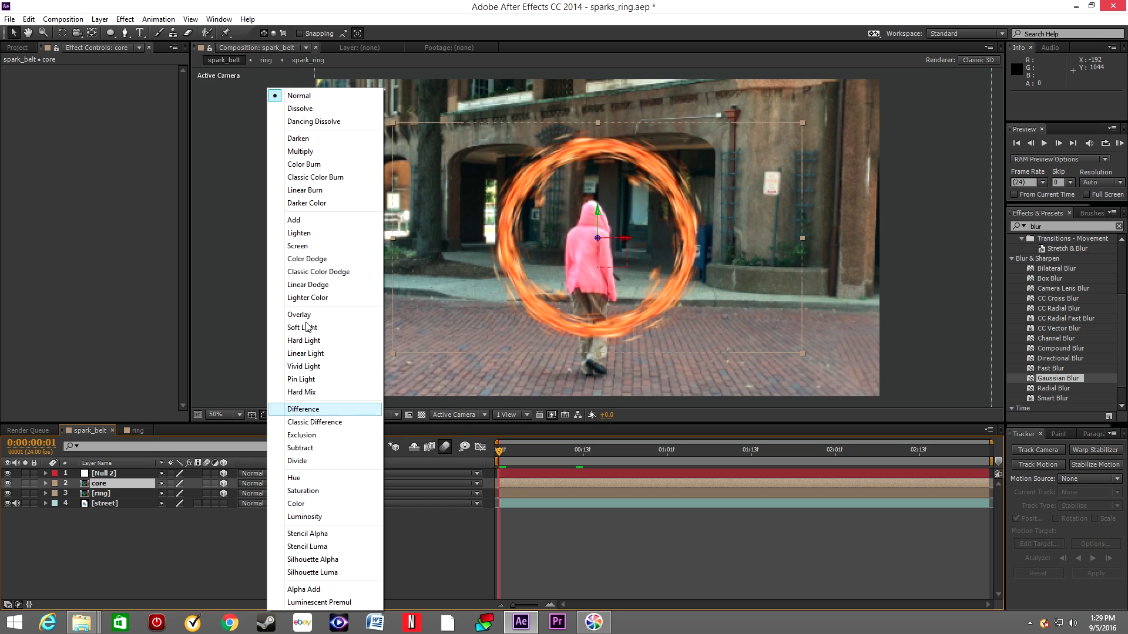
{"action": "left_click", "coordinate": [294, 220]}
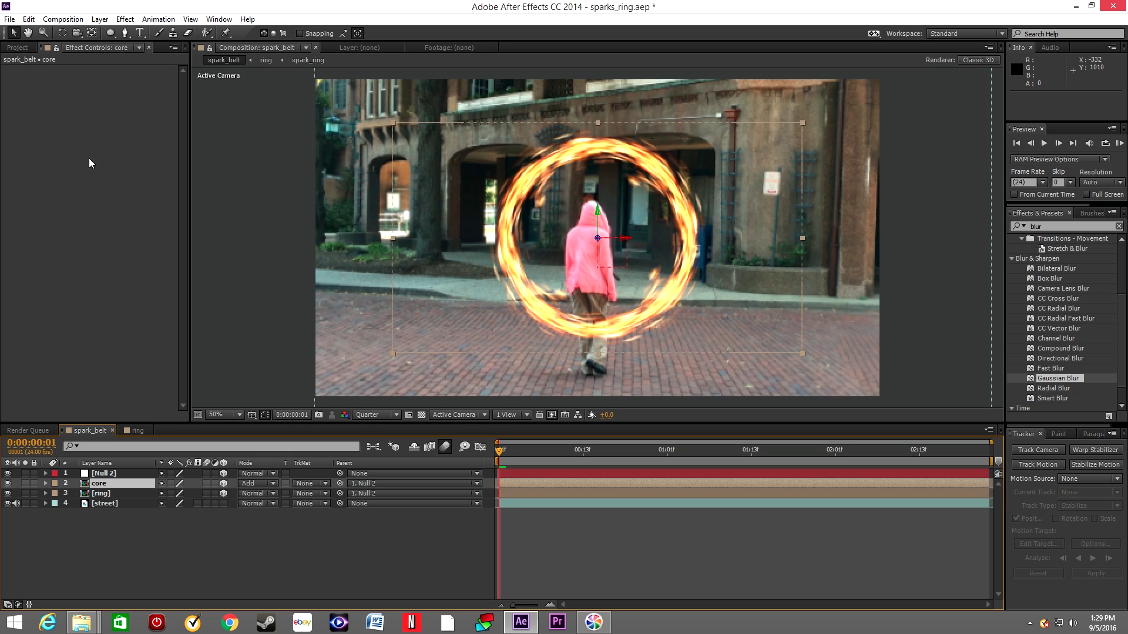
{"action": "left_click", "coordinate": [111, 33]}
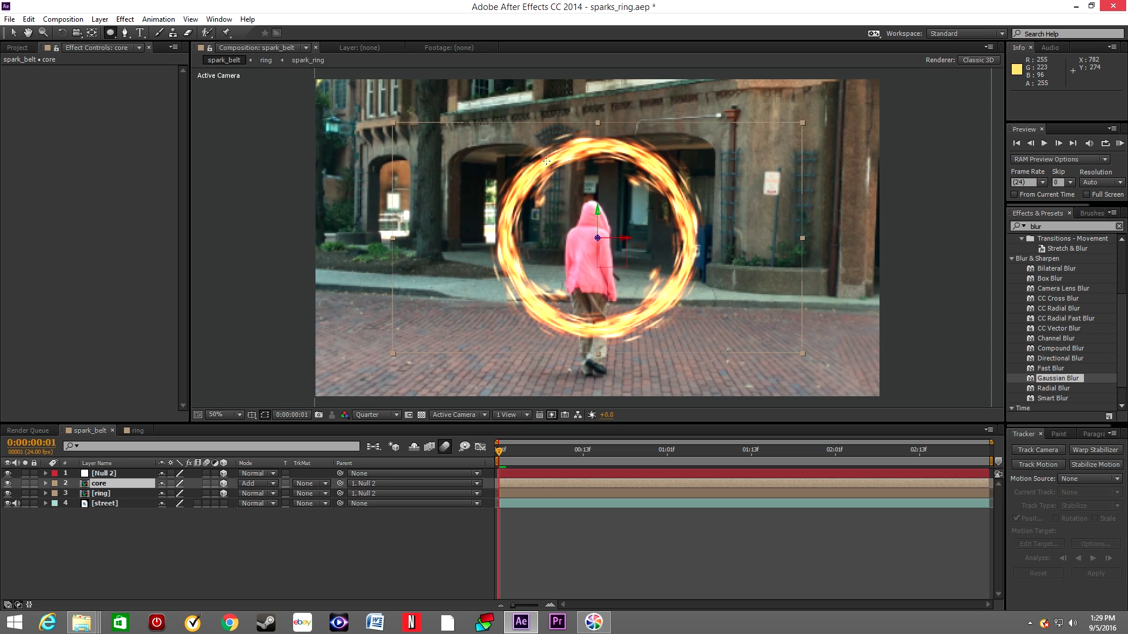
Draw an elliptical mask on core over the fire ring and align its edge to the ring.
{"action": "left_click_drag", "start_coordinate": [540, 154], "coordinate": [571, 185]}
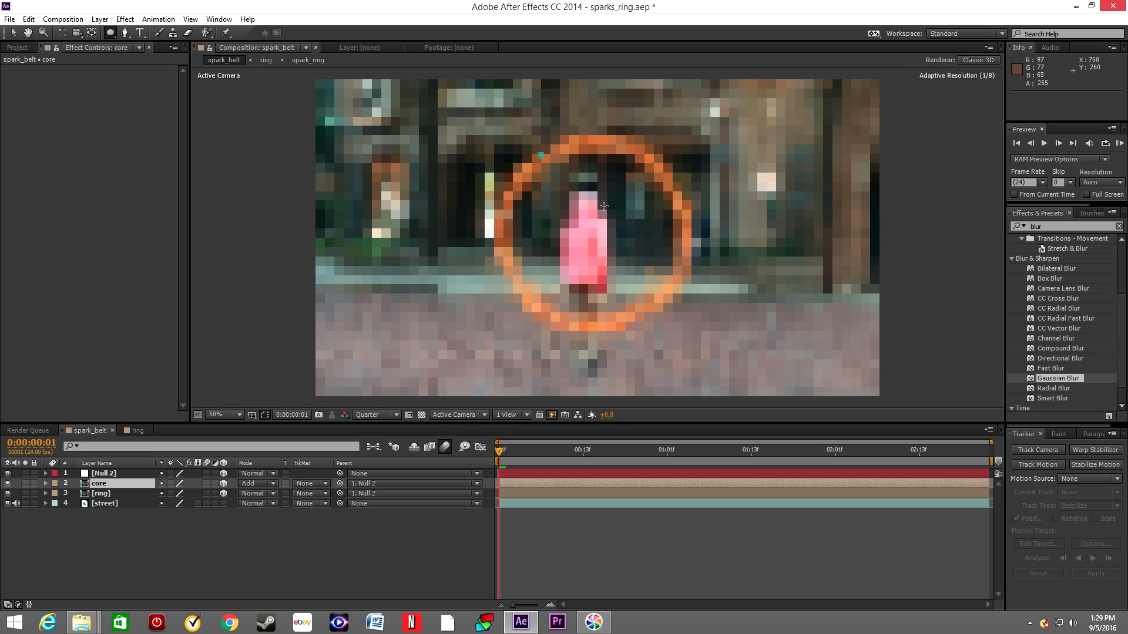
{"action": "left_click_drag", "start_coordinate": [614, 225], "coordinate": [667, 320]}
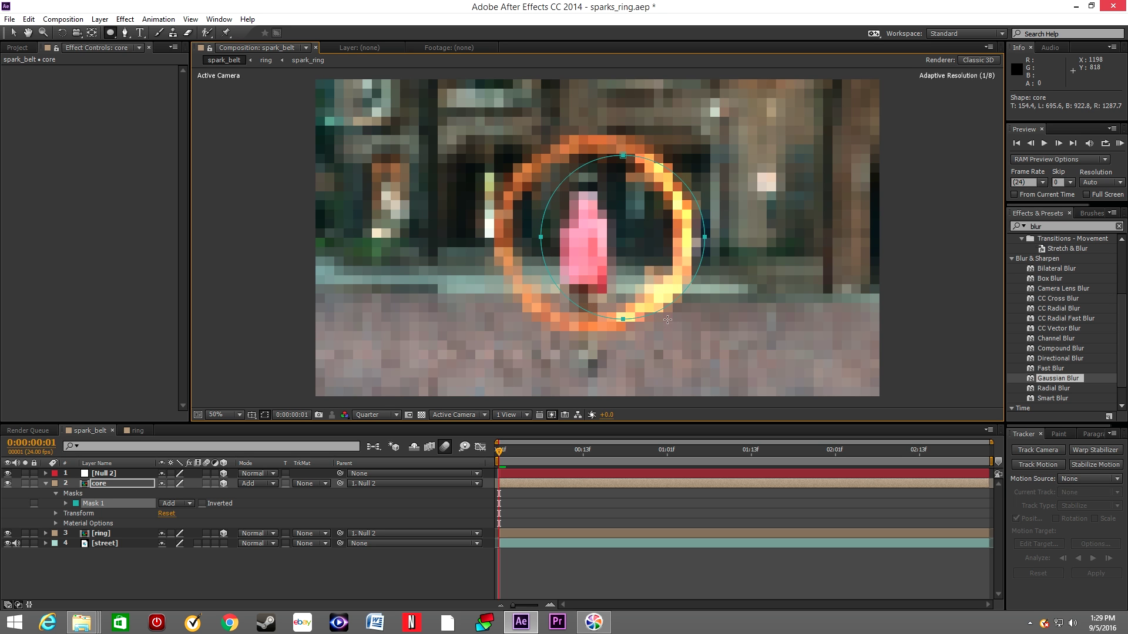
{"action": "left_click", "coordinate": [12, 33]}
{"action": "left_click_drag", "start_coordinate": [612, 156], "coordinate": [593, 154]}
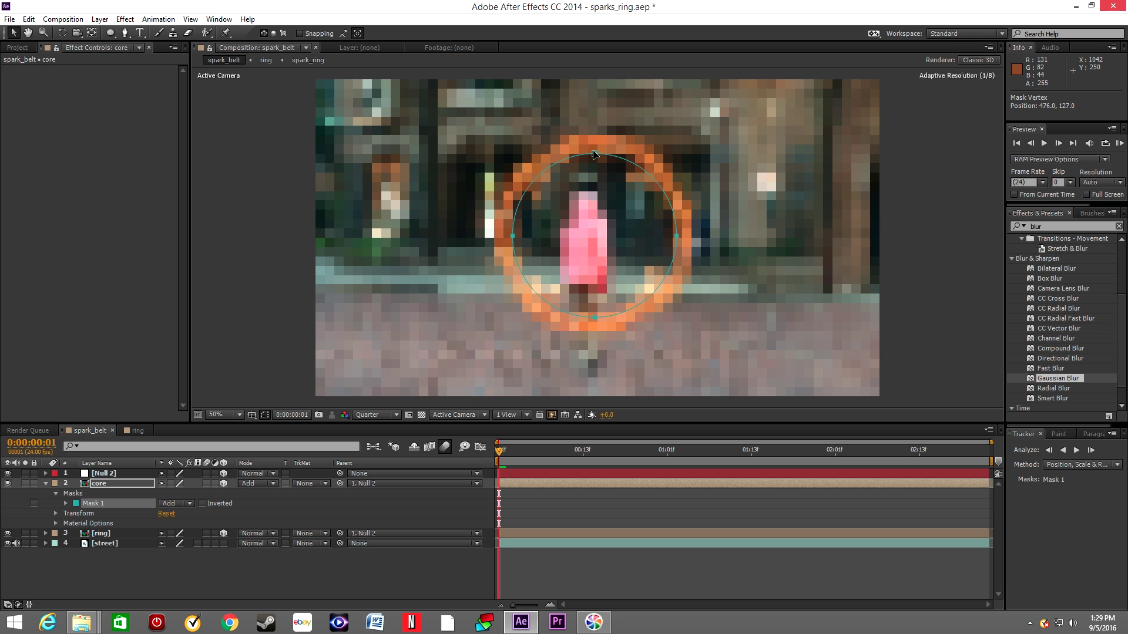
{"action": "left_click_drag", "start_coordinate": [593, 151], "coordinate": [594, 152]}
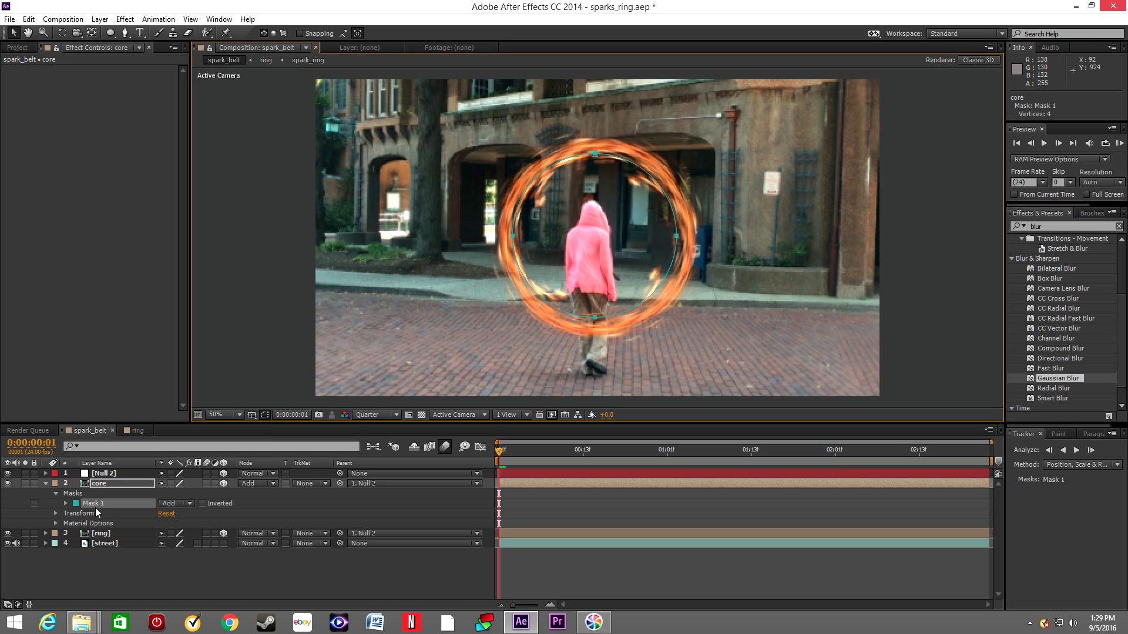
Set Mask 1 to Subtract and begin widening its expansion.
{"action": "left_click", "coordinate": [65, 504]}
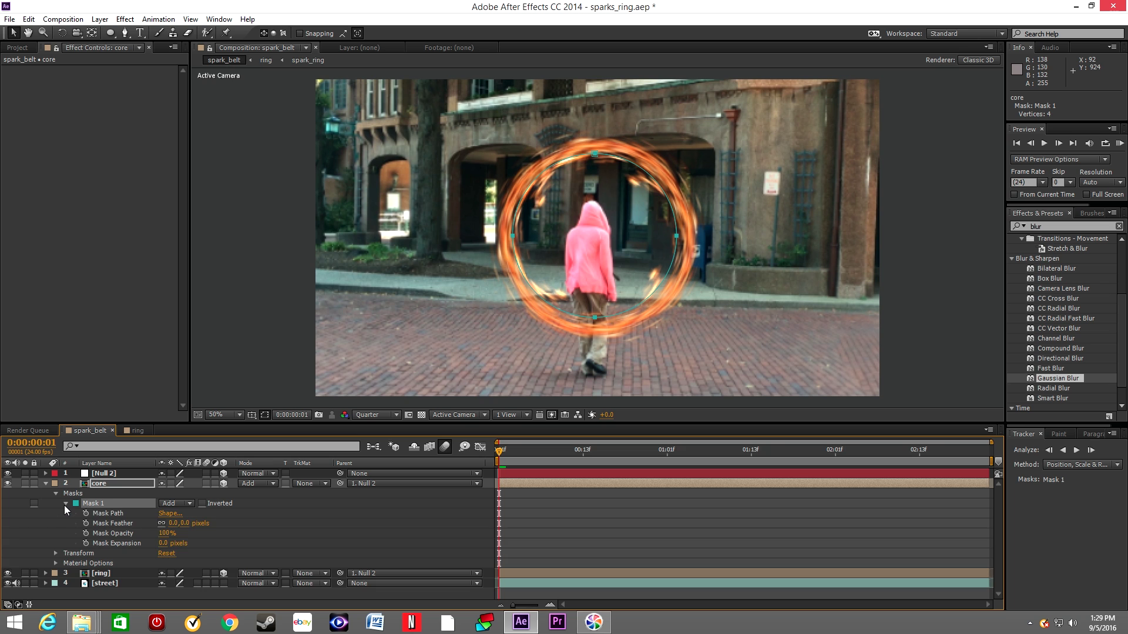
{"action": "left_click", "coordinate": [189, 502]}
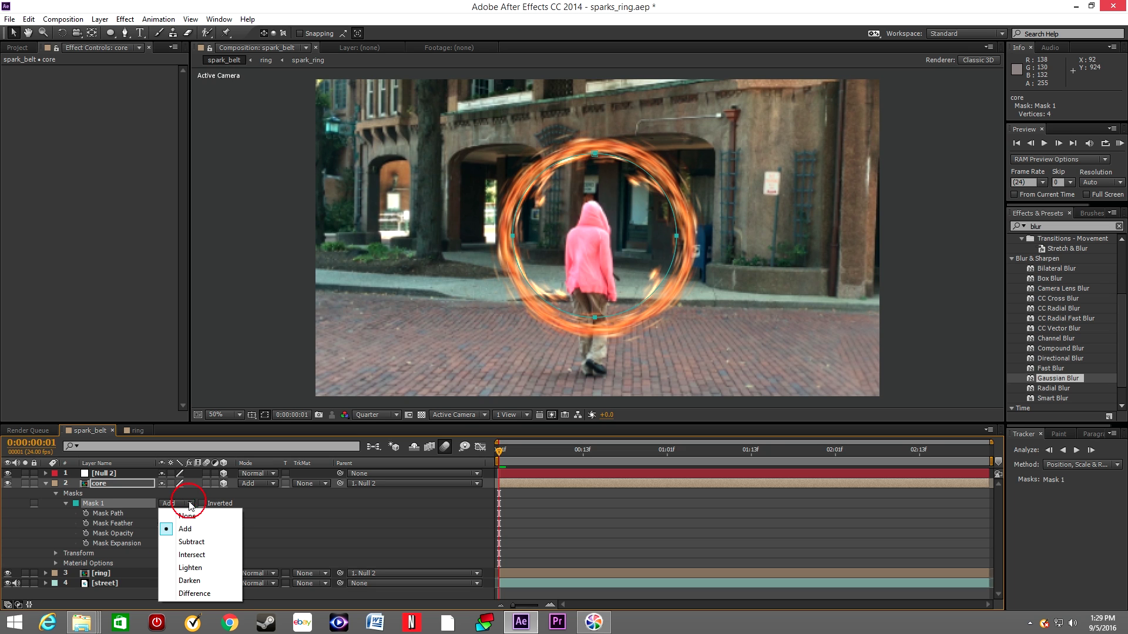
{"action": "left_click", "coordinate": [190, 541]}
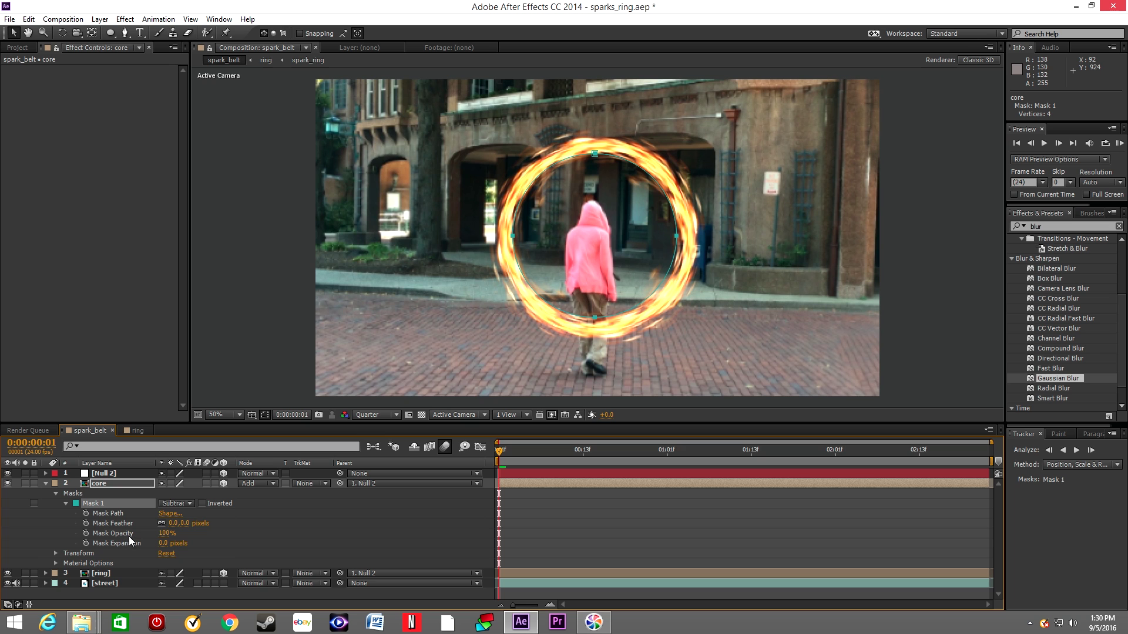
{"action": "left_click_drag", "start_coordinate": [164, 546], "coordinate": [176, 544]}
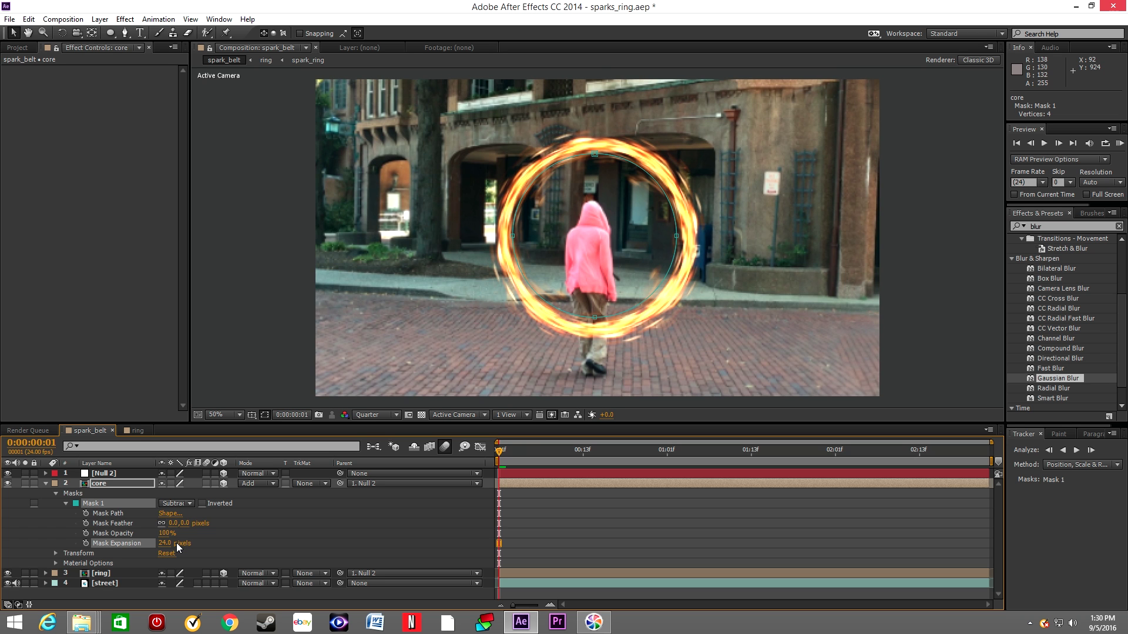
Undo an accidental mask path edit and nudge Mask 1 slightly right.
{"action": "left_click", "coordinate": [595, 155]}
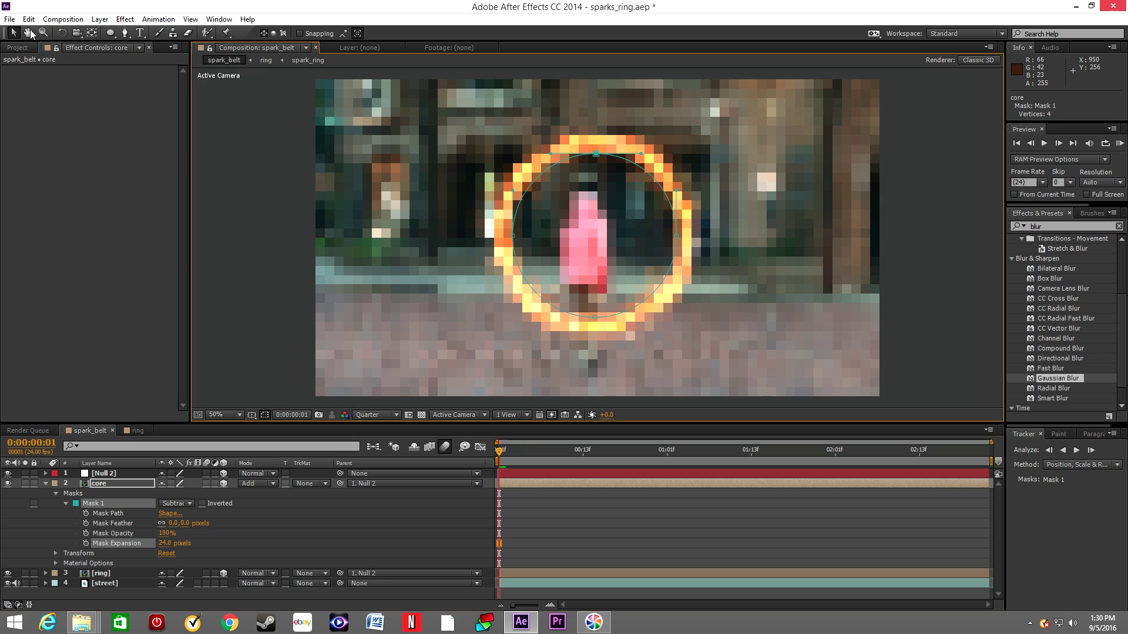
{"action": "left_click", "coordinate": [28, 19]}
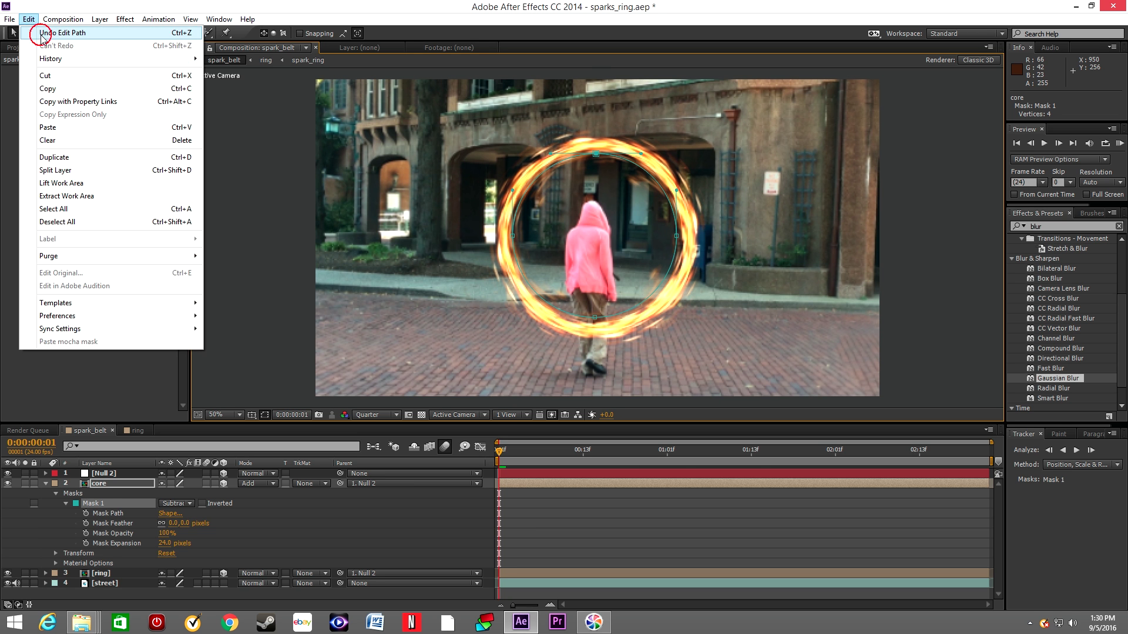
{"action": "left_click", "coordinate": [47, 32]}
{"action": "left_click", "coordinate": [108, 513]}
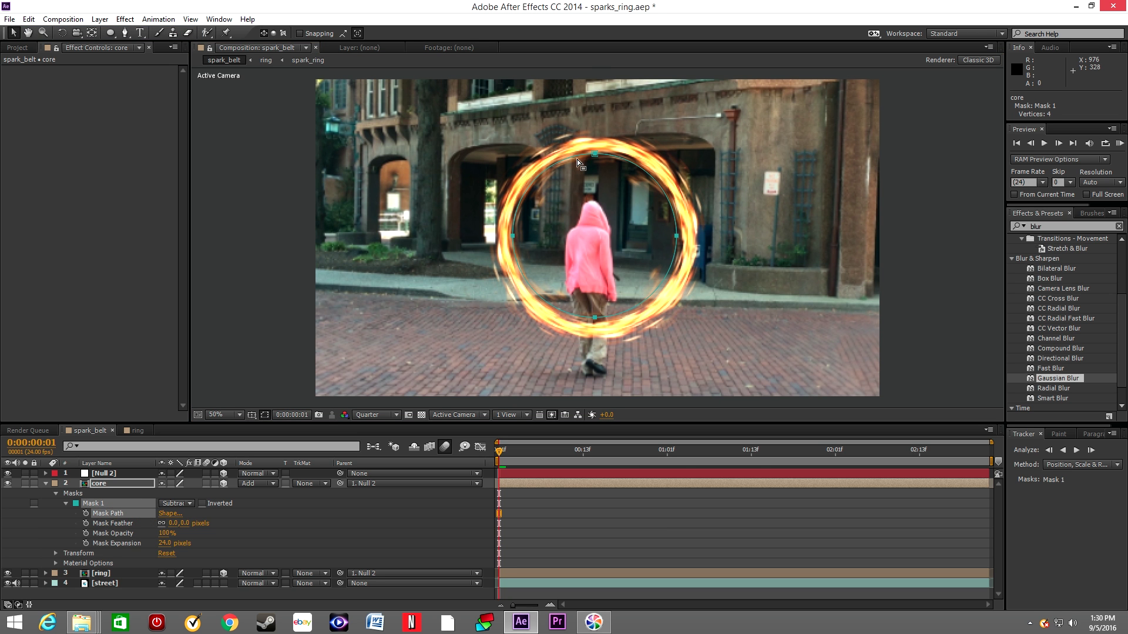
{"action": "left_click_drag", "start_coordinate": [597, 155], "coordinate": [597, 155]}
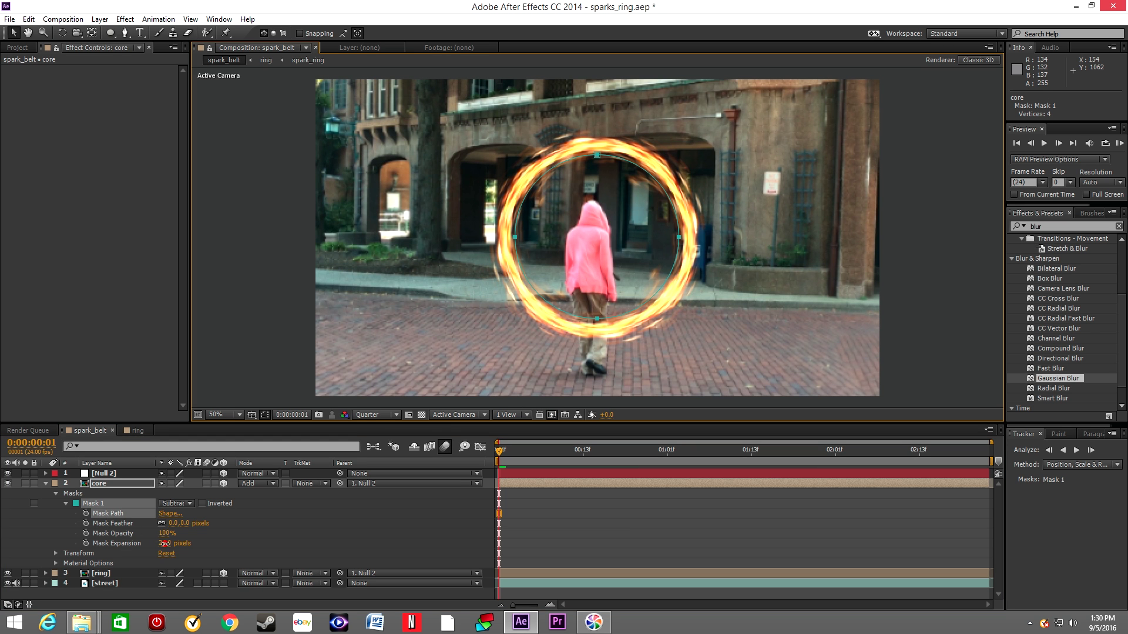
Set Mask 1's expansion to 37 pixels and its feather to 20 pixels.
{"action": "left_click_drag", "start_coordinate": [164, 543], "coordinate": [170, 548]}
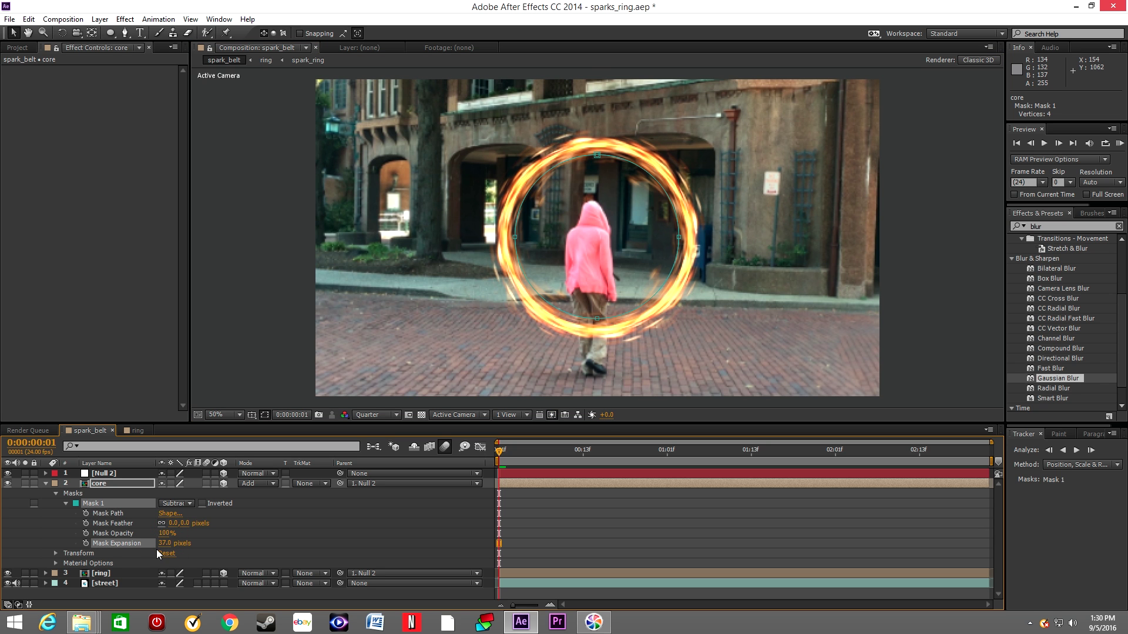
{"action": "left_click", "coordinate": [171, 525]}
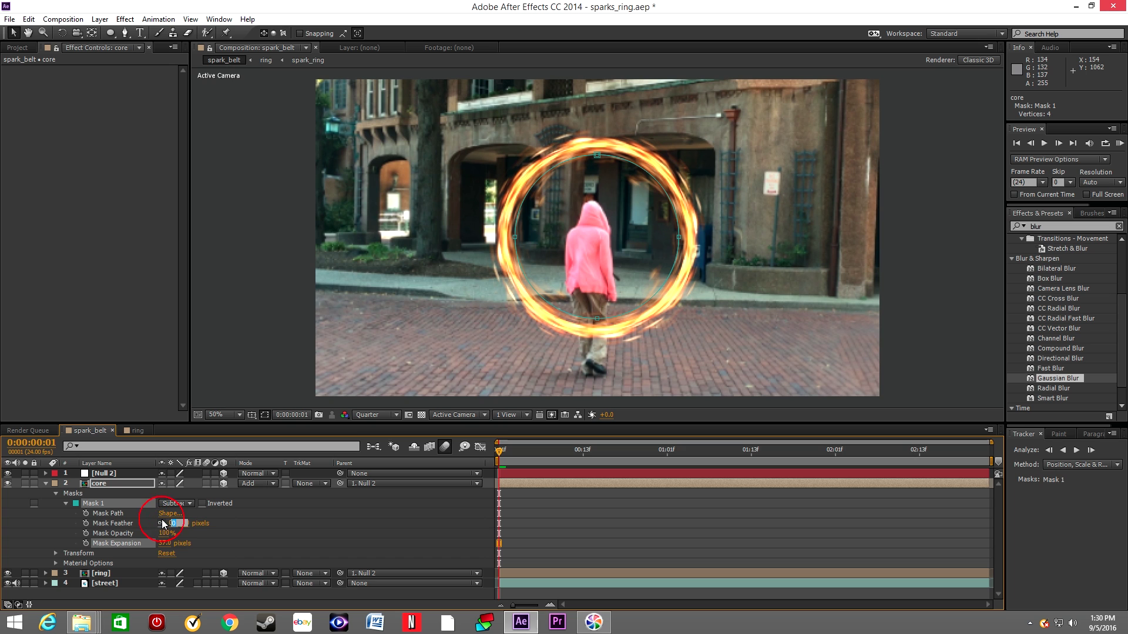
{"action": "key", "text": "Return"}
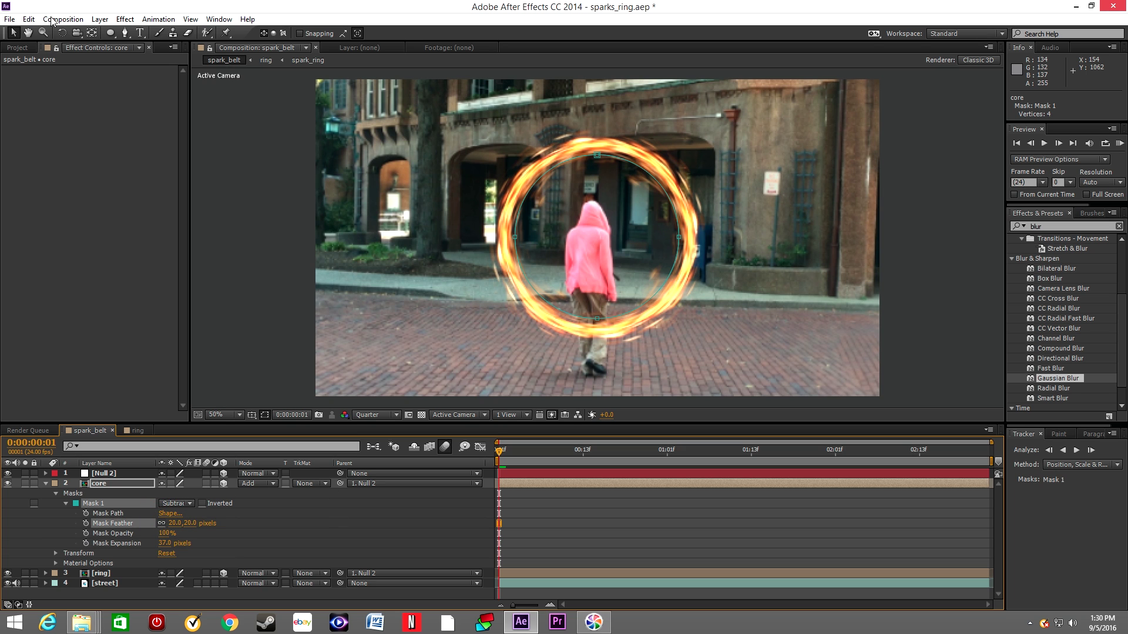
{"action": "left_click", "coordinate": [110, 33]}
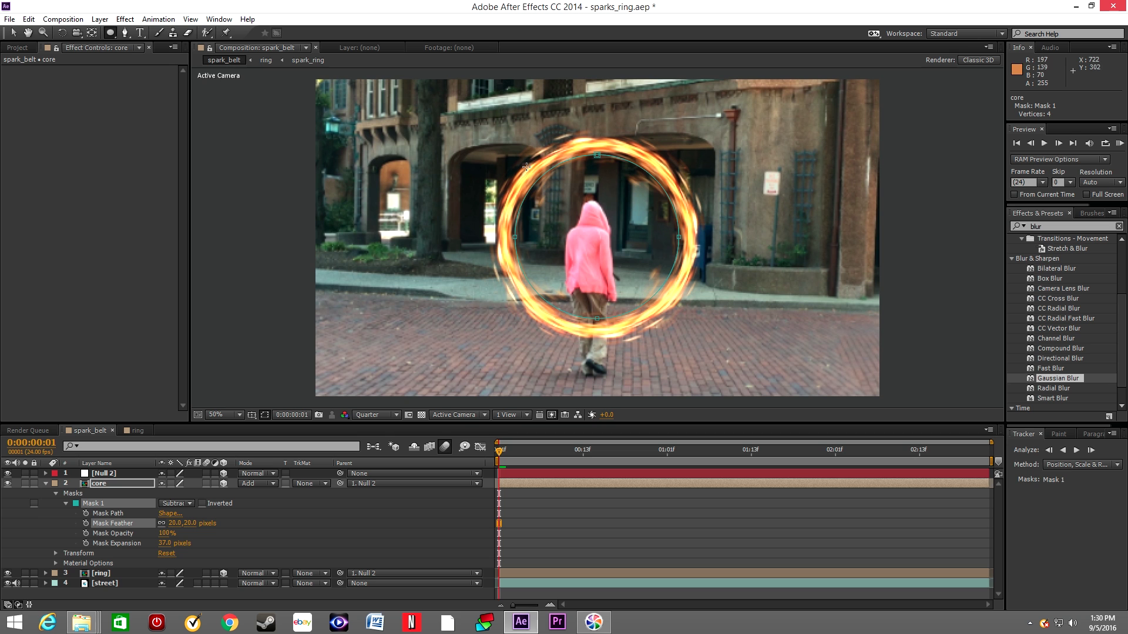
Draw a second elliptical mask around the ring and pull its right edge inward.
{"action": "left_click_drag", "start_coordinate": [516, 142], "coordinate": [699, 336]}
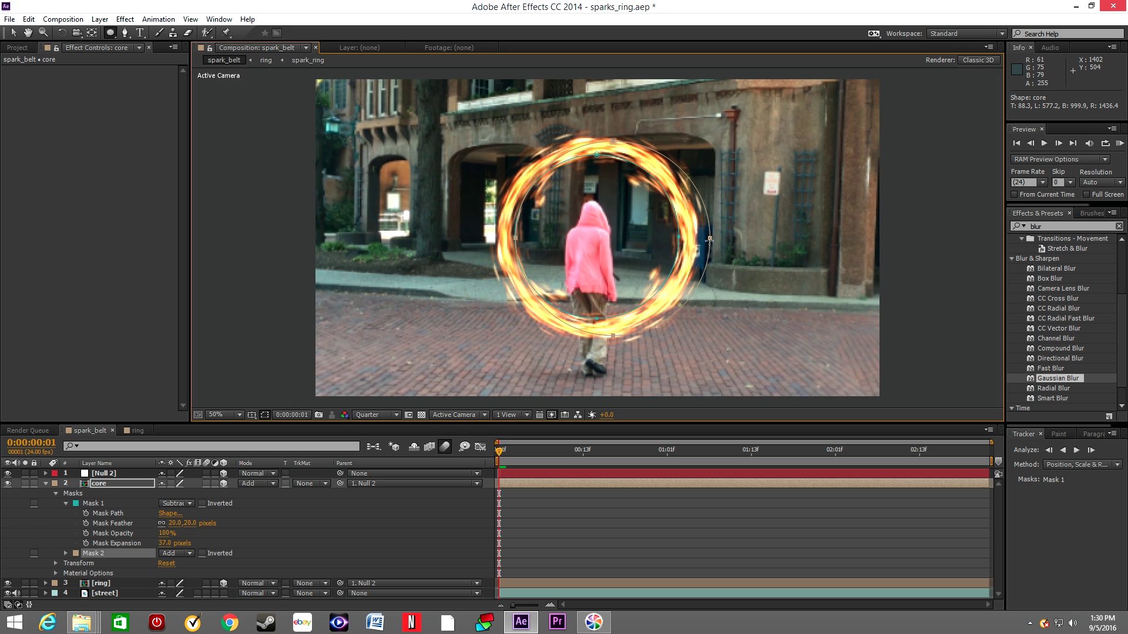
{"action": "left_click", "coordinate": [13, 33]}
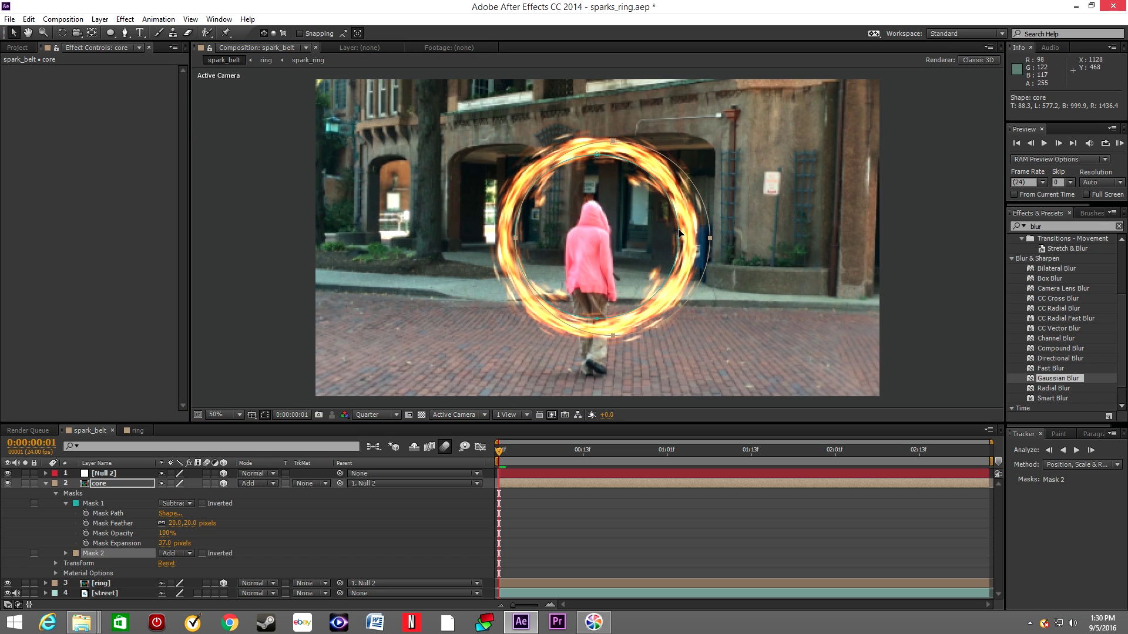
{"action": "left_click", "coordinate": [704, 239]}
{"action": "left_click_drag", "start_coordinate": [705, 238], "coordinate": [694, 236]}
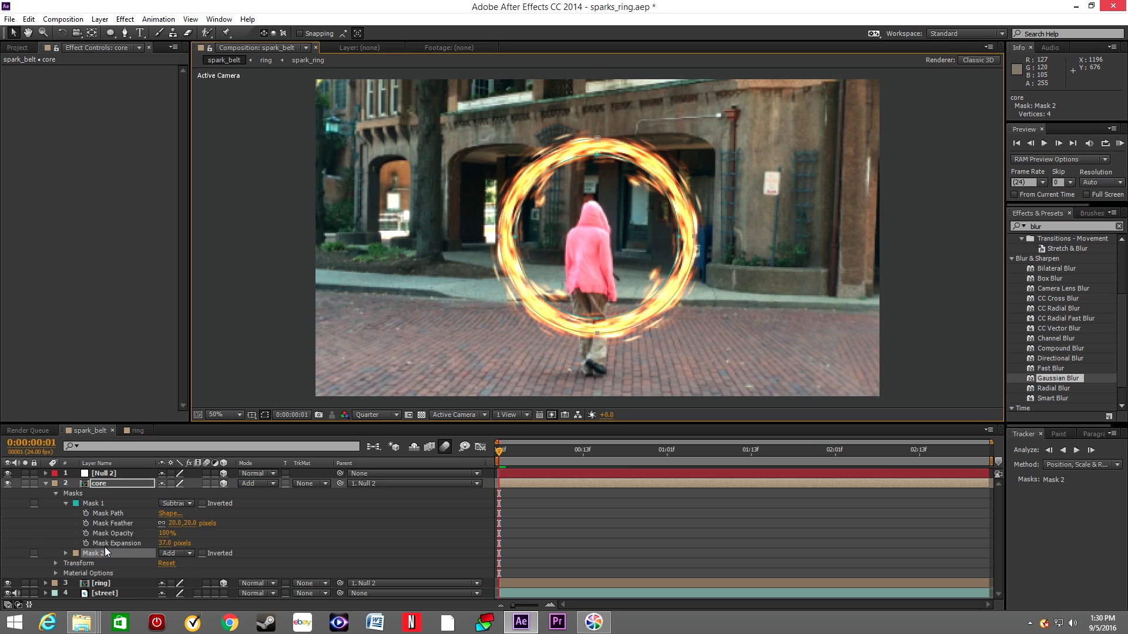
Set Mask 2 to Subtract with a 20-pixel feather.
{"action": "left_click", "coordinate": [189, 554]}
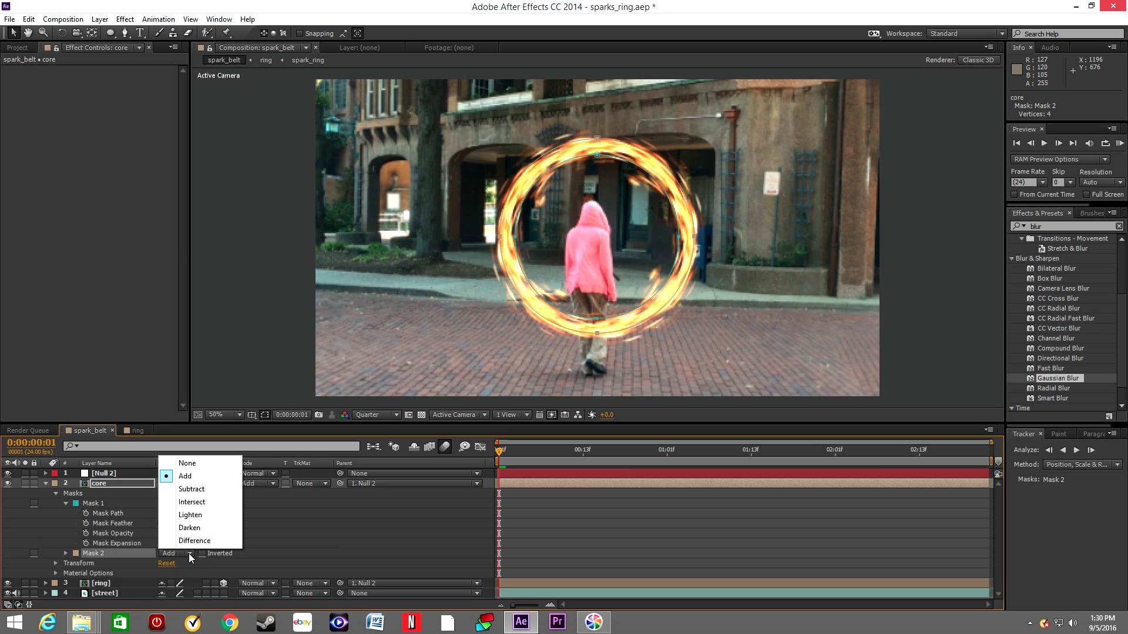
{"action": "left_click", "coordinate": [198, 490]}
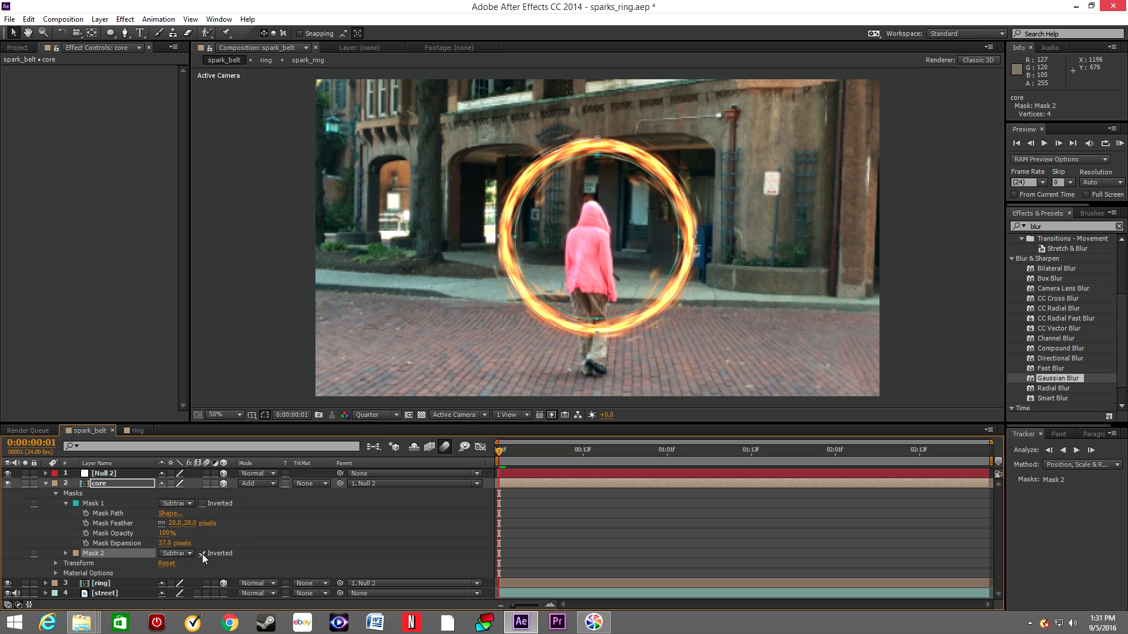
{"action": "left_click", "coordinate": [65, 553]}
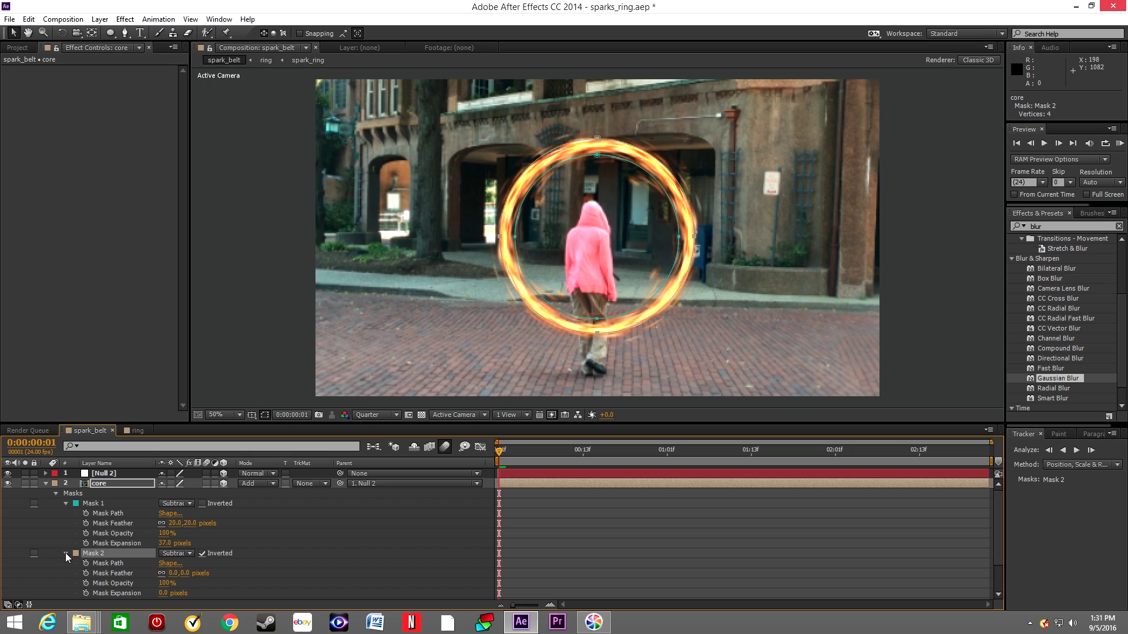
{"action": "left_click", "coordinate": [174, 574]}
{"action": "type", "text": "20"}
{"action": "key", "text": "Return"}
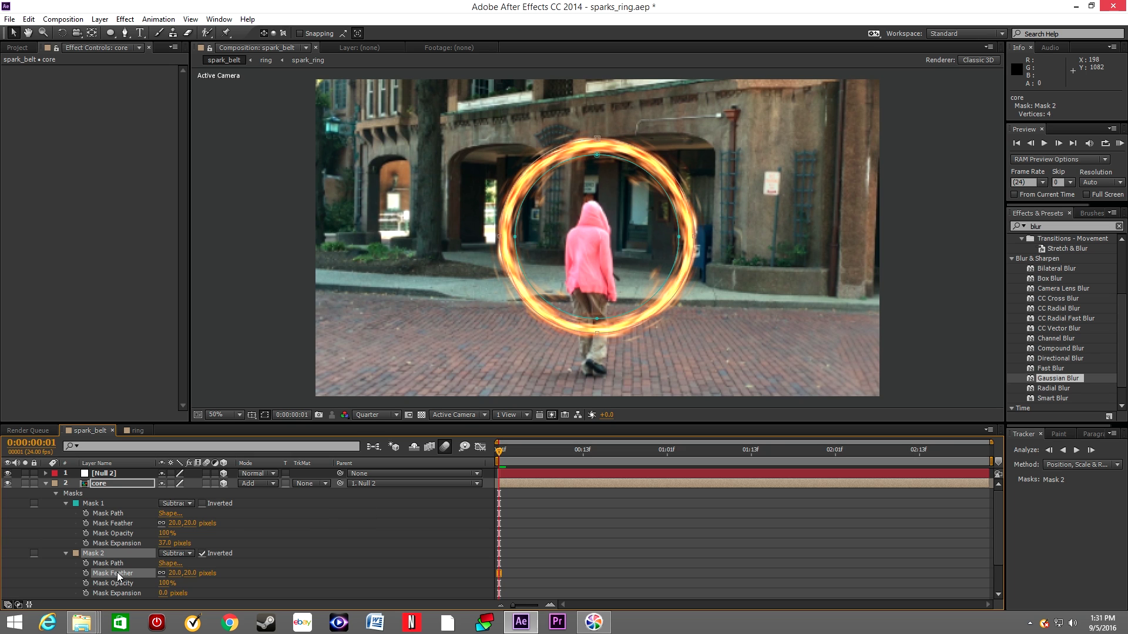
{"action": "left_click", "coordinate": [45, 484]}
{"action": "left_click", "coordinate": [108, 485]}
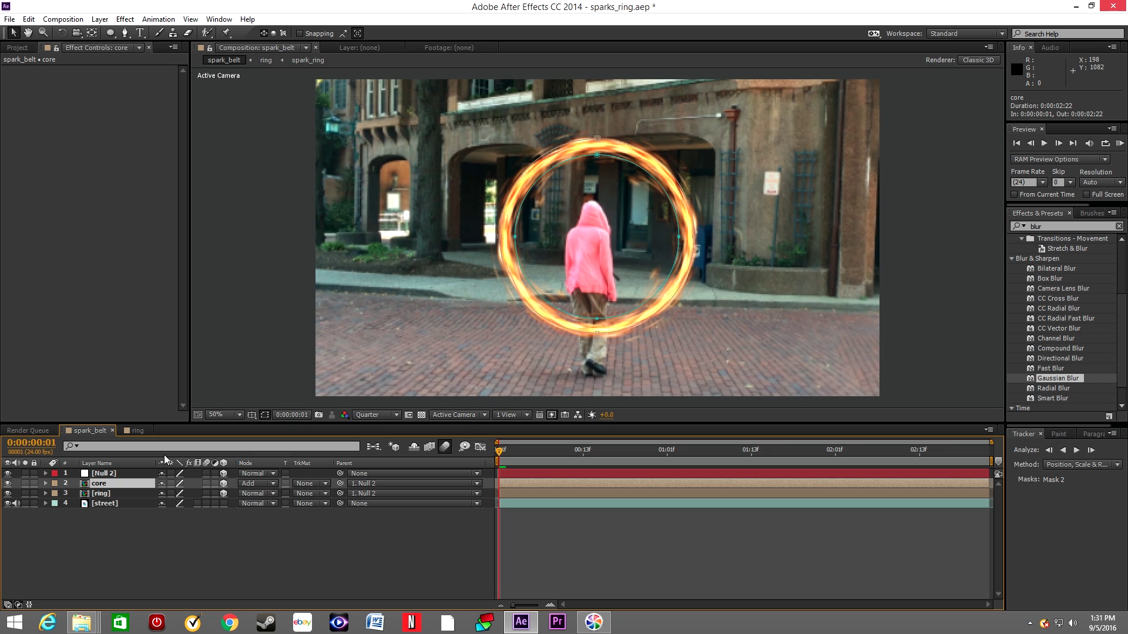
Clear the old blur search and search Effects & Presets for 'exp'.
{"action": "left_click", "coordinate": [1045, 228]}
{"action": "left_click", "coordinate": [1015, 227]}
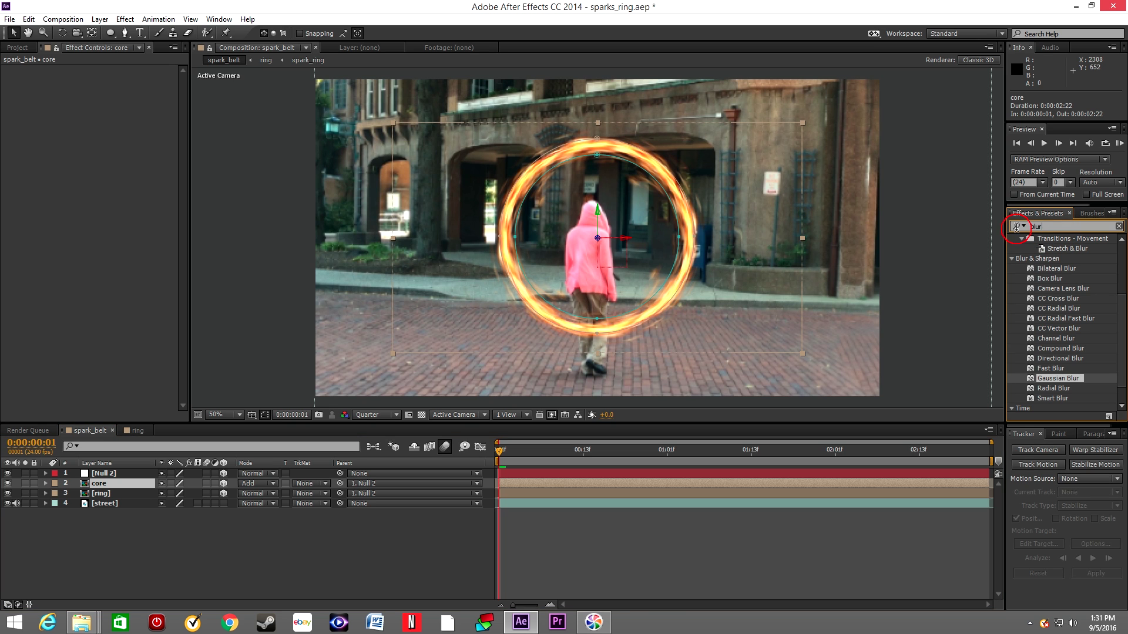
{"action": "left_click", "coordinate": [1009, 231]}
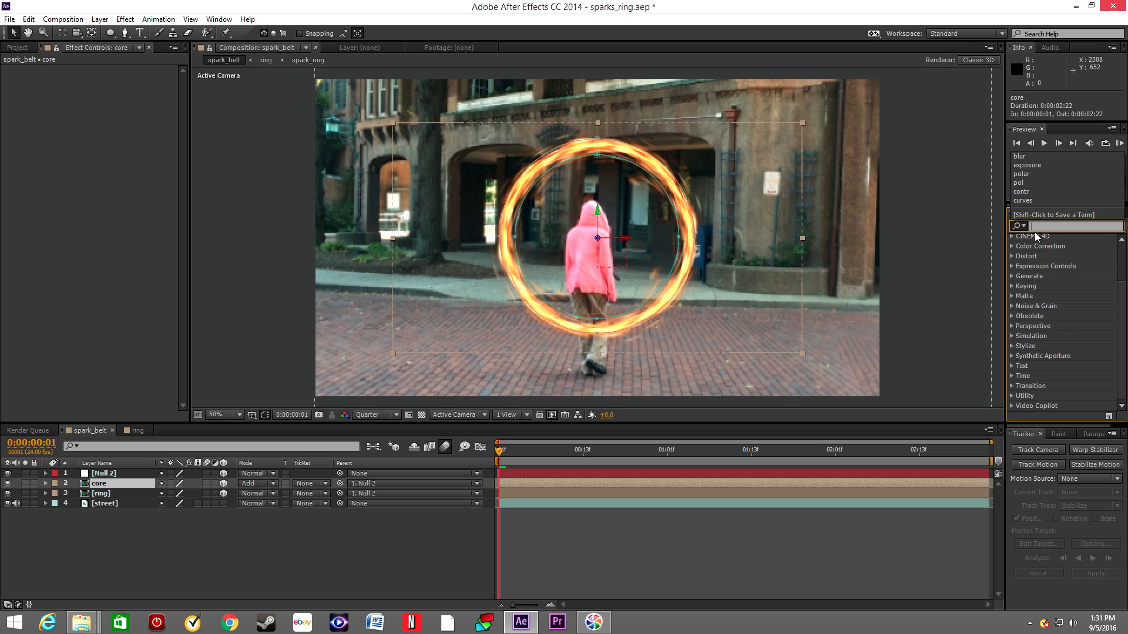
{"action": "left_click", "coordinate": [1034, 232]}
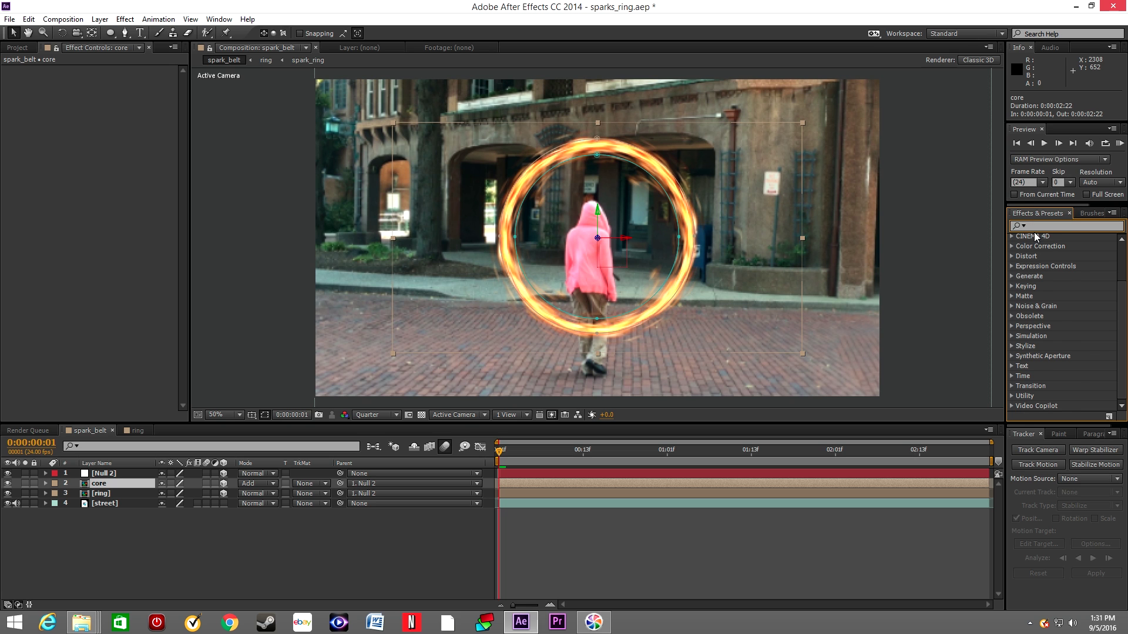
{"action": "type", "text": "ex"}
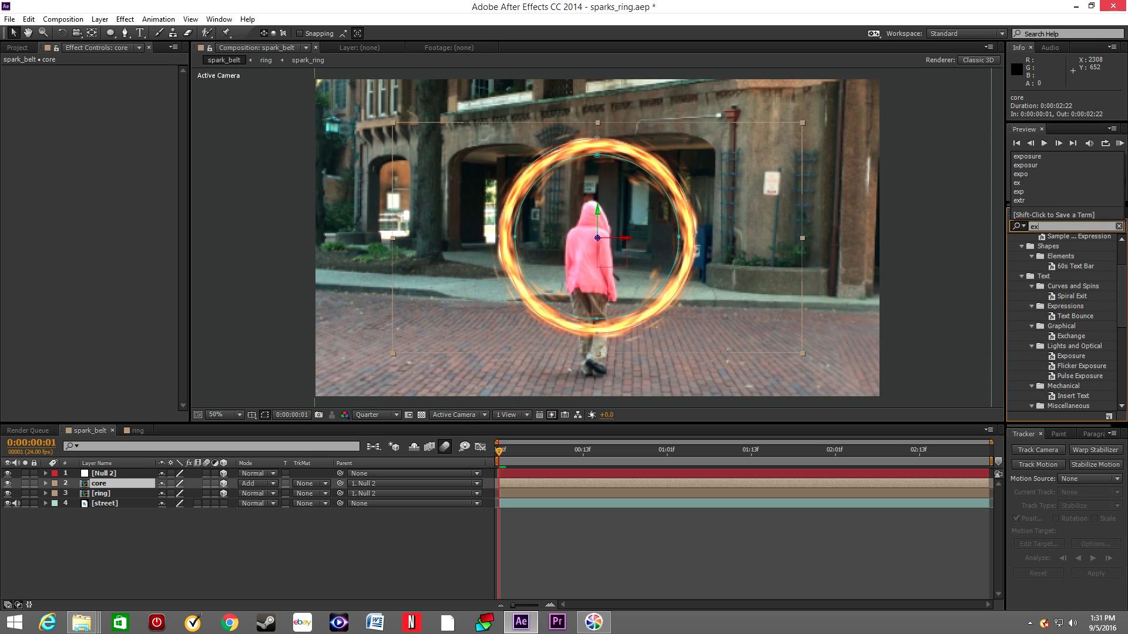
{"action": "type", "text": "p"}
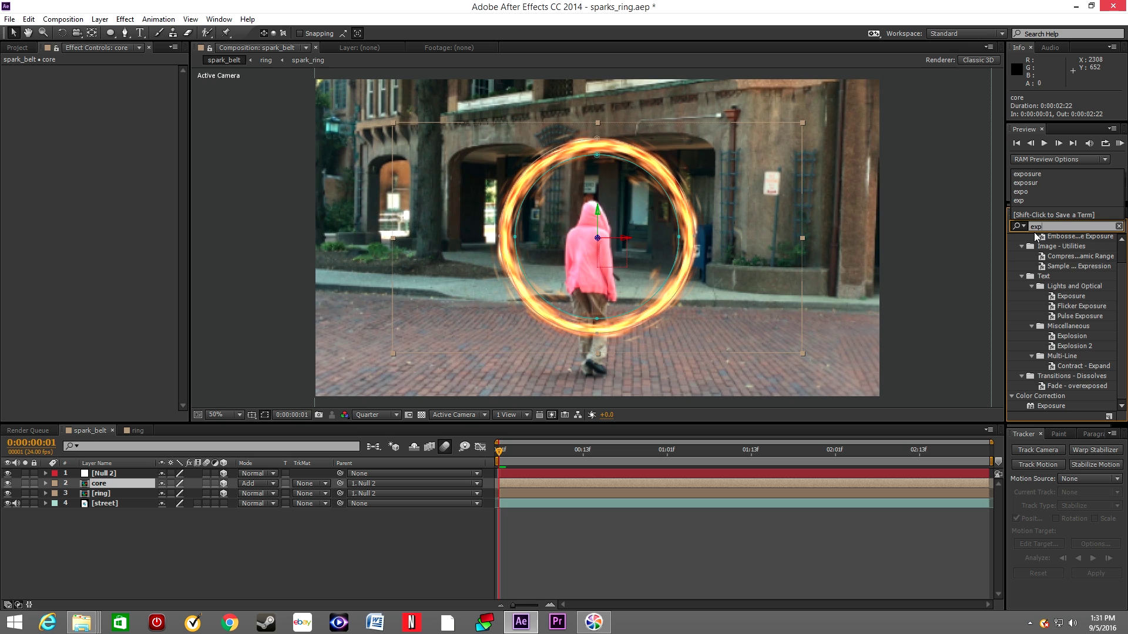
Apply Exposure to the core layer and set Exposure to 50.
{"action": "left_click_drag", "start_coordinate": [1042, 404], "coordinate": [107, 484]}
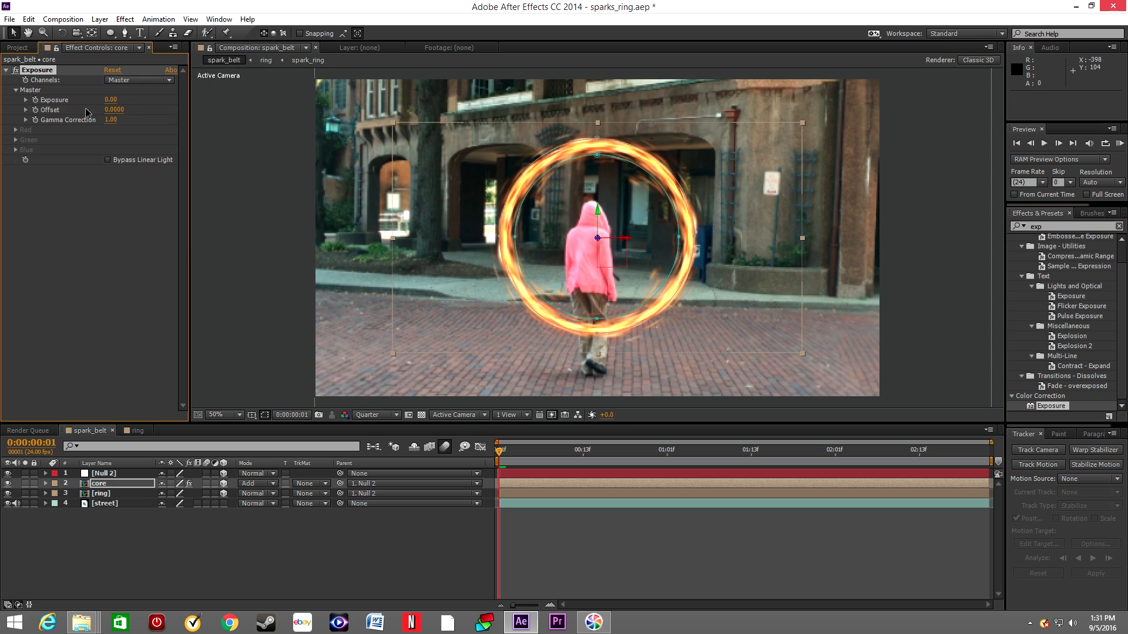
{"action": "left_click", "coordinate": [111, 100]}
{"action": "type", "text": "2"}
{"action": "type", "text": "0"}
{"action": "key", "text": "Return"}
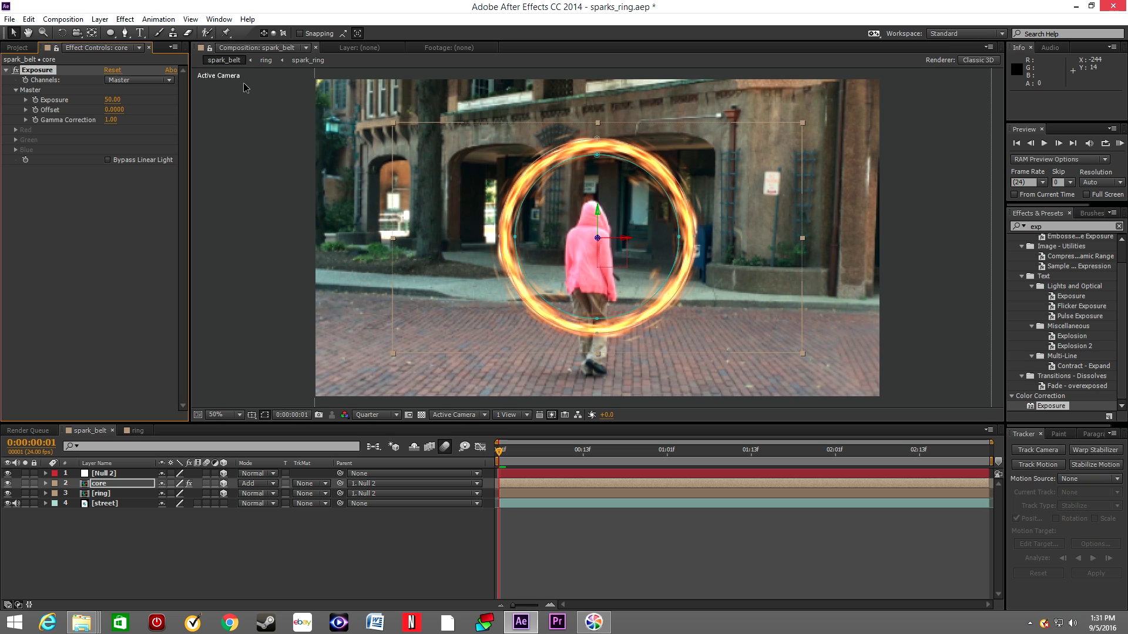
{"action": "left_click", "coordinate": [119, 532]}
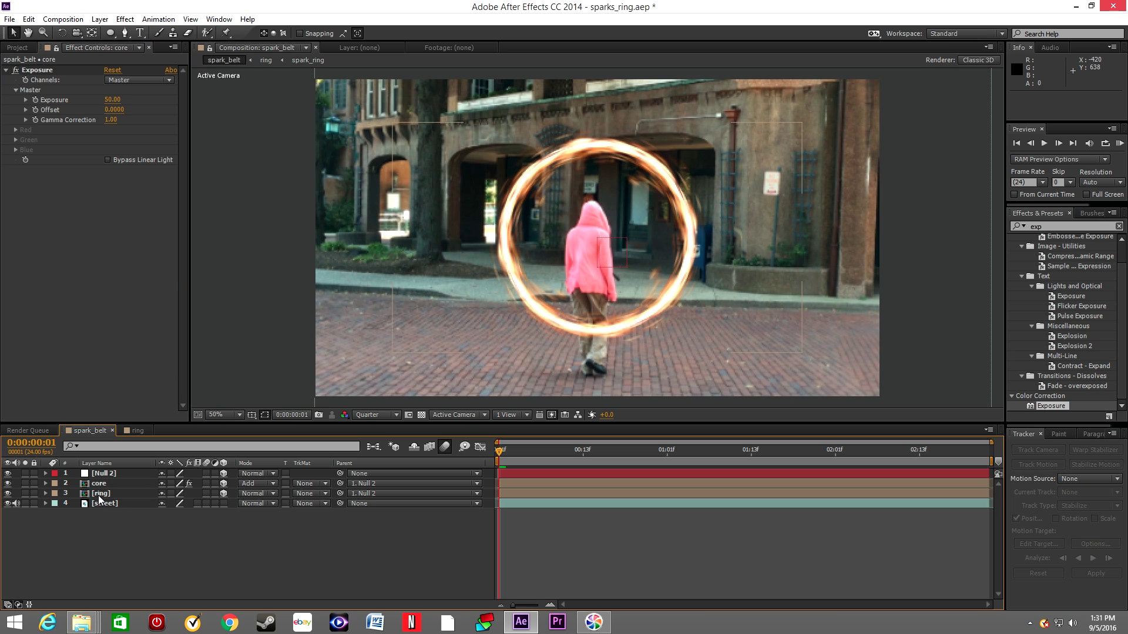
{"action": "left_click", "coordinate": [97, 496]}
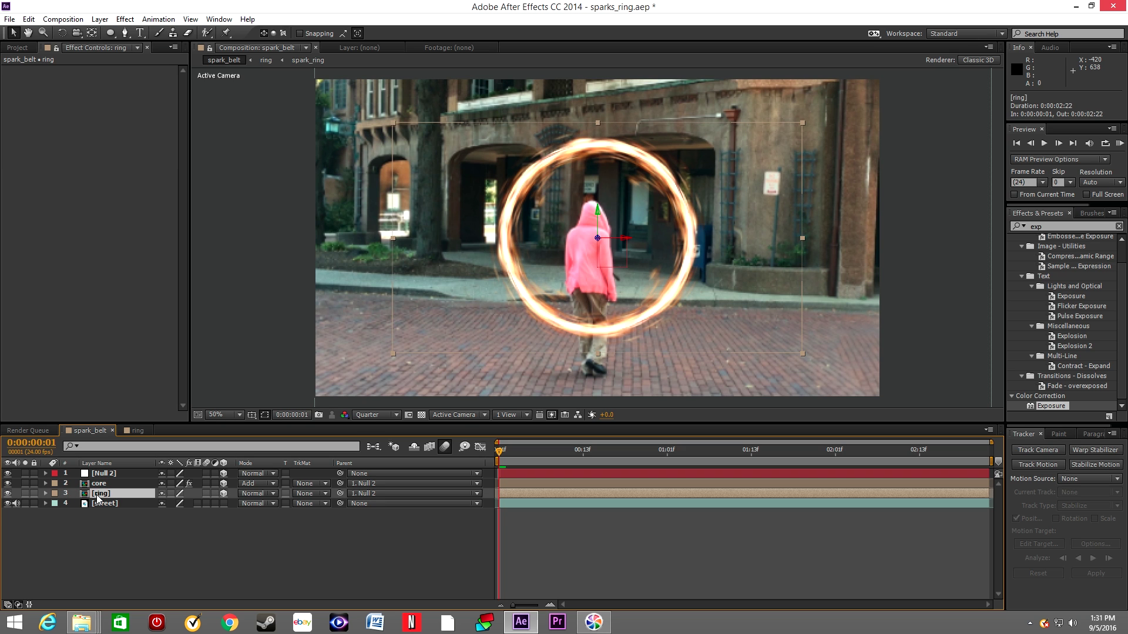
Duplicate the ring layer and rename the copy 'ring_blur'.
{"action": "key", "text": "ctrl+d"}
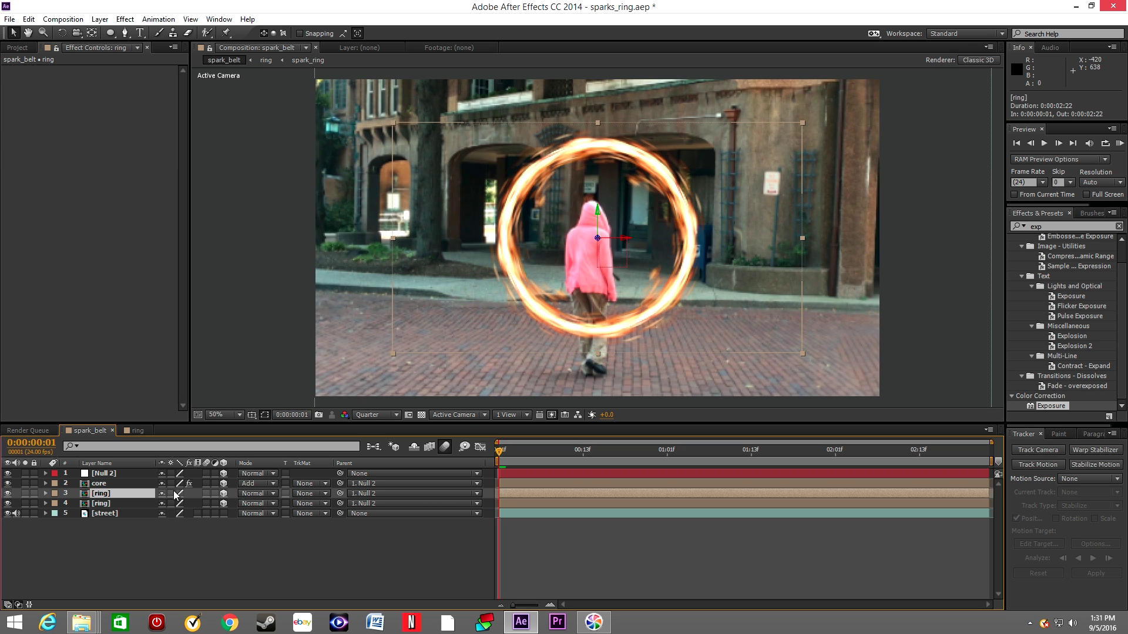
{"action": "right_click", "coordinate": [119, 493]}
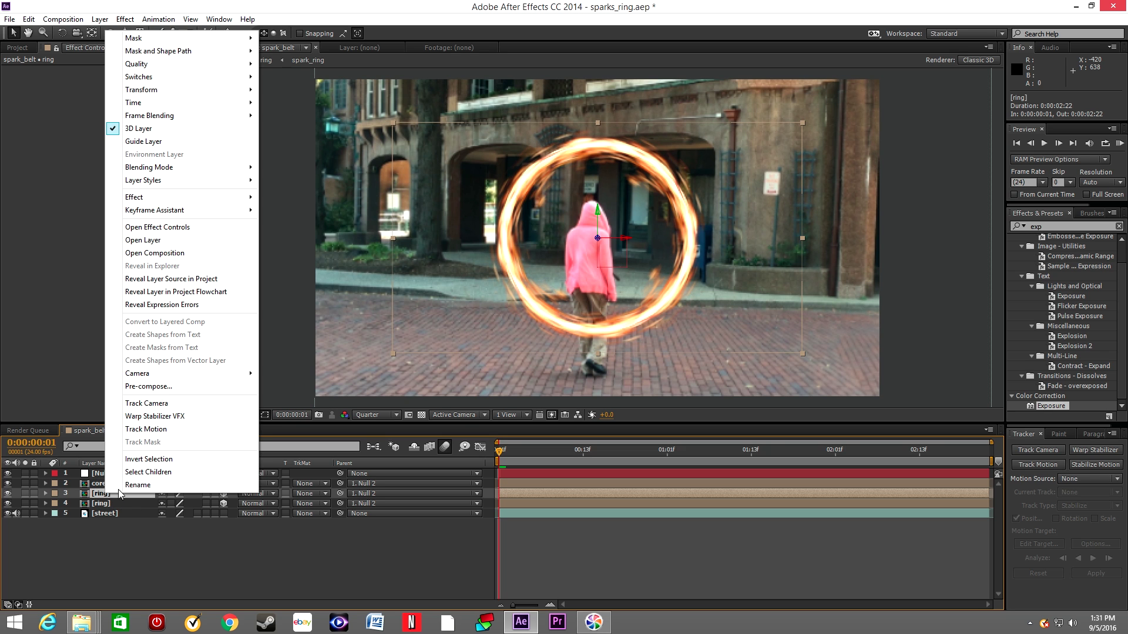
{"action": "left_click", "coordinate": [123, 485]}
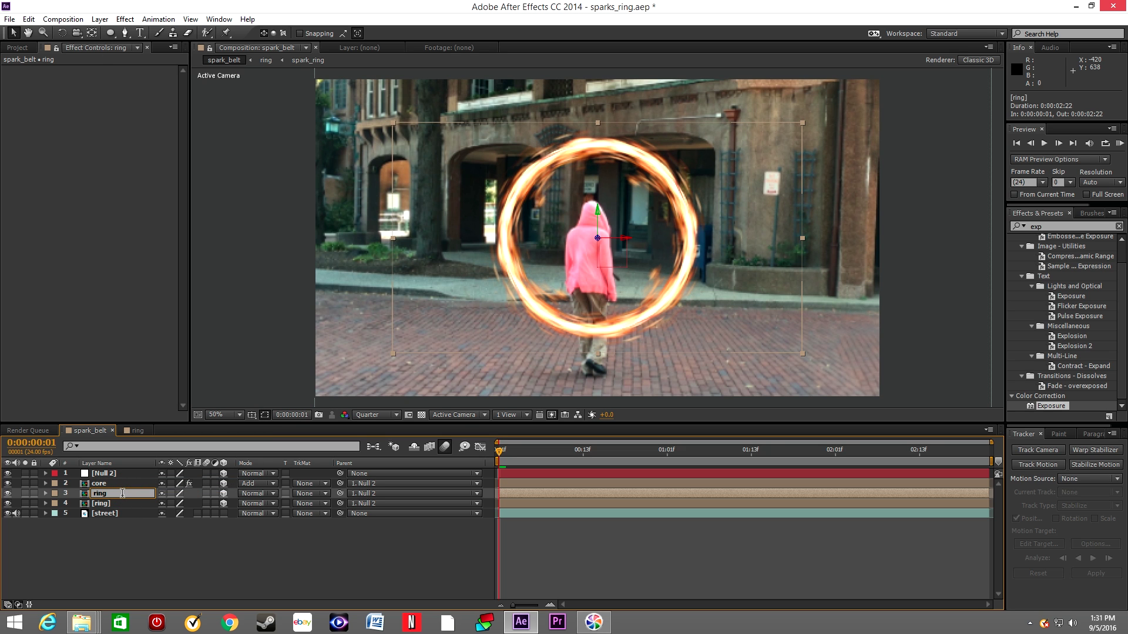
{"action": "type", "text": "_blur"}
{"action": "key", "text": "Return"}
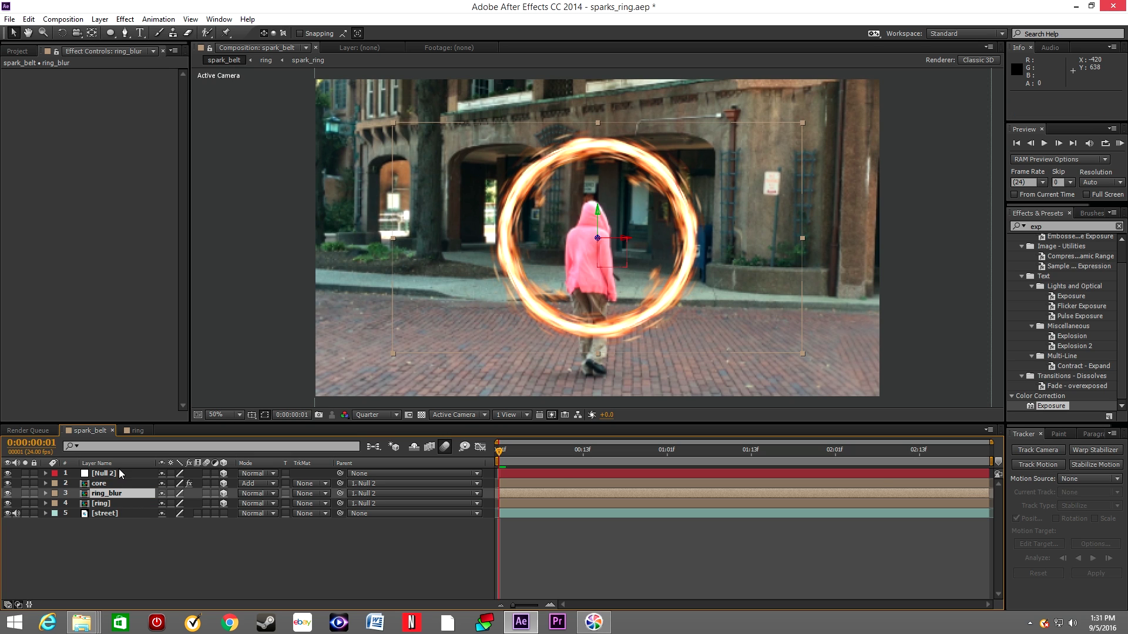
Apply Gaussian Blur to ring_blur with Blurriness 200.
{"action": "left_click_drag", "start_coordinate": [1048, 226], "coordinate": [1023, 230]}
{"action": "type", "text": "blur"}
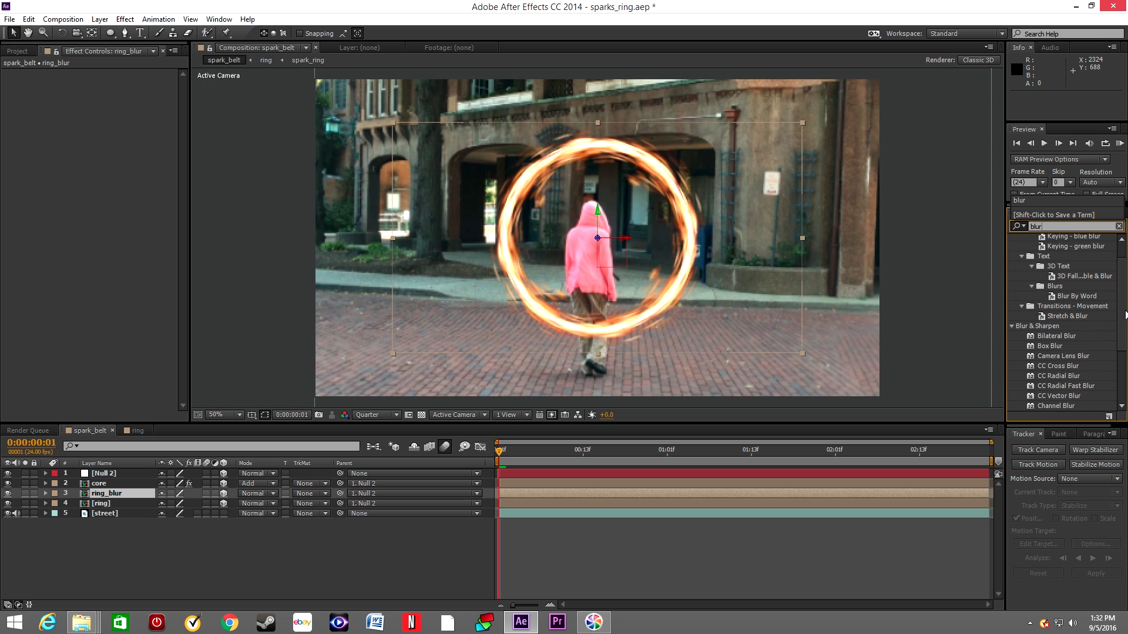
{"action": "left_click_drag", "start_coordinate": [1123, 319], "coordinate": [1124, 356]}
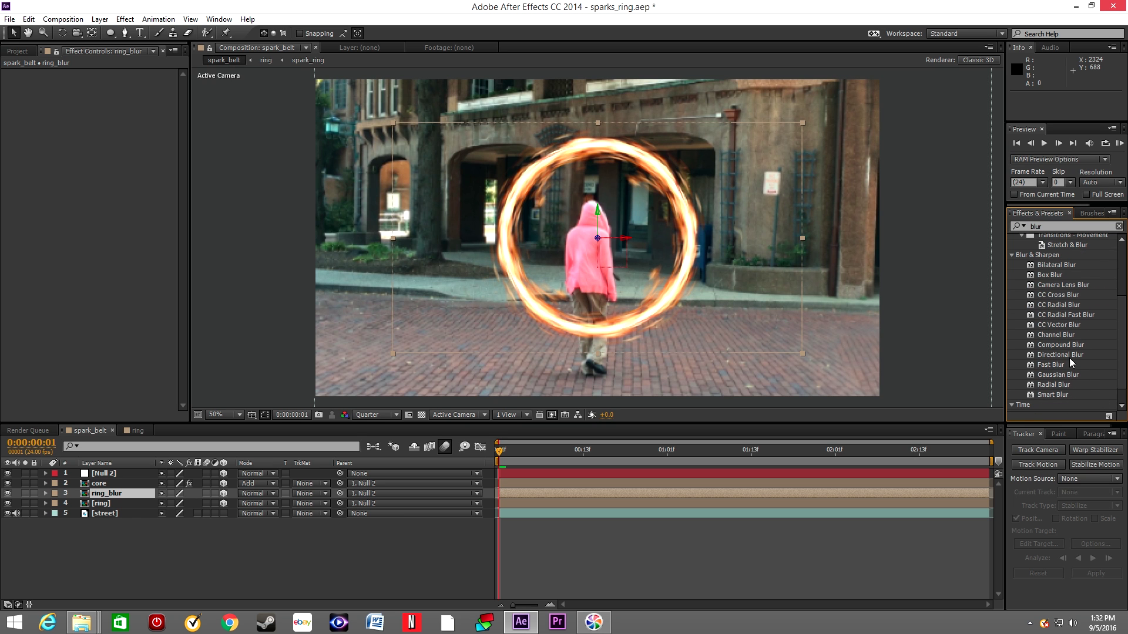
{"action": "left_click_drag", "start_coordinate": [1057, 375], "coordinate": [107, 495]}
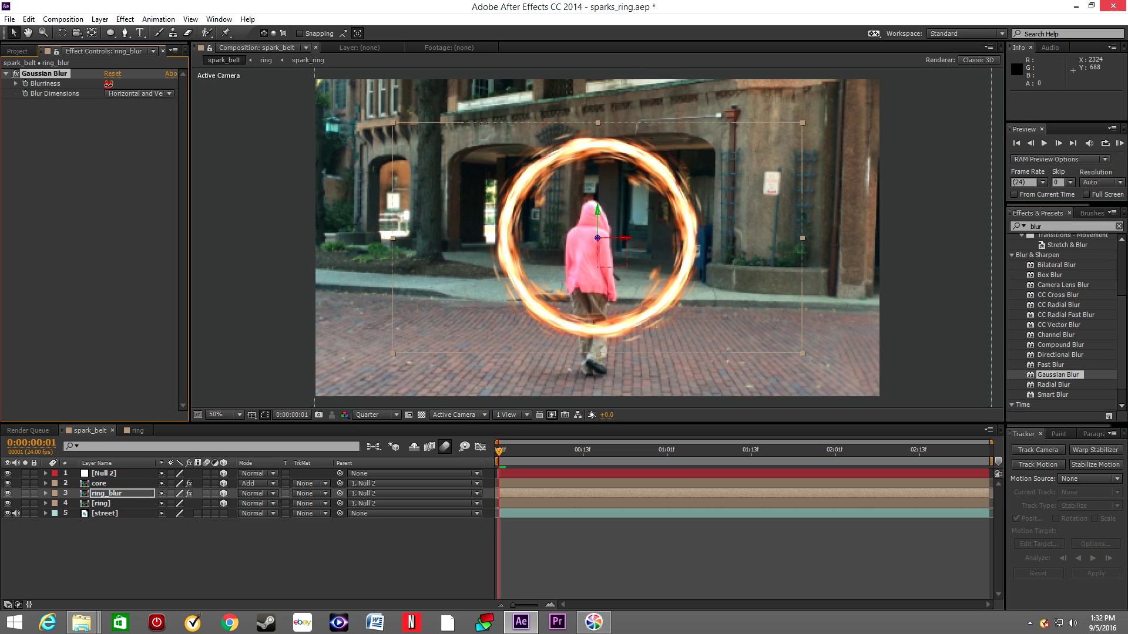
{"action": "type", "text": "200"}
{"action": "key", "text": "Return"}
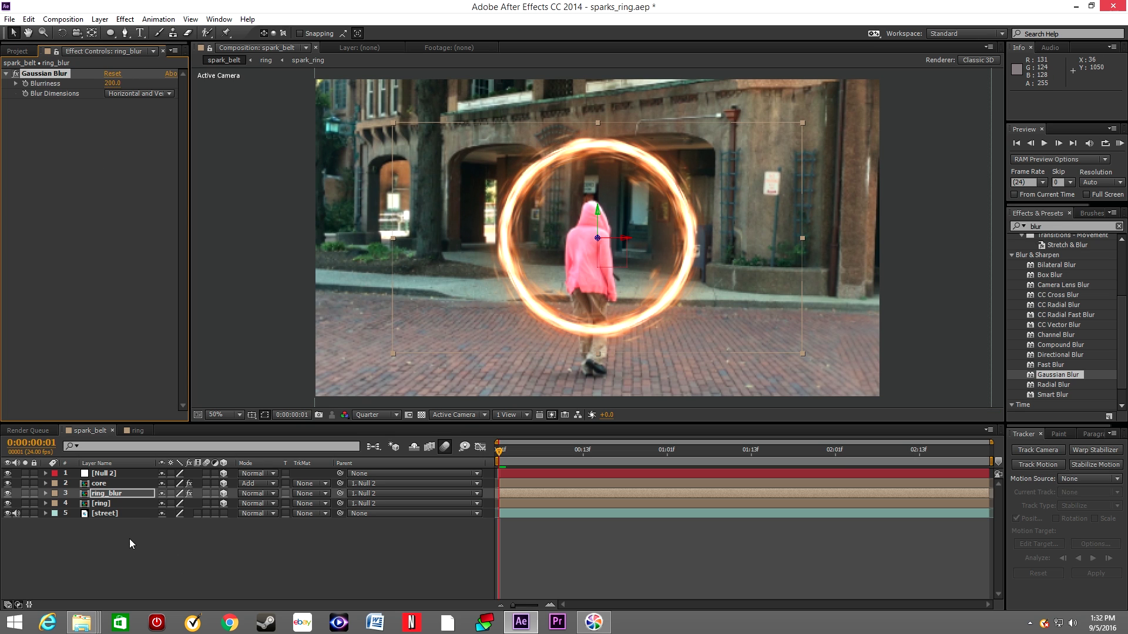
Duplicate the ring_blur layer.
{"action": "left_click", "coordinate": [97, 524]}
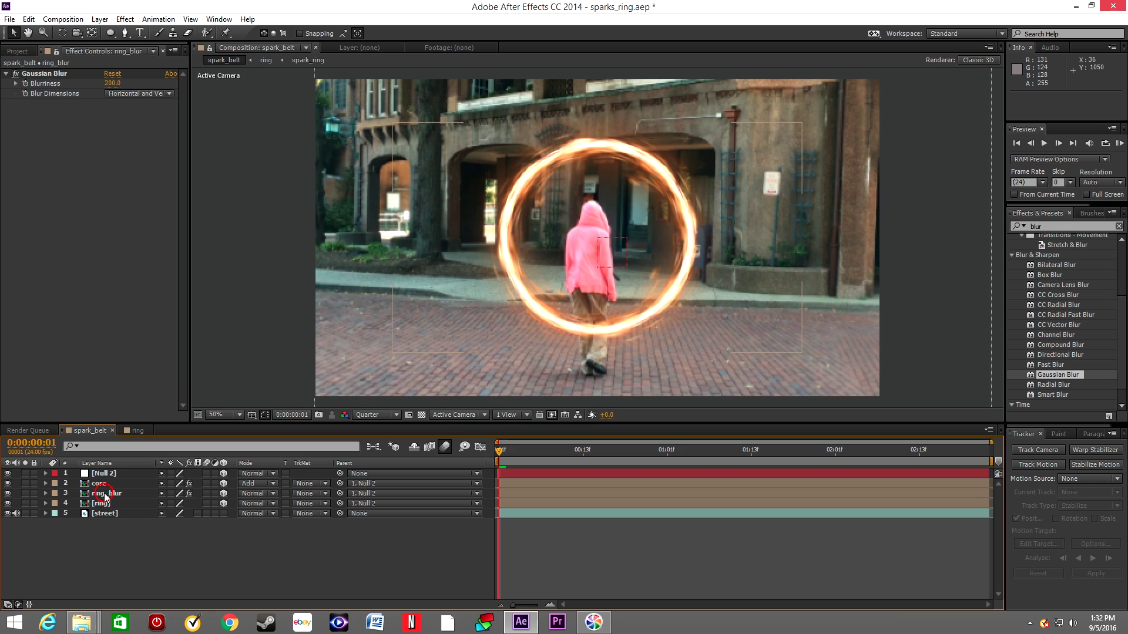
{"action": "left_click", "coordinate": [106, 497]}
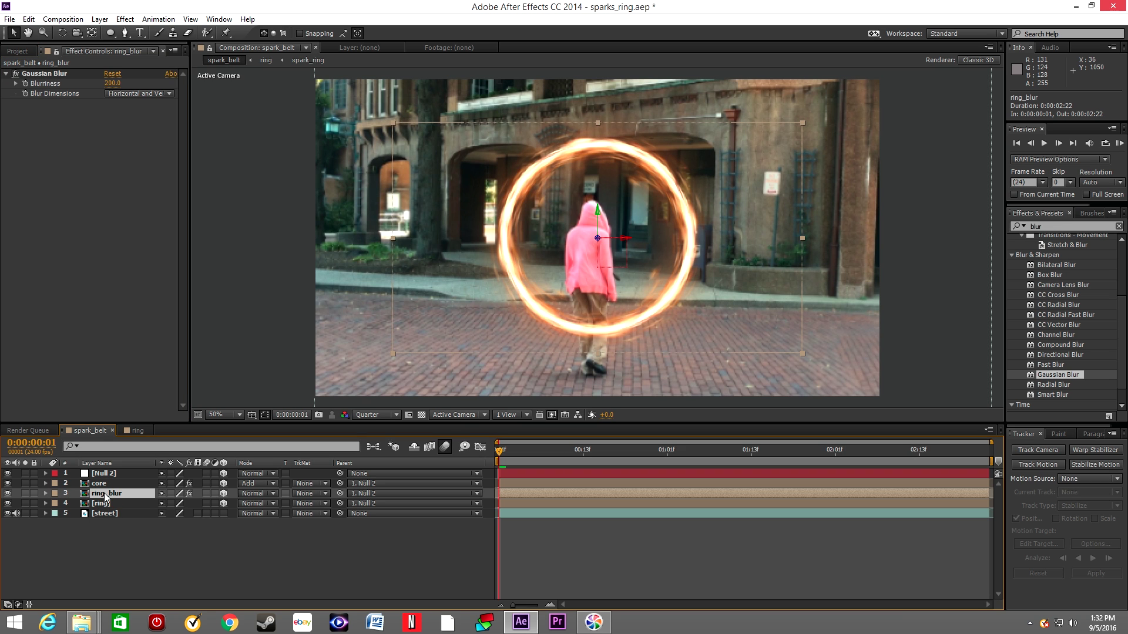
{"action": "key", "text": "ctrl+d"}
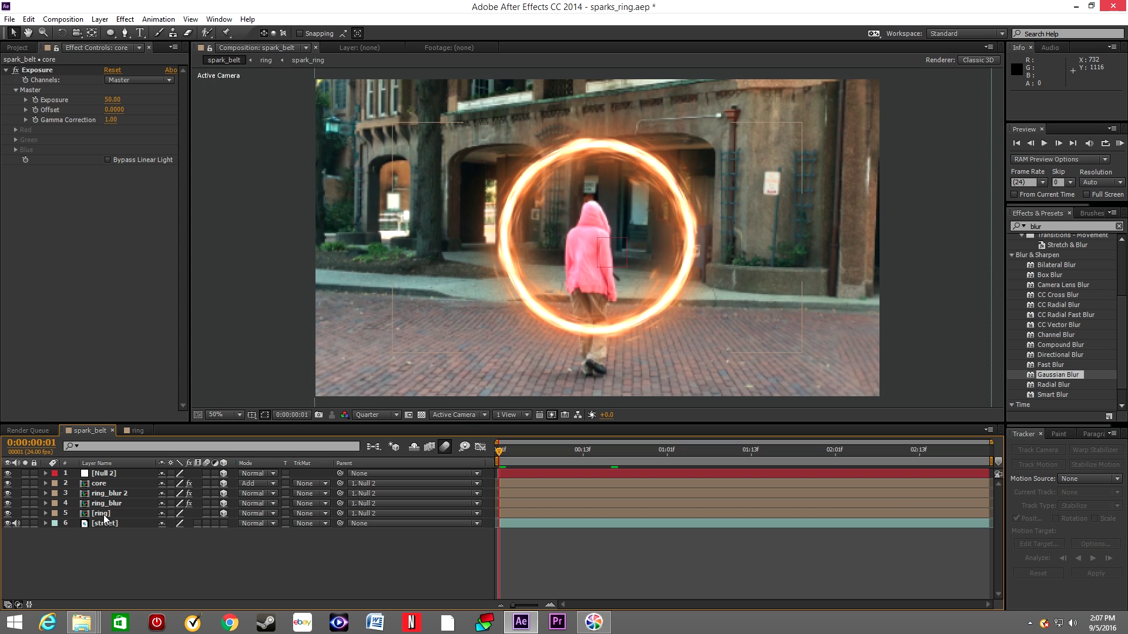
Duplicate the core, ring_blur and ring layers and move the copies below the originals.
{"action": "left_click", "coordinate": [100, 484]}
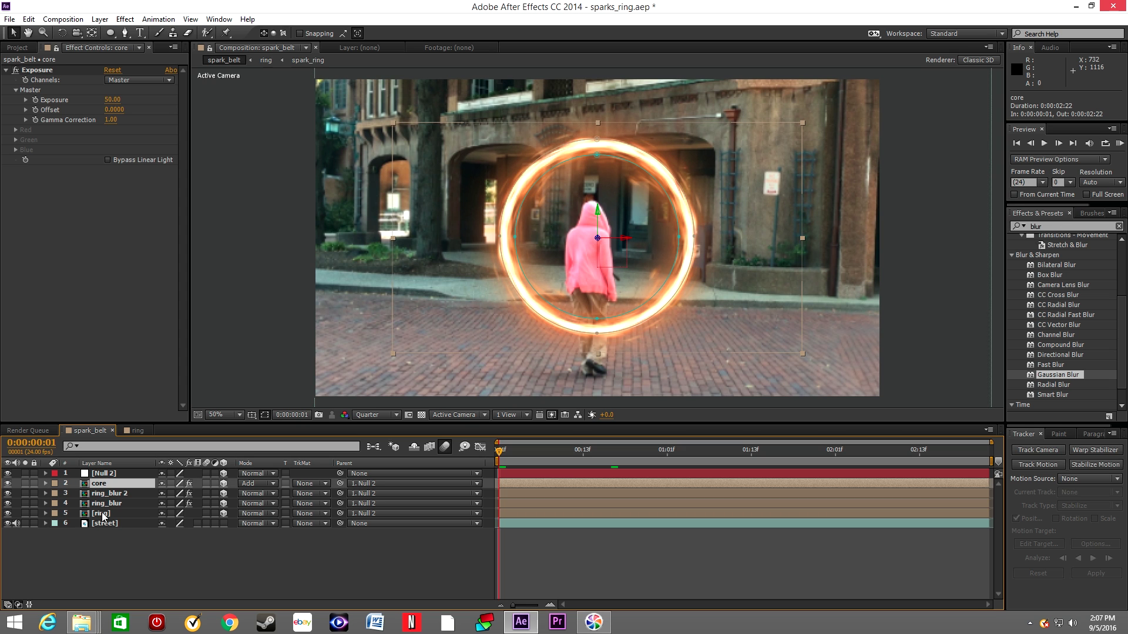
{"action": "left_click", "coordinate": [103, 514], "text": "shift"}
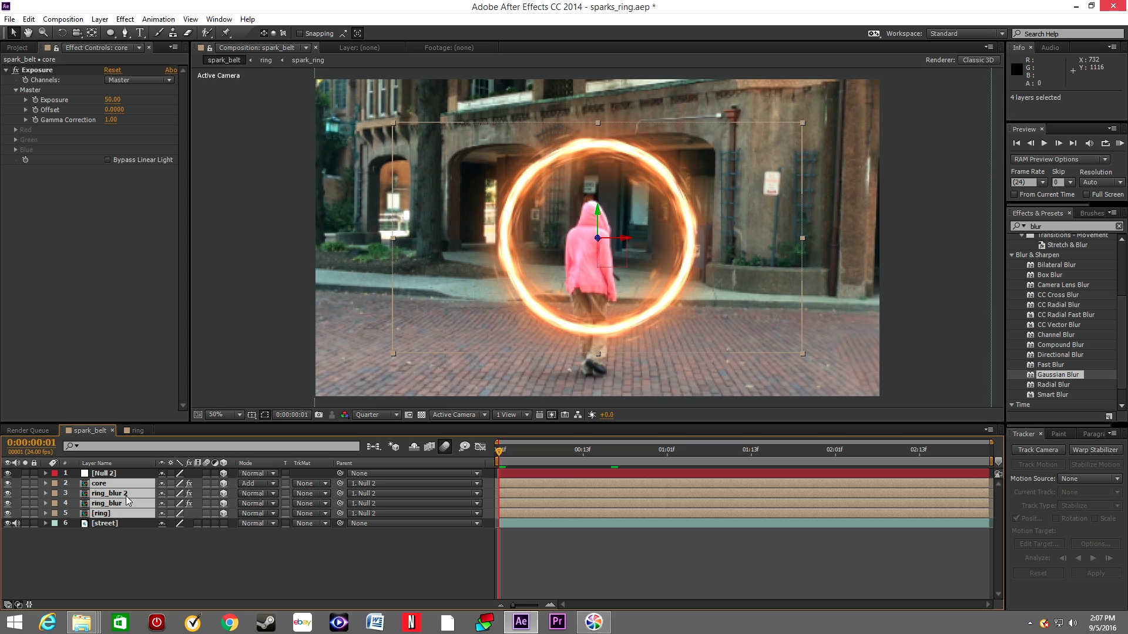
{"action": "right_click", "coordinate": [128, 501]}
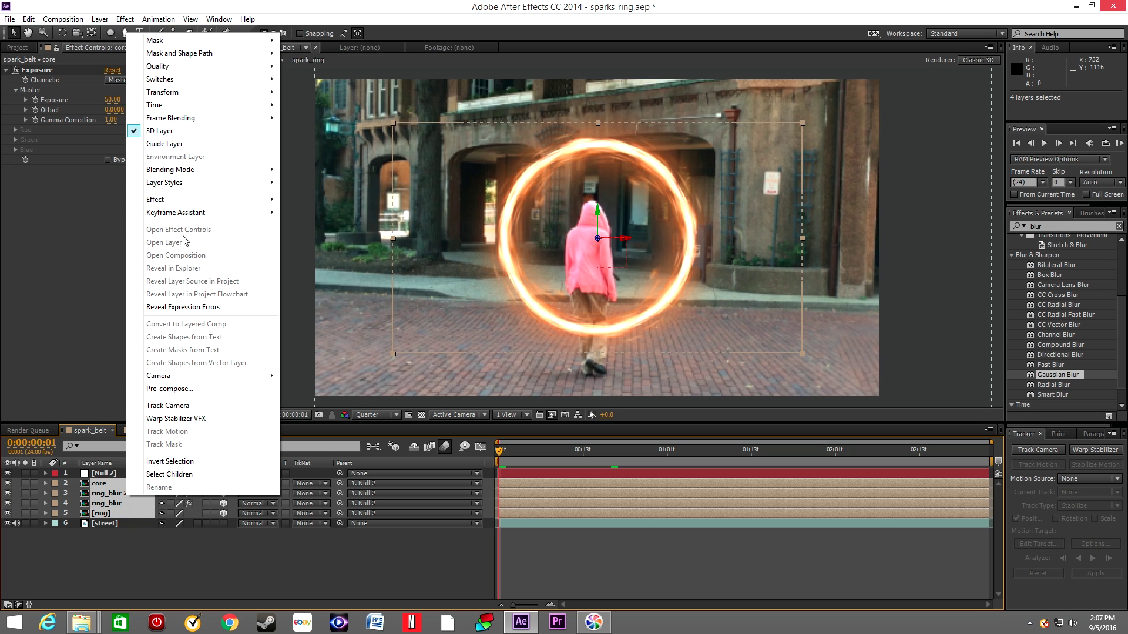
{"action": "left_click", "coordinate": [219, 5]}
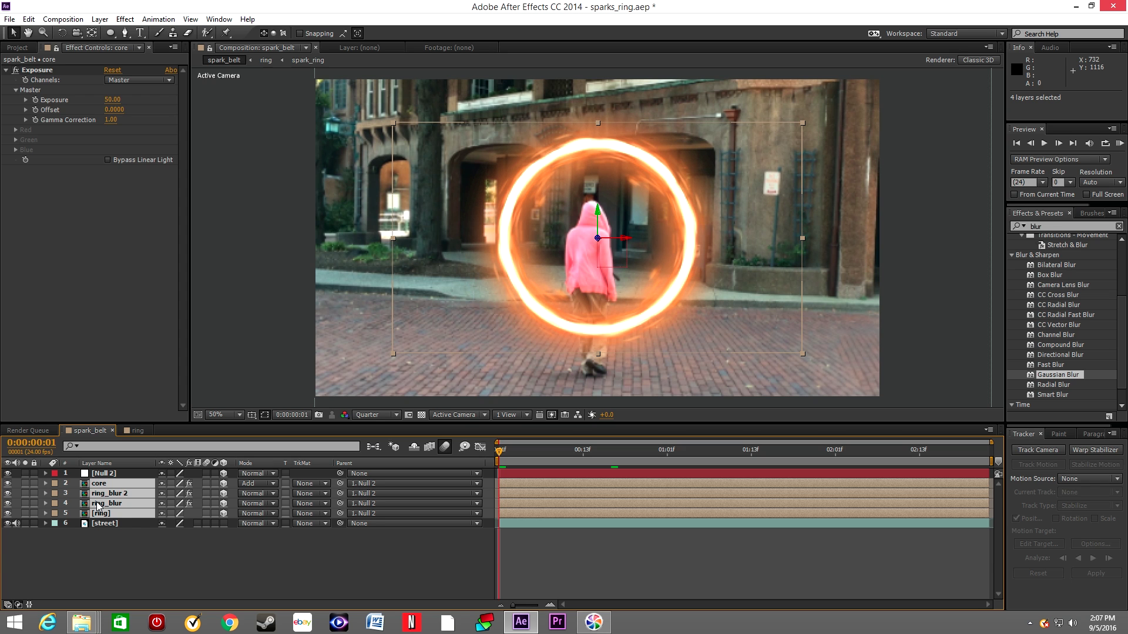
{"action": "key", "text": "ctrl+d"}
{"action": "left_click_drag", "start_coordinate": [118, 481], "coordinate": [122, 558]}
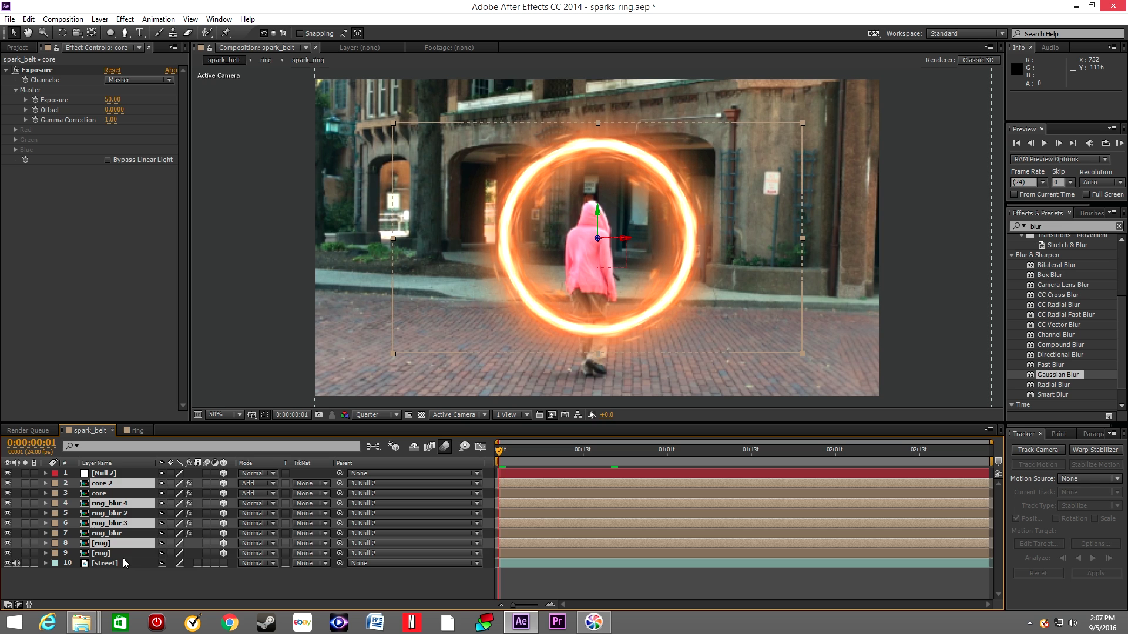
{"action": "right_click", "coordinate": [122, 540]}
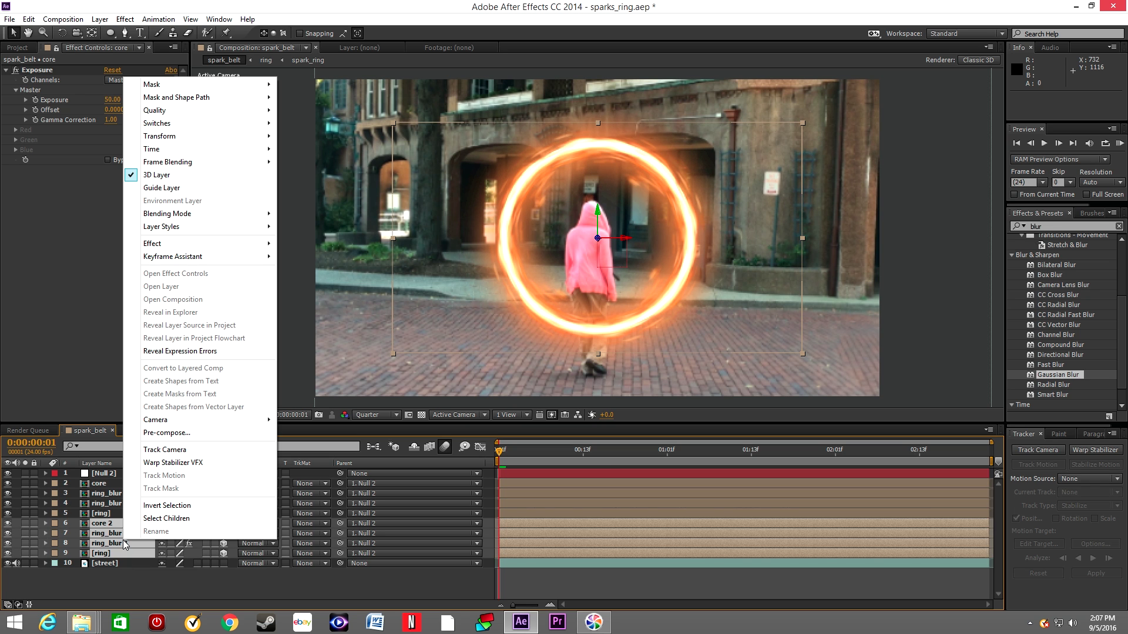
Pre-compose the duplicated layers as 'reflection' and parent it to Null 2.
{"action": "left_click", "coordinate": [167, 433]}
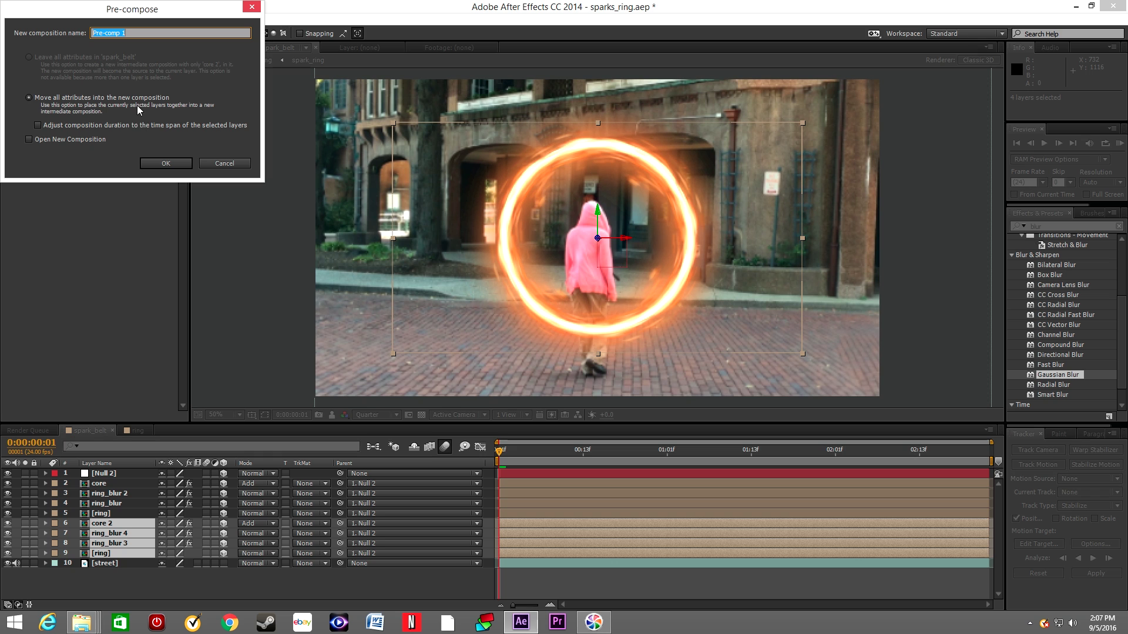
{"action": "type", "text": "re"}
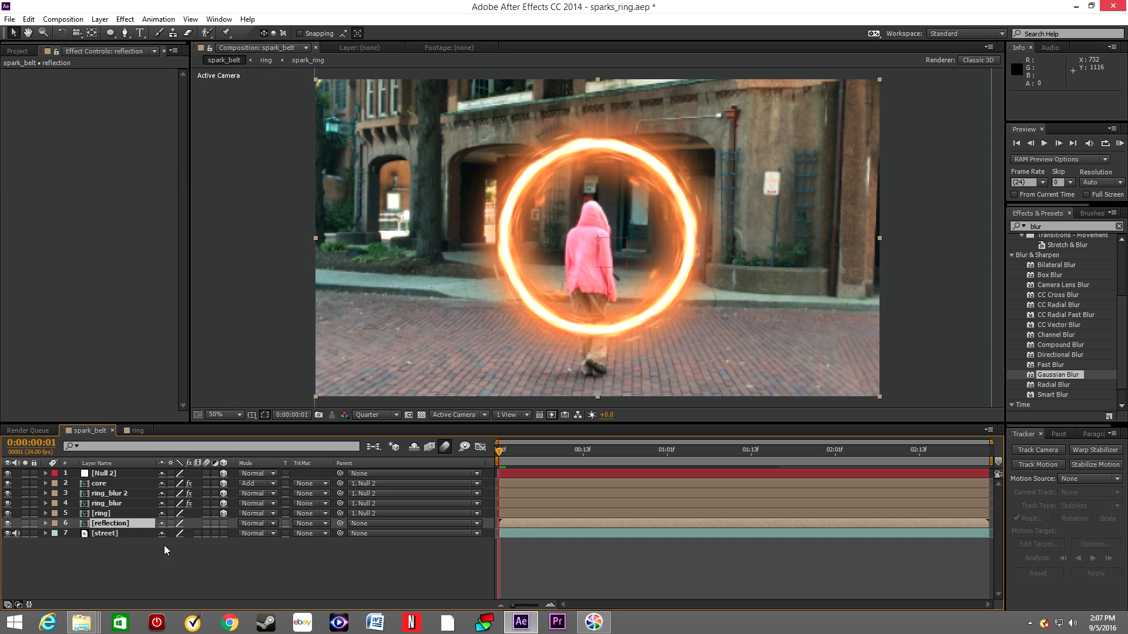
{"action": "left_click", "coordinate": [369, 524]}
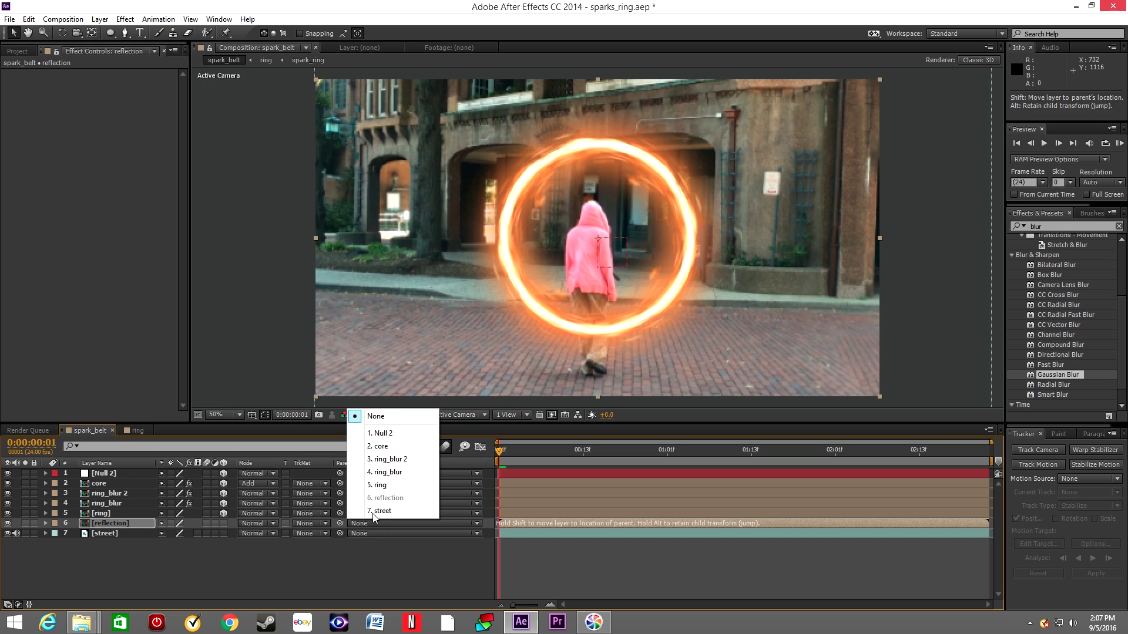
{"action": "left_click", "coordinate": [375, 435]}
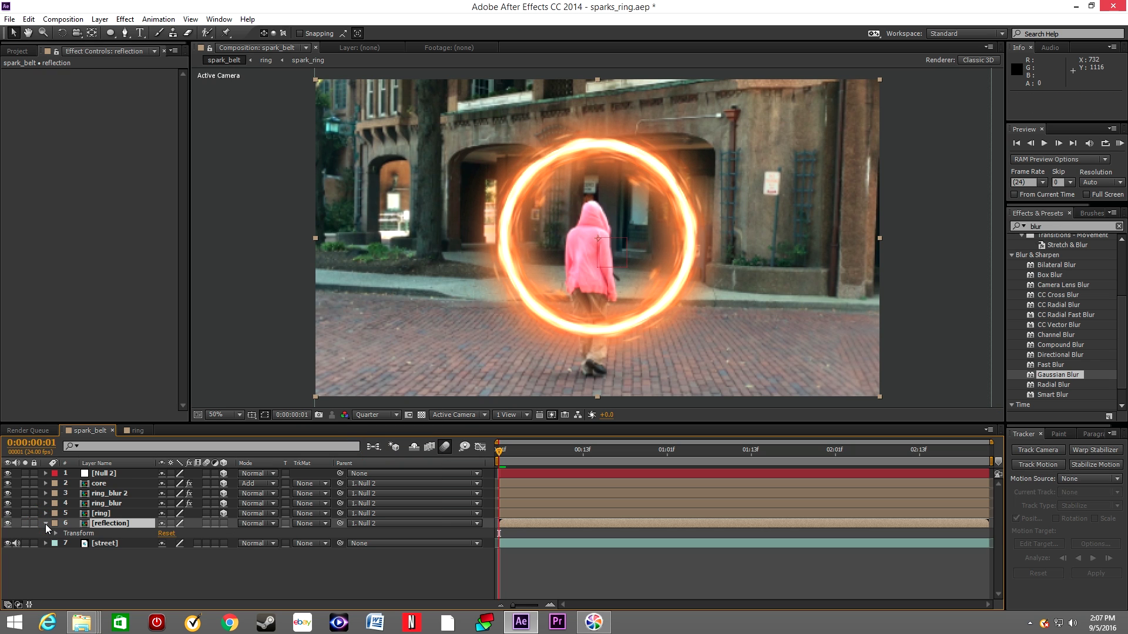
Make the reflection layer 3D and set its X Rotation to 90° to lay it flat.
{"action": "left_click", "coordinate": [55, 534]}
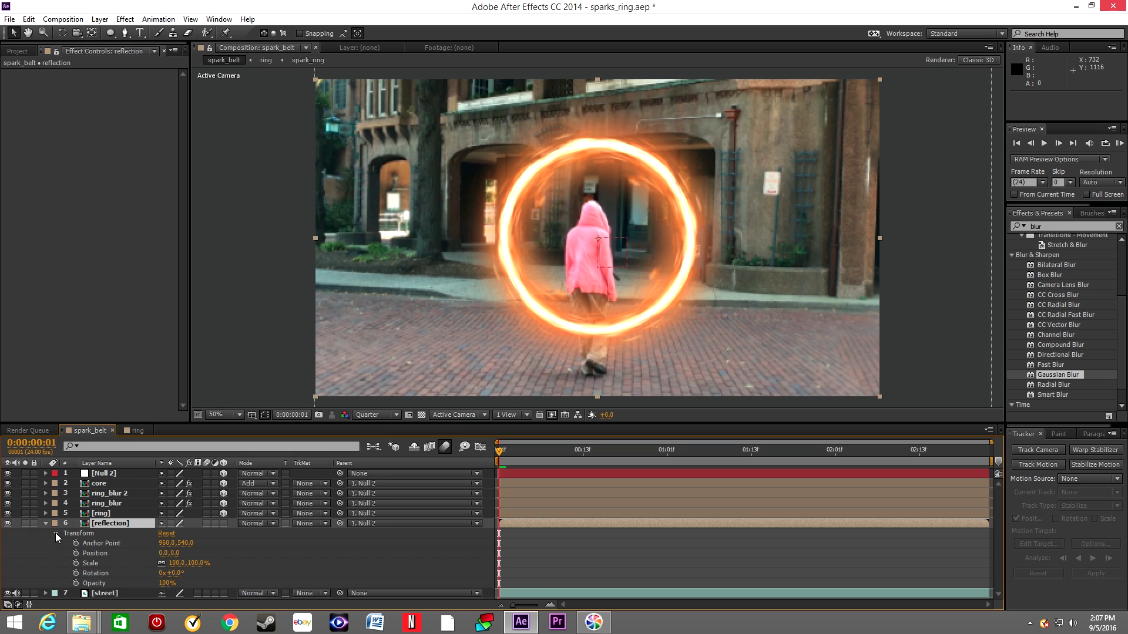
{"action": "left_click", "coordinate": [222, 524]}
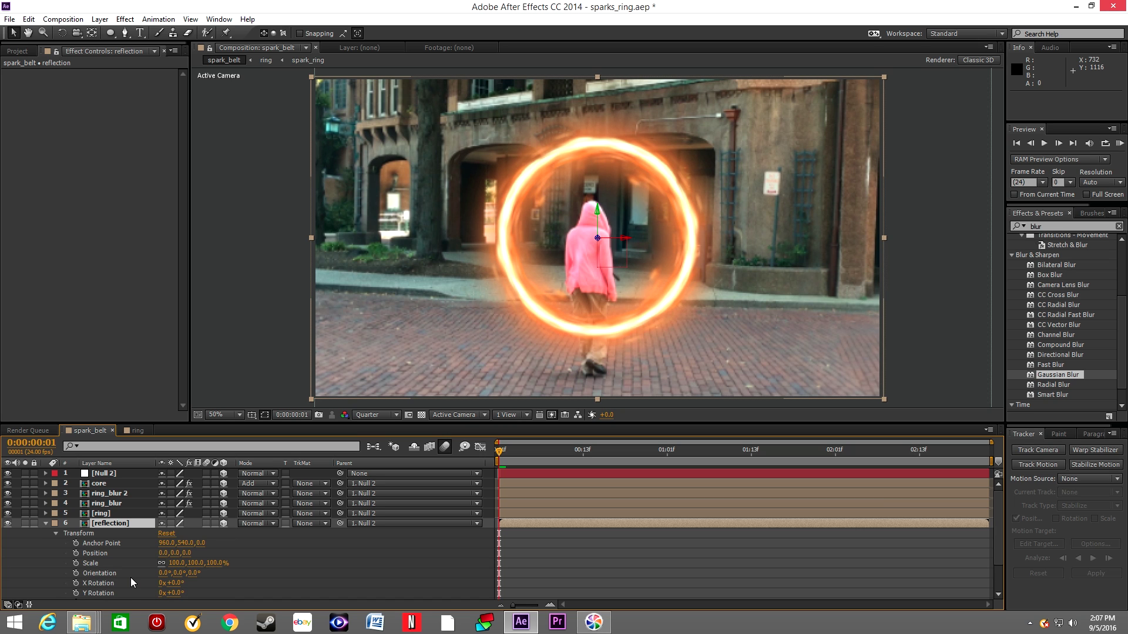
{"action": "scroll", "coordinate": [131, 571], "scroll_direction": "down", "scroll_amount": 1}
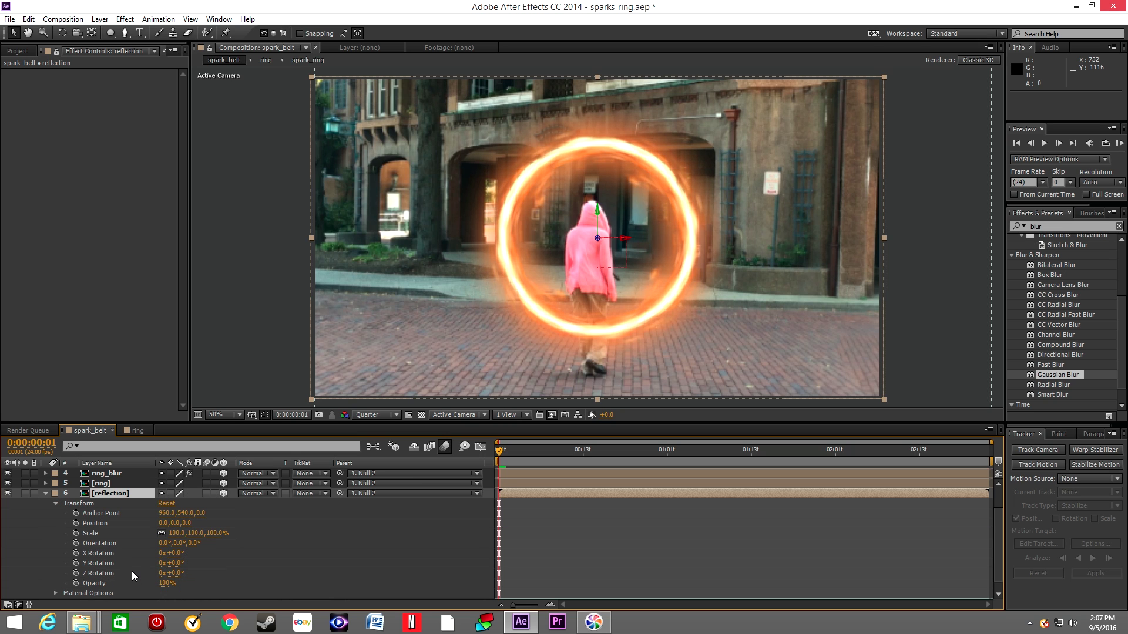
{"action": "left_click", "coordinate": [181, 556]}
{"action": "type", "text": "90"}
{"action": "key", "text": "Return"}
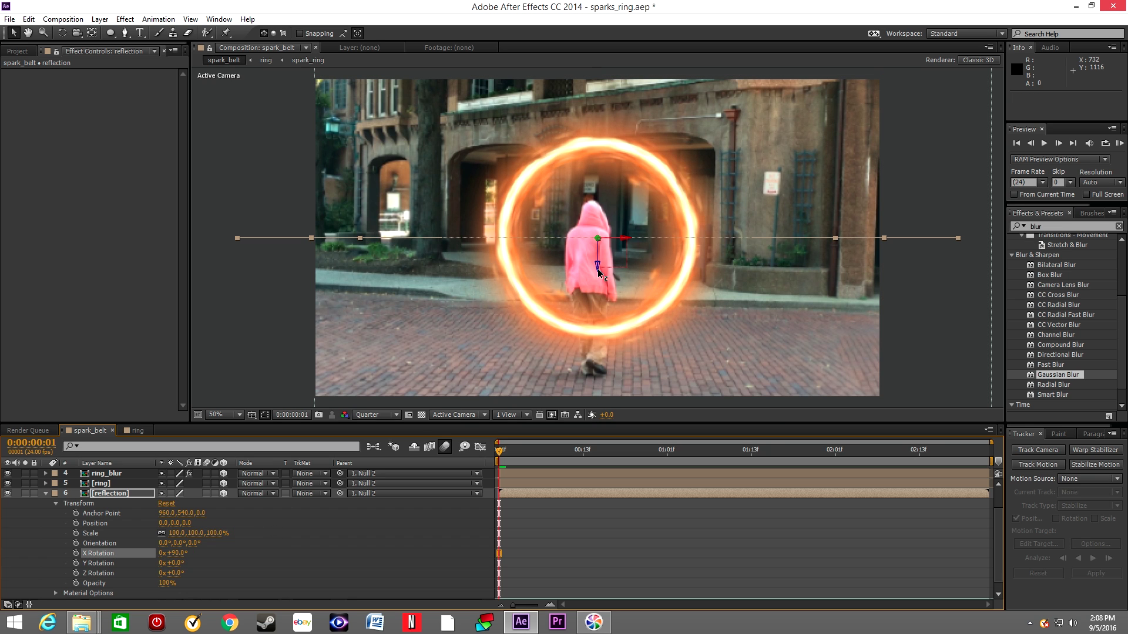
Lower the reflection to Y 362, scale it to 118%, and apply Gaussian Blur.
{"action": "left_click_drag", "start_coordinate": [598, 269], "coordinate": [577, 381]}
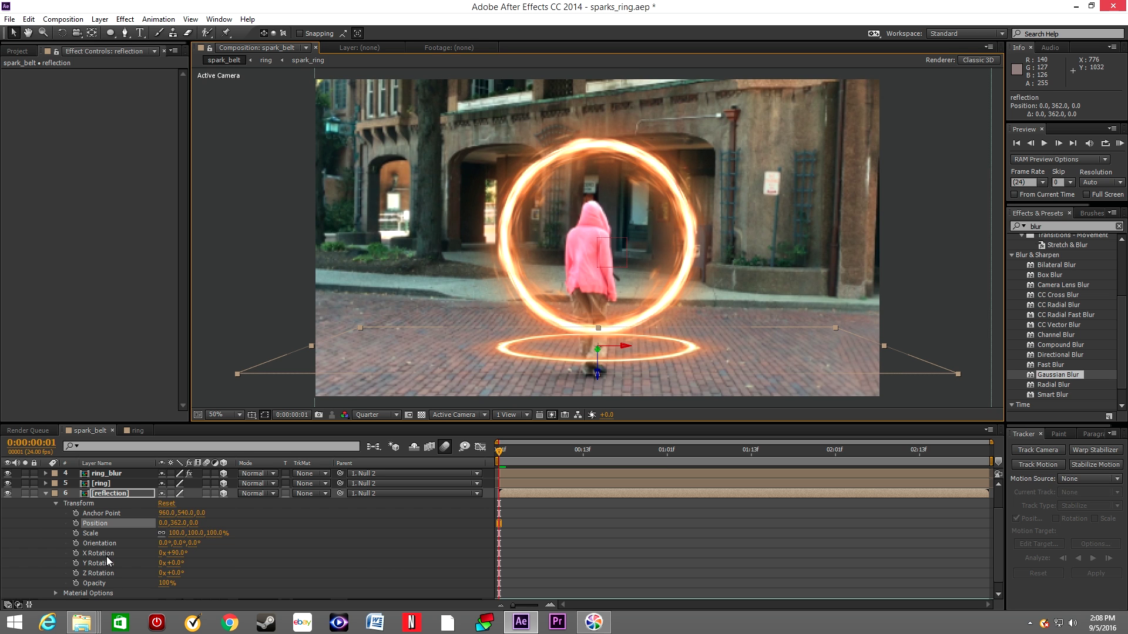
{"action": "left_click_drag", "start_coordinate": [184, 534], "coordinate": [192, 533]}
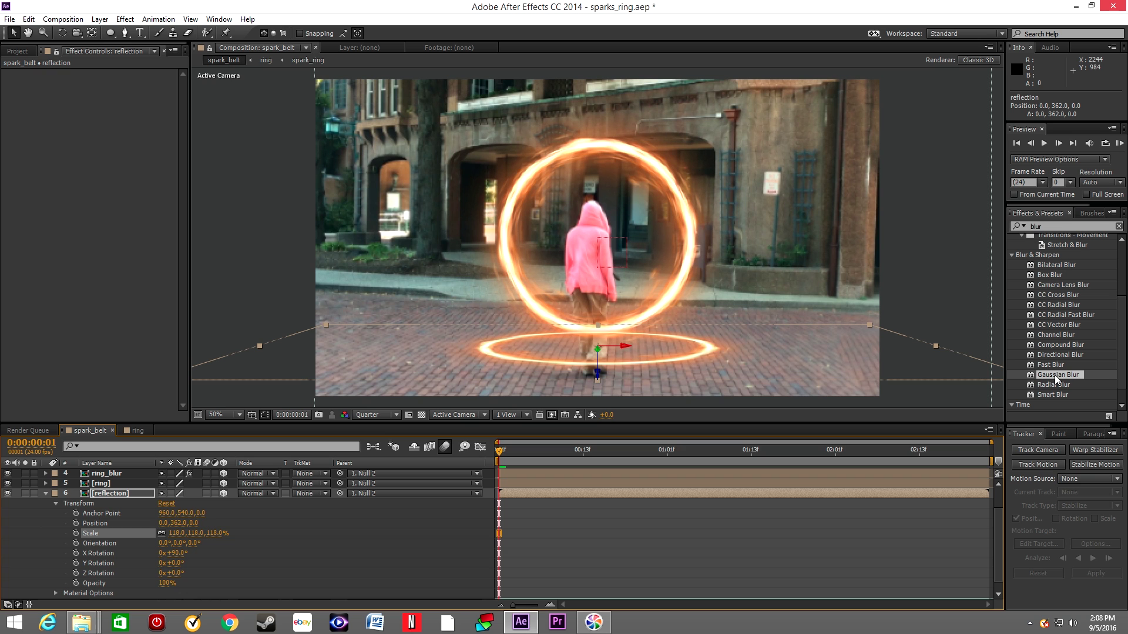
{"action": "left_click_drag", "start_coordinate": [1055, 374], "coordinate": [104, 492]}
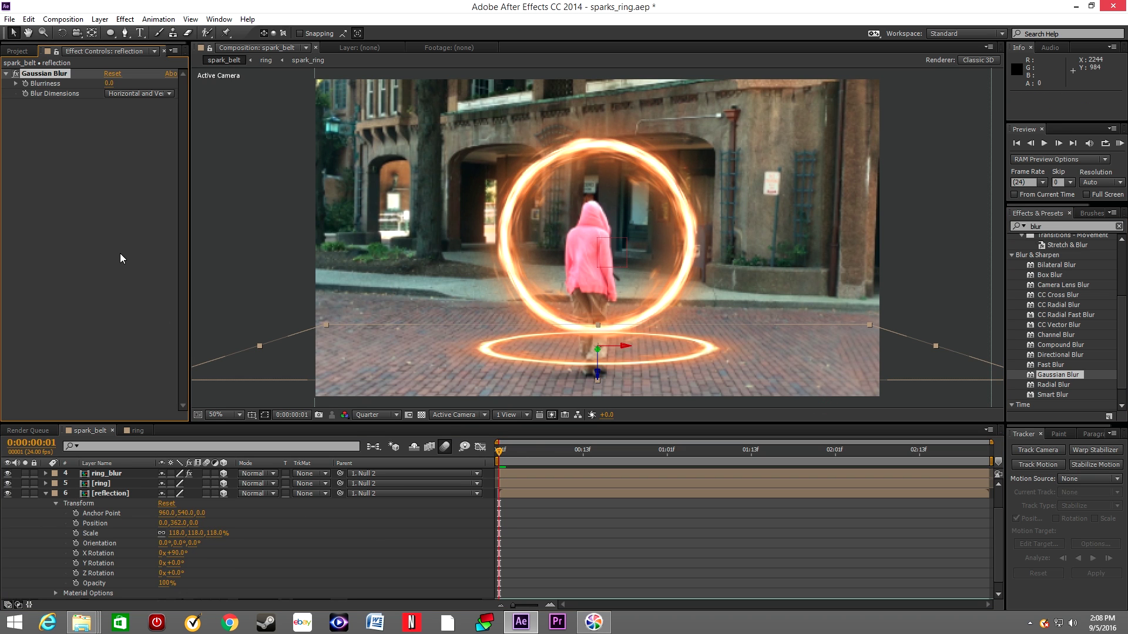
Set the reflection's Gaussian Blur Blurriness to 100.
{"action": "left_click", "coordinate": [108, 84]}
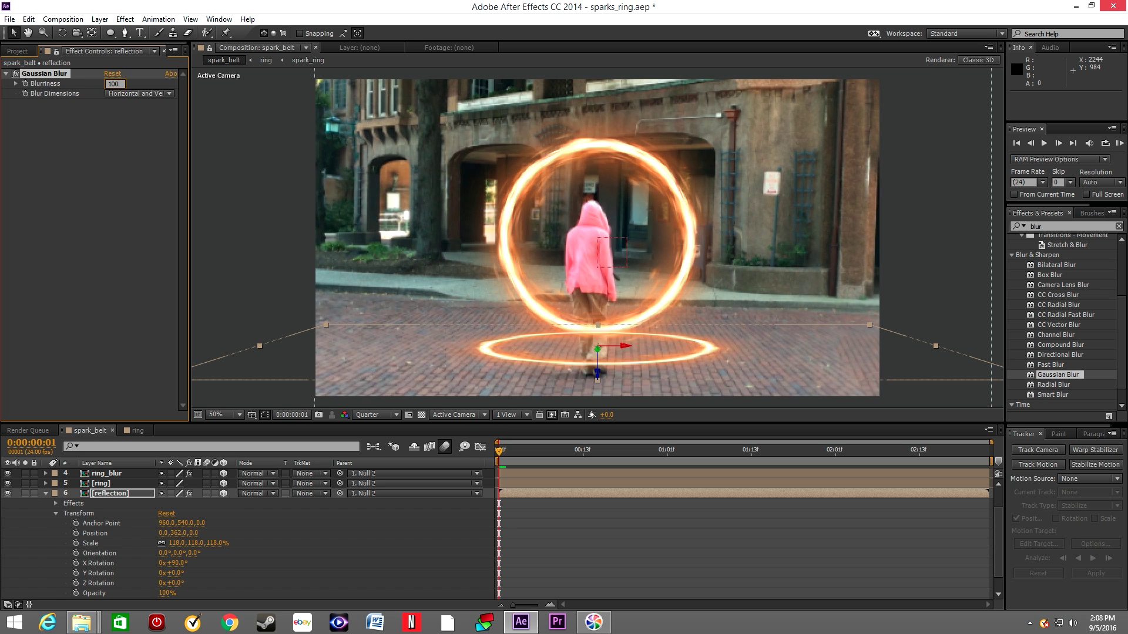
{"action": "type", "text": "100"}
{"action": "key", "text": "Return"}
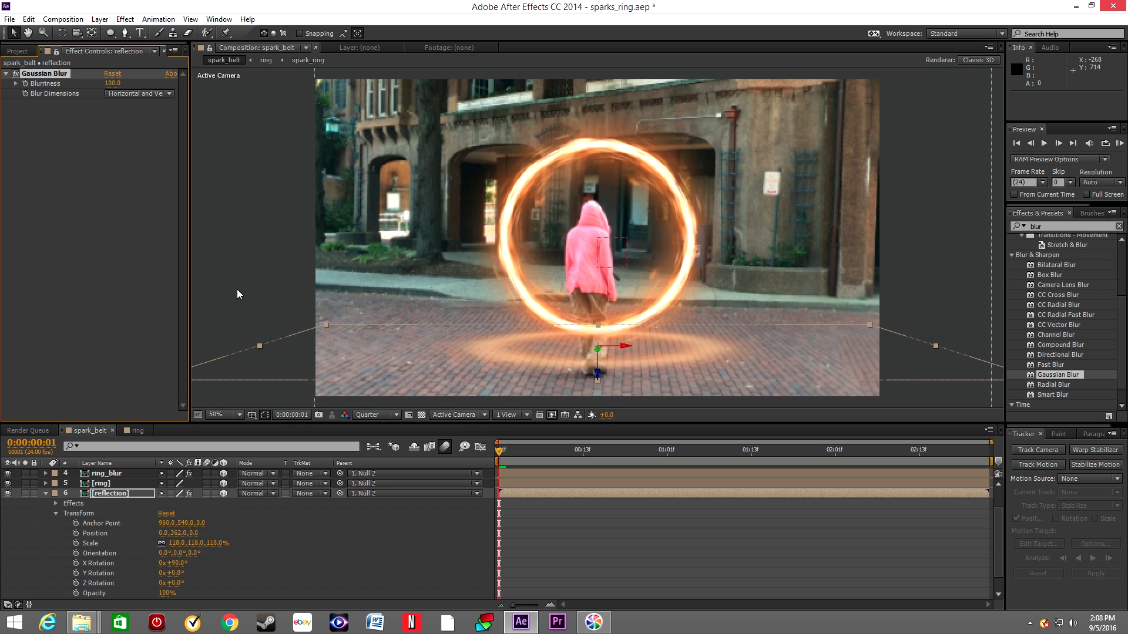
{"action": "left_click", "coordinate": [45, 494]}
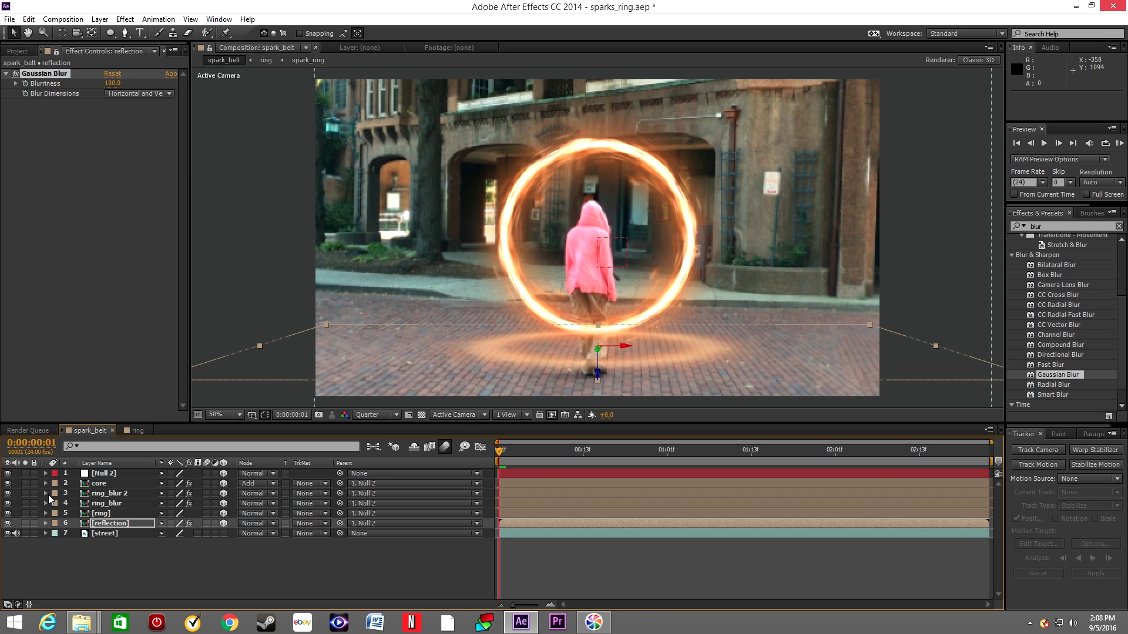
Set the reflection layer's blend mode to Overlay and duplicate it with Ctrl+D.
{"action": "left_click", "coordinate": [272, 524]}
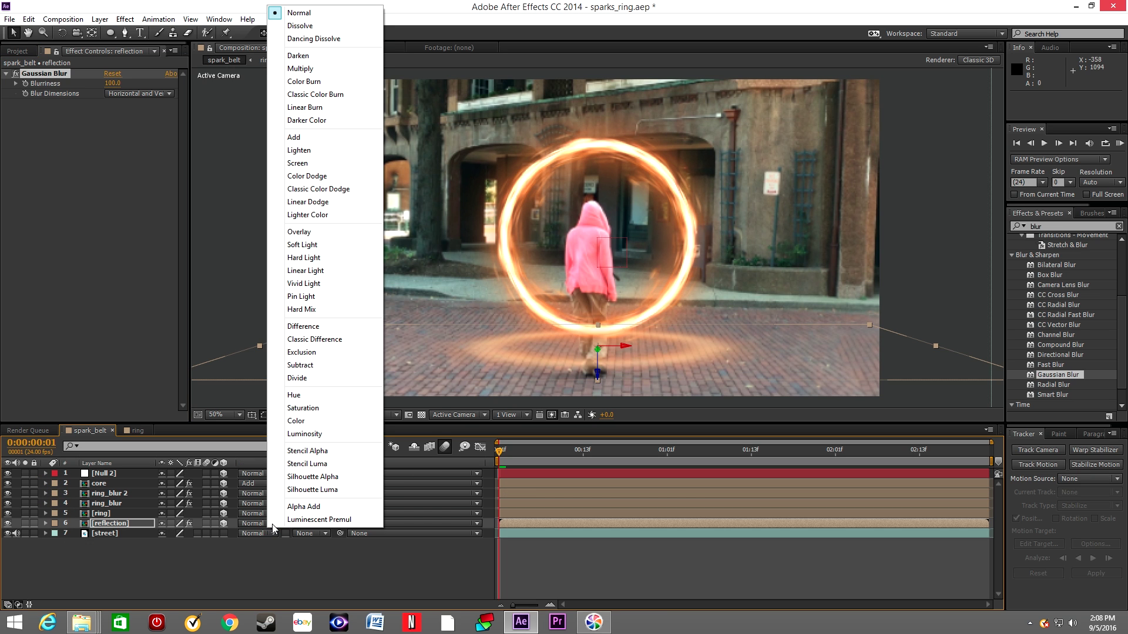
{"action": "left_click", "coordinate": [299, 232]}
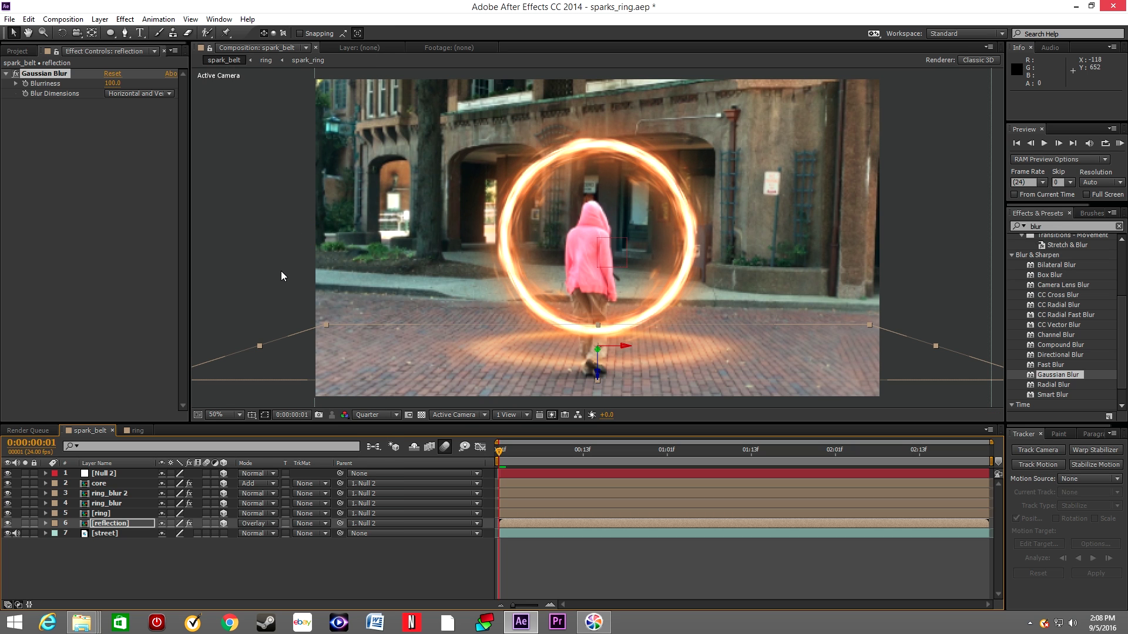
{"action": "left_click", "coordinate": [110, 523]}
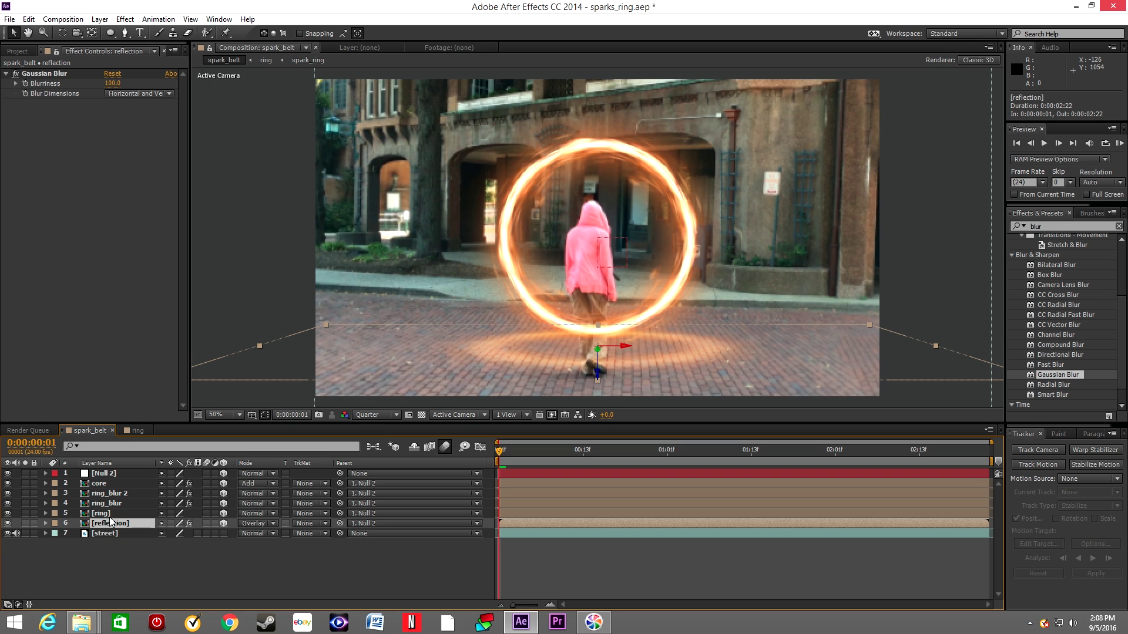
{"action": "key", "text": "ctrl+d"}
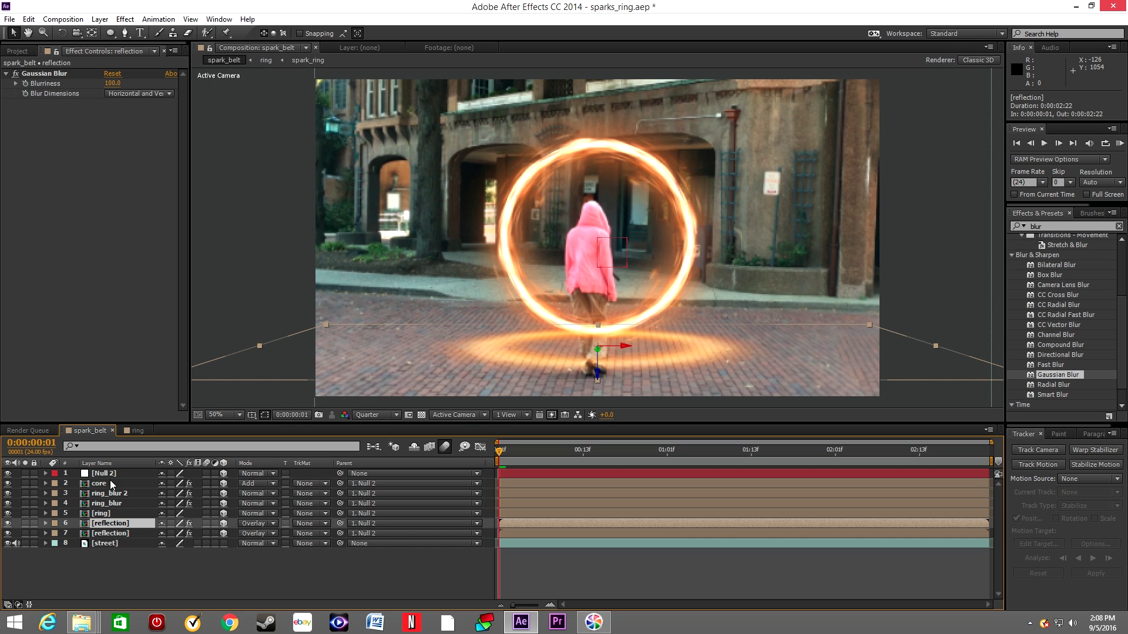
{"action": "left_click", "coordinate": [112, 84]}
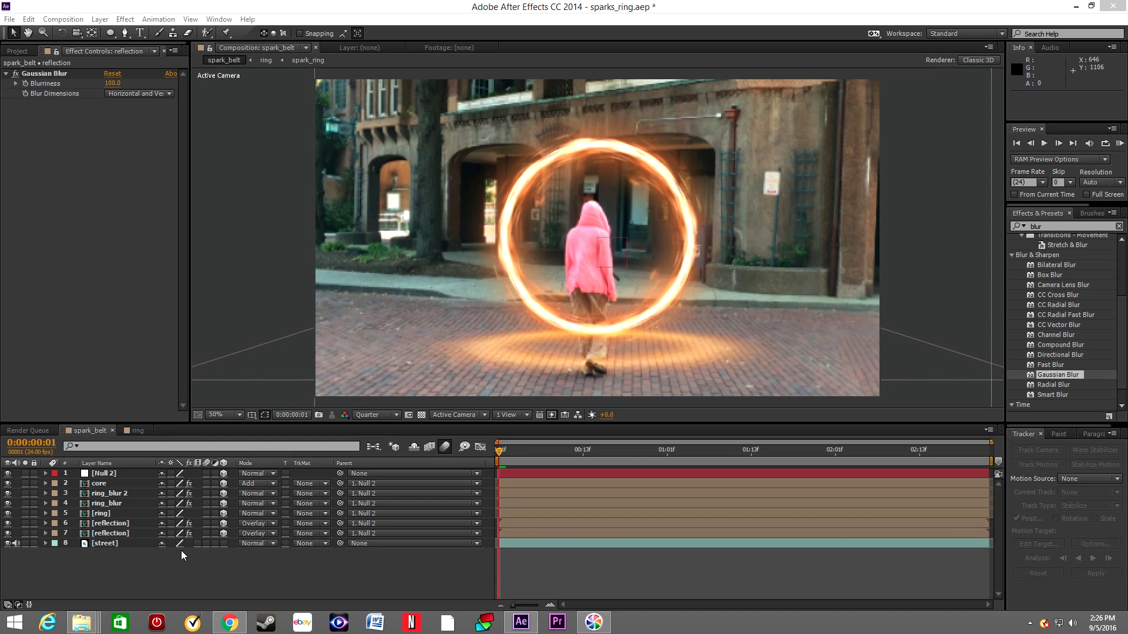
Duplicate the street layer, rename the copy street_mask, and move it just below Null 2.
{"action": "left_click", "coordinate": [104, 541]}
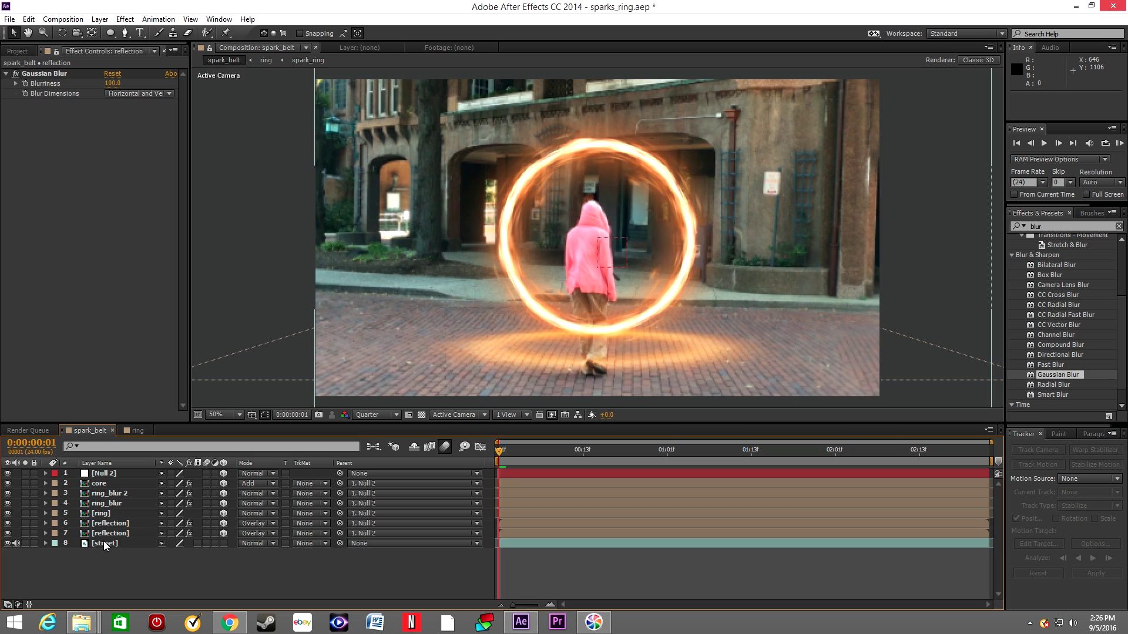
{"action": "left_click", "coordinate": [103, 541]}
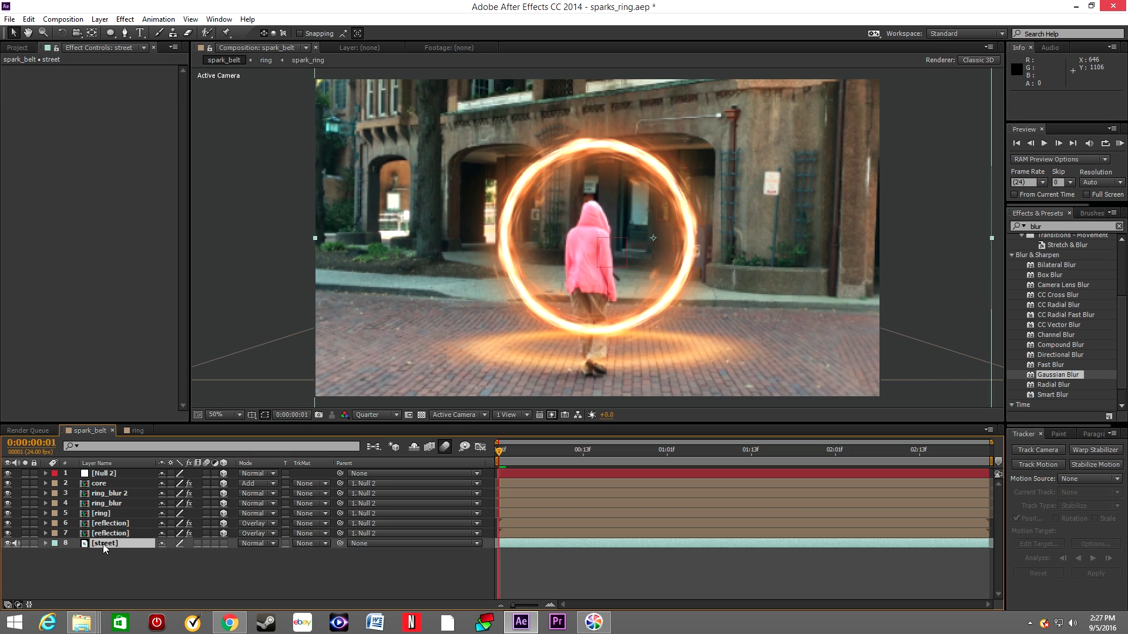
{"action": "key", "text": "ctrl+d"}
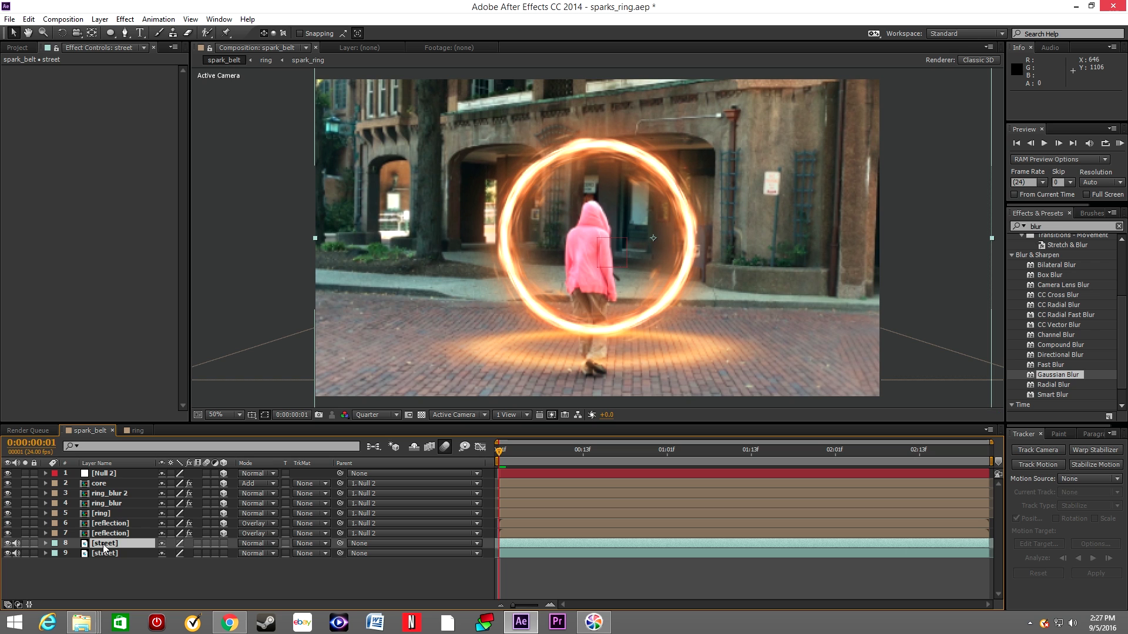
{"action": "right_click", "coordinate": [104, 547]}
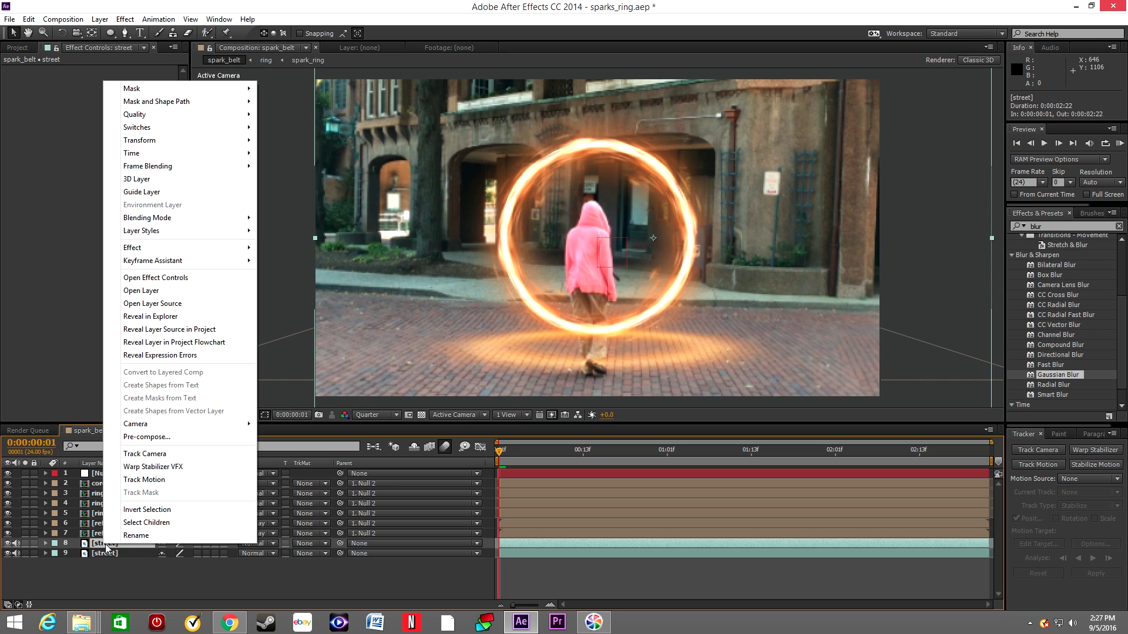
{"action": "left_click", "coordinate": [135, 537]}
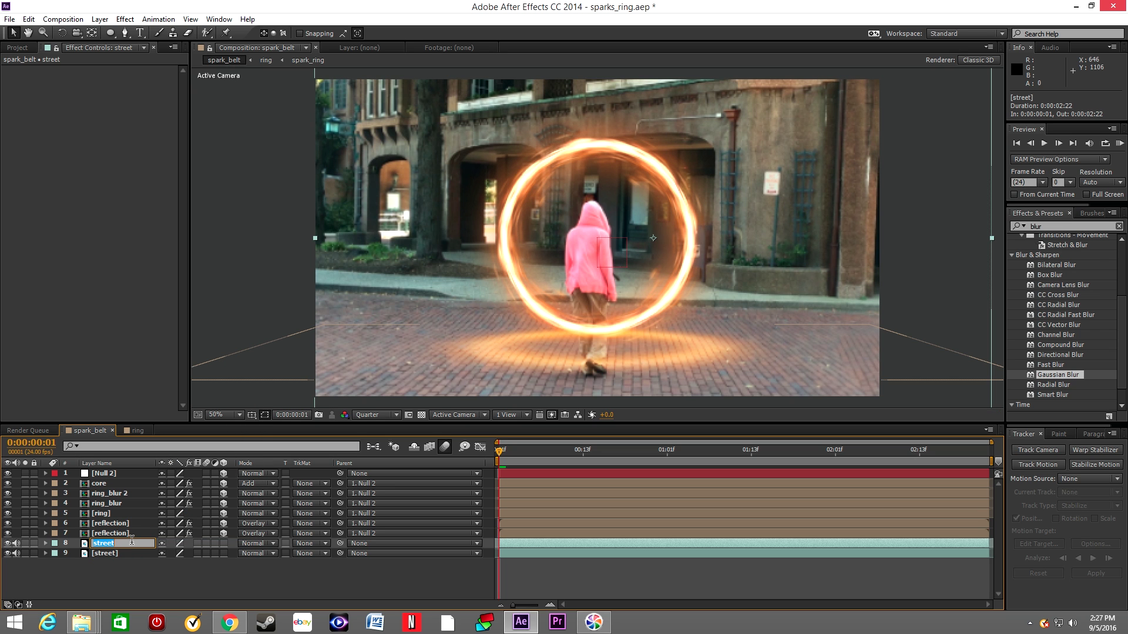
{"action": "left_click", "coordinate": [130, 545]}
{"action": "key", "text": "Return"}
{"action": "left_click_drag", "start_coordinate": [130, 546], "coordinate": [123, 481]}
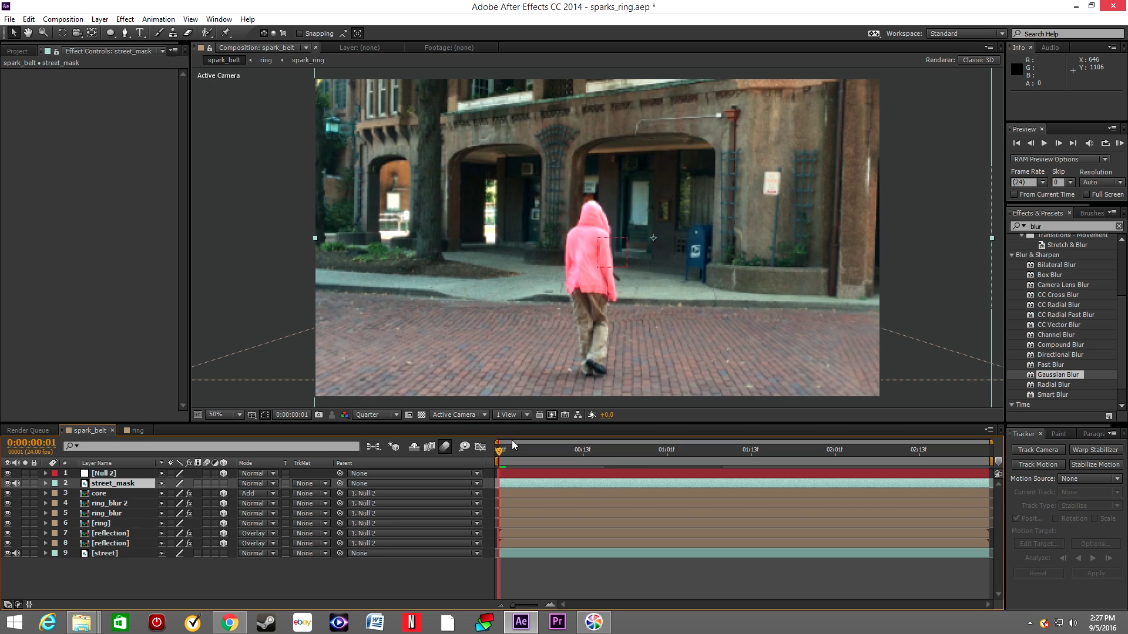
{"action": "left_click", "coordinate": [126, 38]}
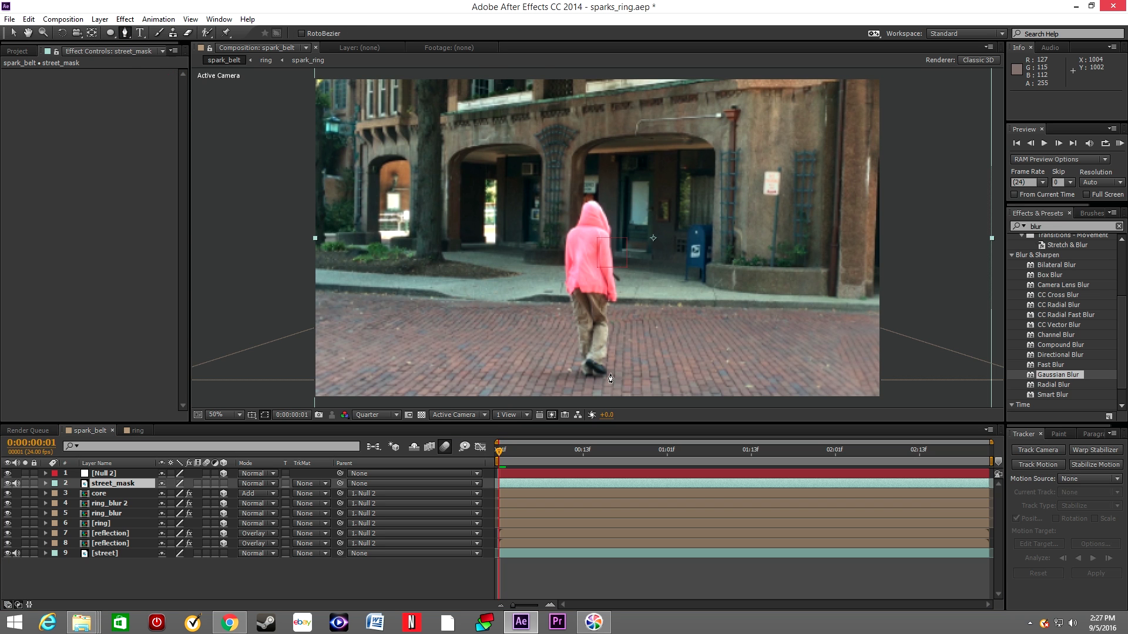
Zoom in on the walker and place Pen mask points from her shoe up her leg and side.
{"action": "scroll", "coordinate": [597, 254], "scroll_direction": "up", "scroll_amount": 1}
{"action": "scroll", "coordinate": [597, 203], "scroll_direction": "up", "scroll_amount": 1}
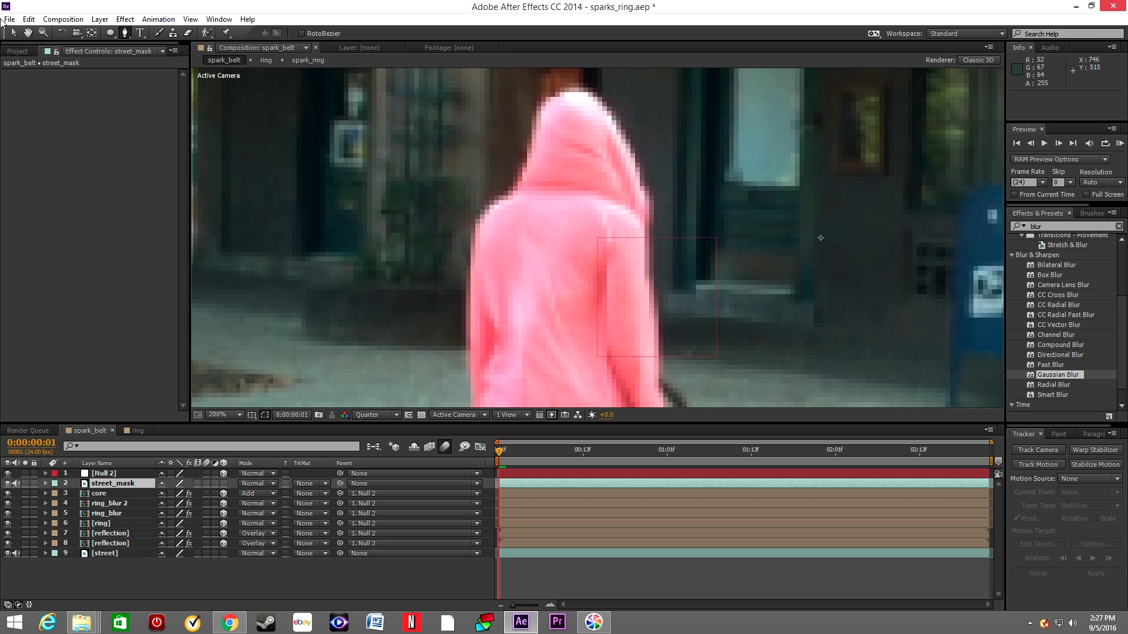
{"action": "left_click", "coordinate": [28, 32]}
{"action": "left_click_drag", "start_coordinate": [546, 247], "coordinate": [550, 233]}
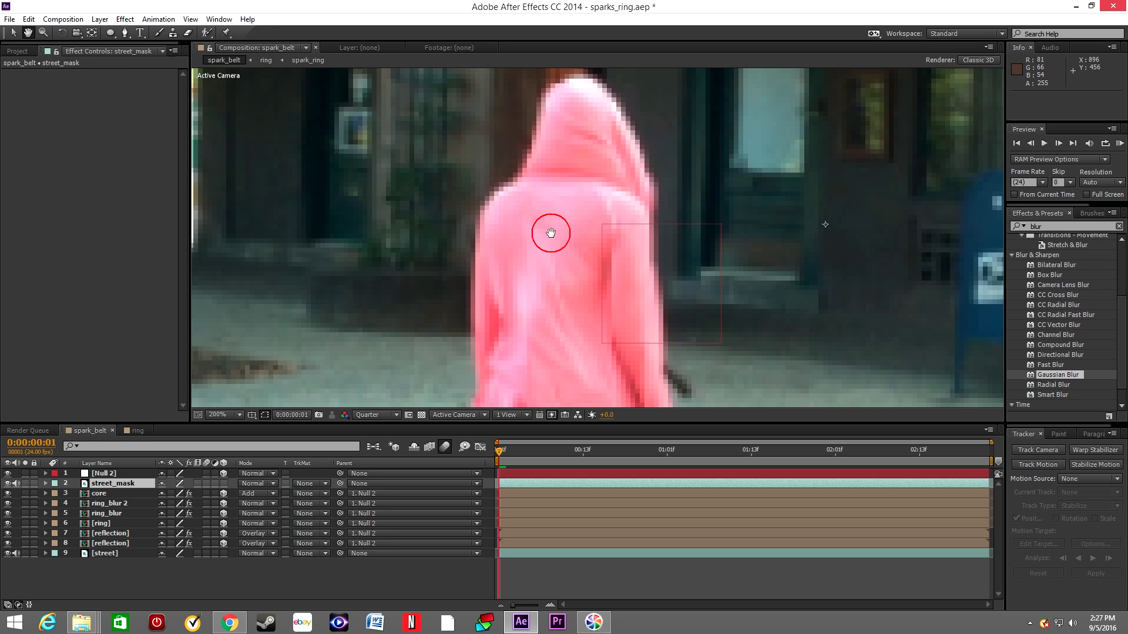
{"action": "left_click_drag", "start_coordinate": [566, 302], "coordinate": [561, 106]}
{"action": "left_click_drag", "start_coordinate": [539, 272], "coordinate": [543, 67]}
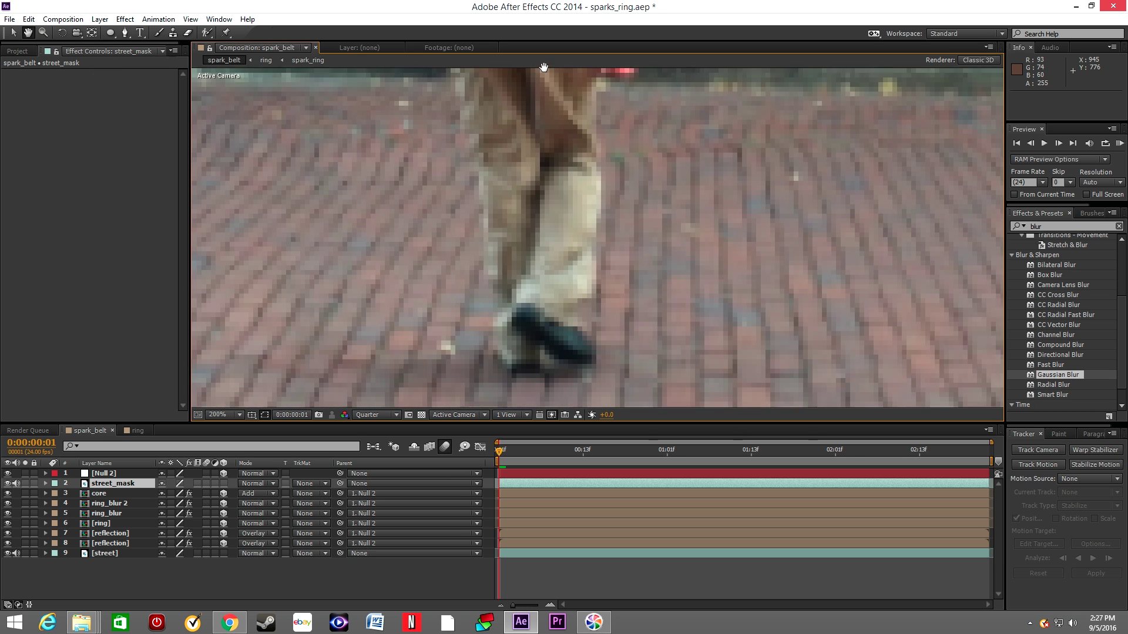
{"action": "left_click", "coordinate": [125, 33]}
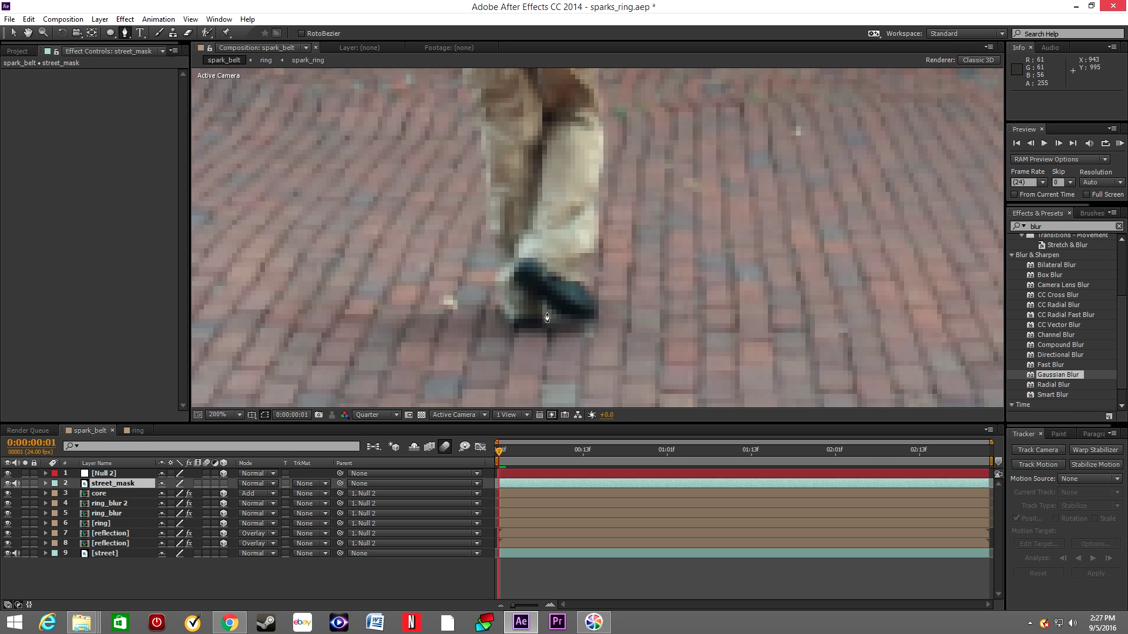
{"action": "left_click", "coordinate": [550, 311]}
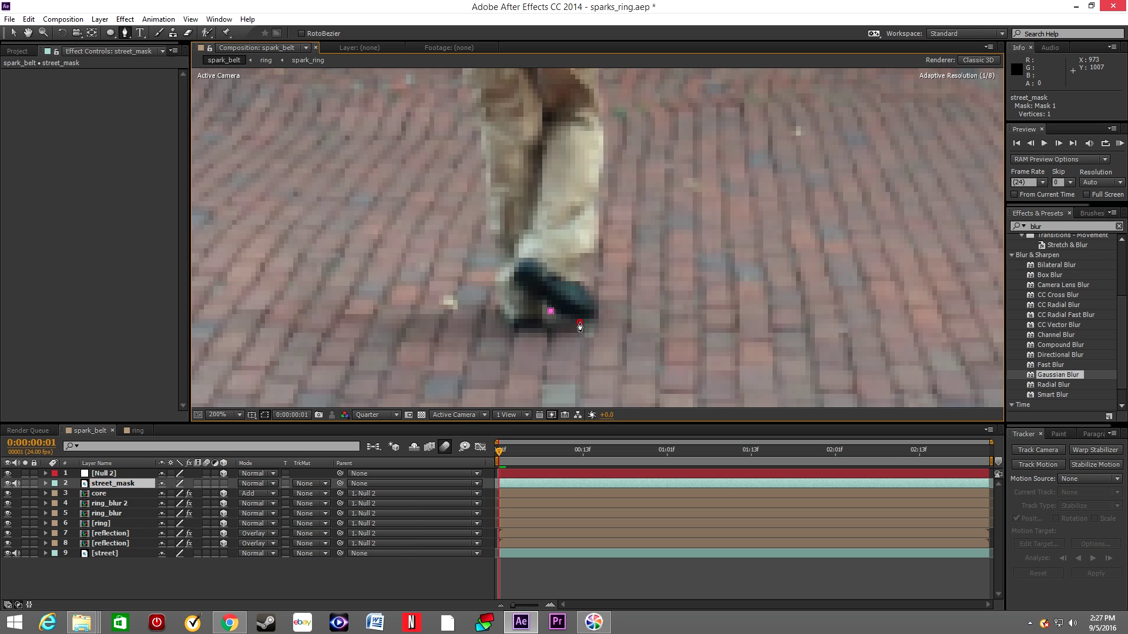
{"action": "left_click_drag", "start_coordinate": [578, 323], "coordinate": [595, 306]}
{"action": "left_click", "coordinate": [591, 291]}
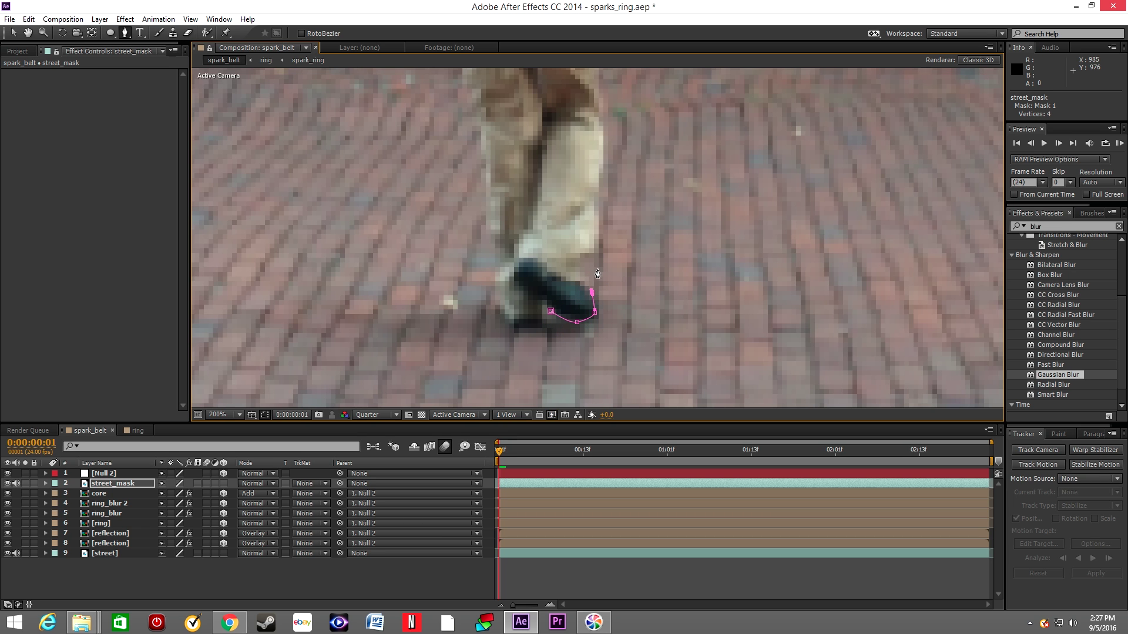
{"action": "left_click", "coordinate": [595, 236]}
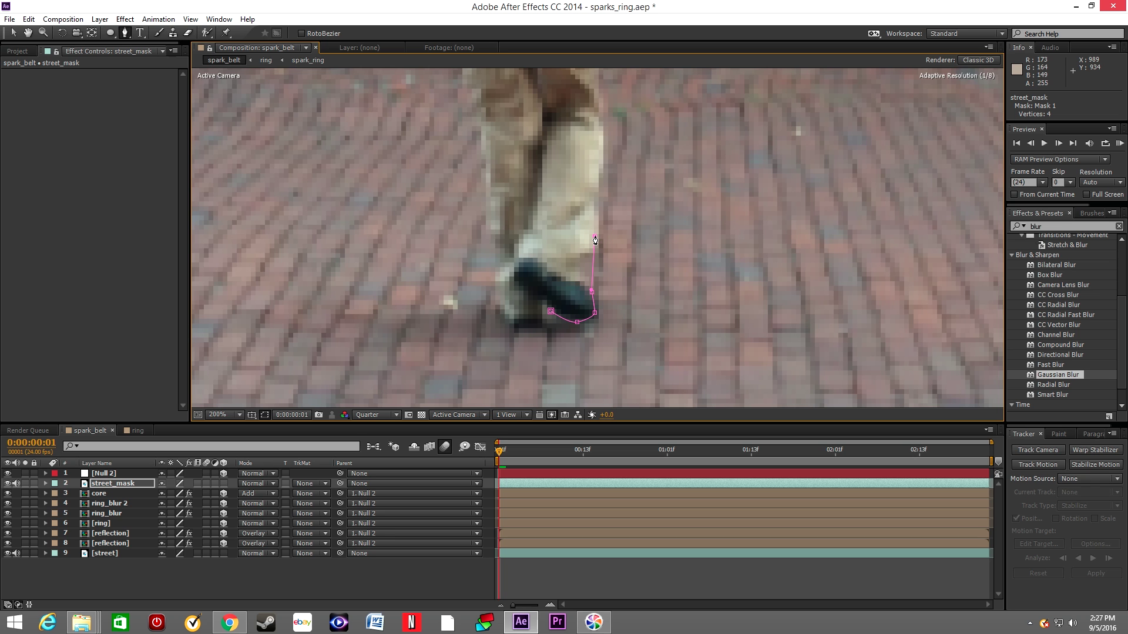
{"action": "left_click", "coordinate": [600, 174]}
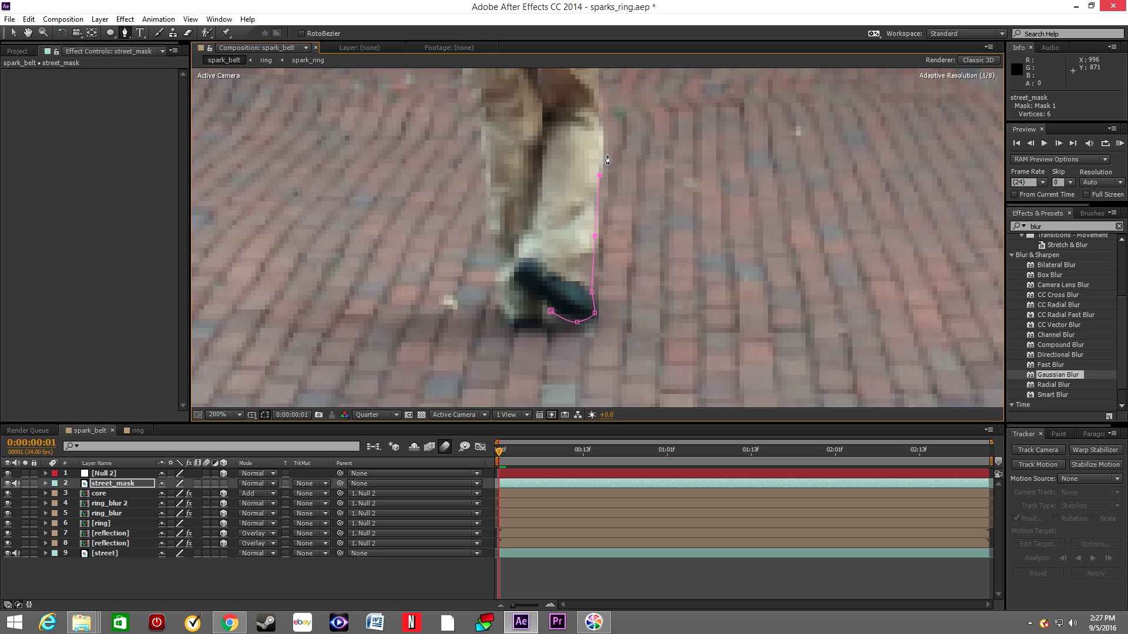
{"action": "left_click", "coordinate": [600, 123]}
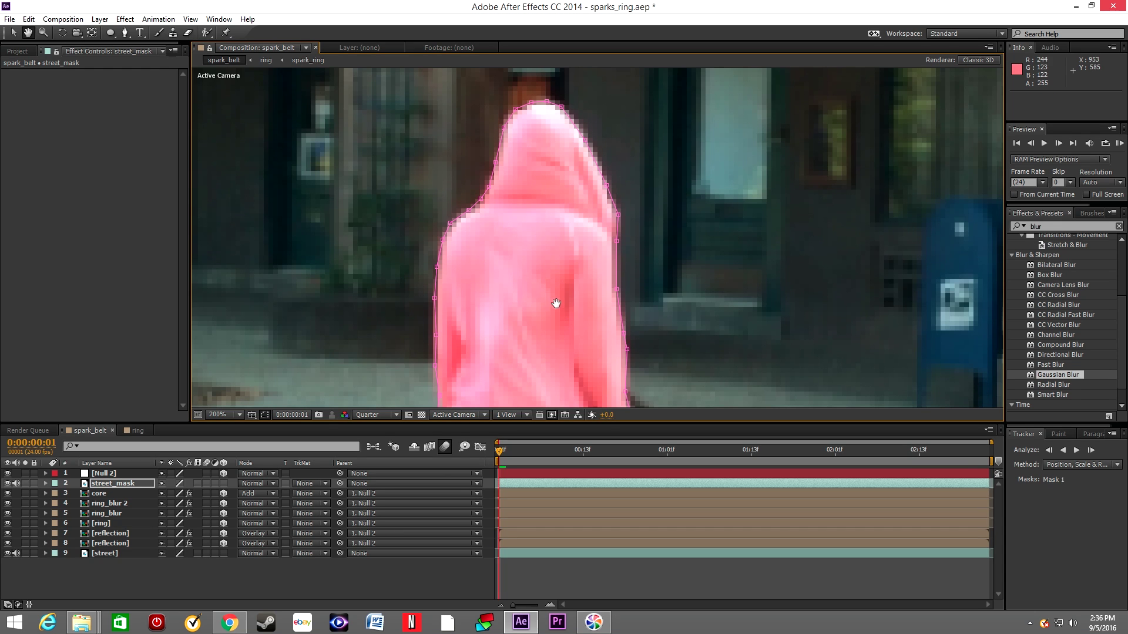
Close the walker's mask at her feet and zoom back out to the whole composition.
{"action": "scroll", "coordinate": [537, 209], "scroll_direction": "down", "scroll_amount": 10}
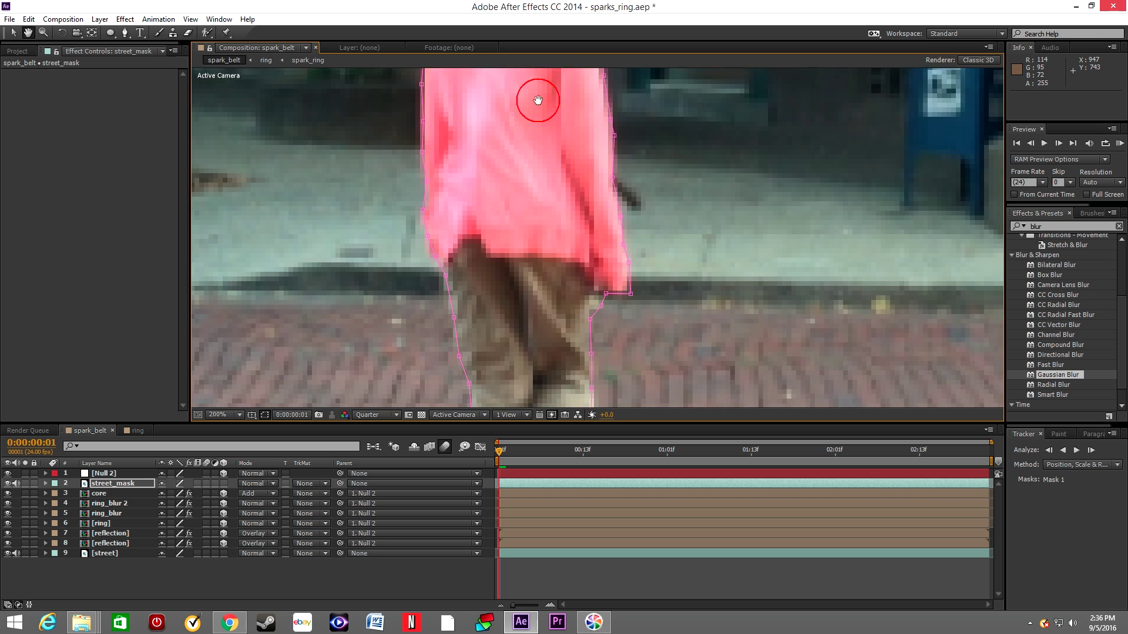
{"action": "scroll", "coordinate": [538, 221], "scroll_direction": "down", "scroll_amount": 3}
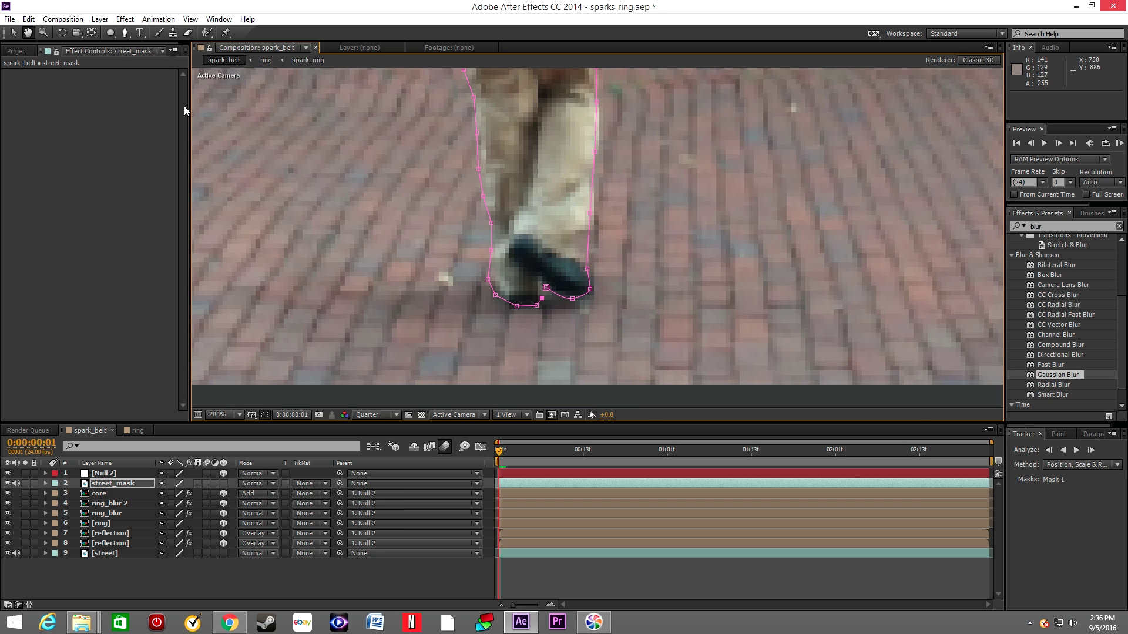
{"action": "left_click", "coordinate": [124, 33]}
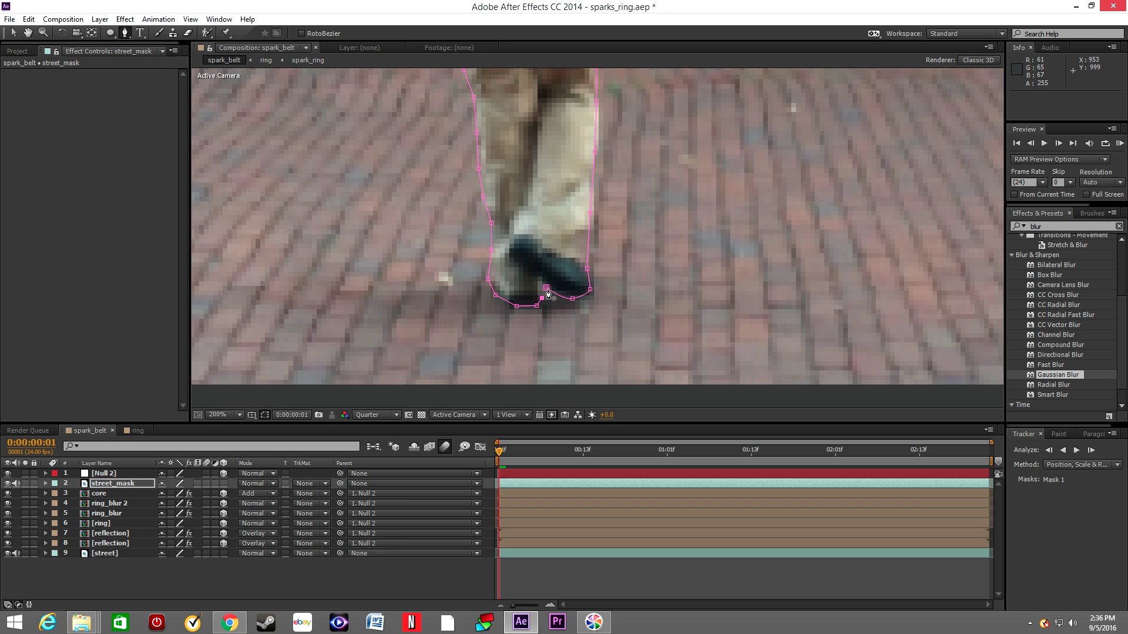
{"action": "left_click", "coordinate": [563, 300]}
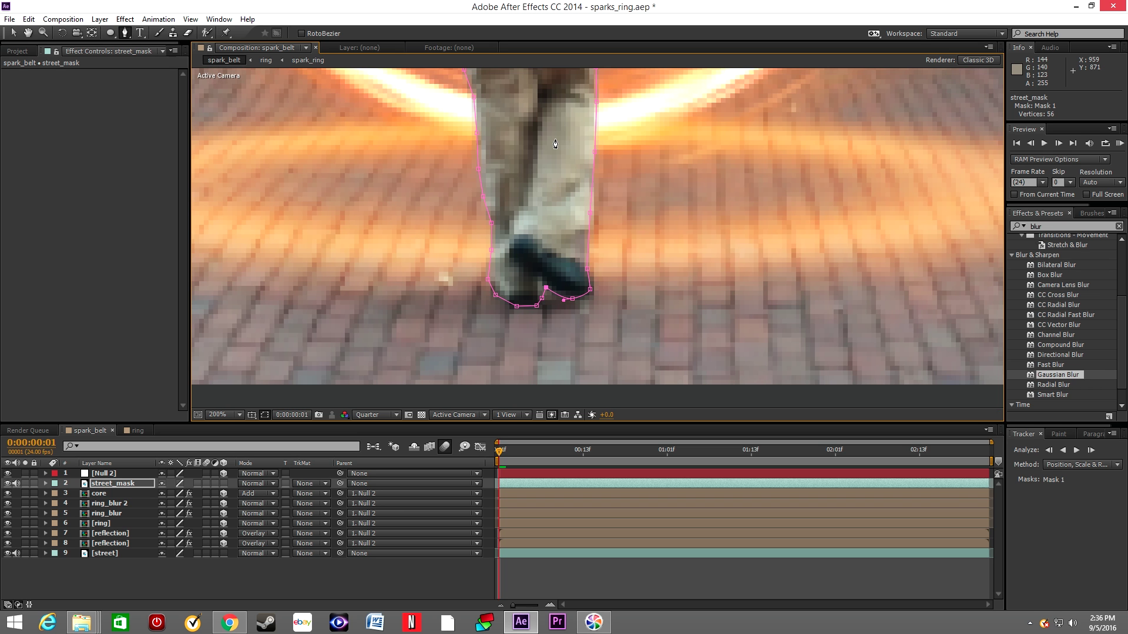
{"action": "key", "text": "comma"}
{"action": "key", "text": "comma"}
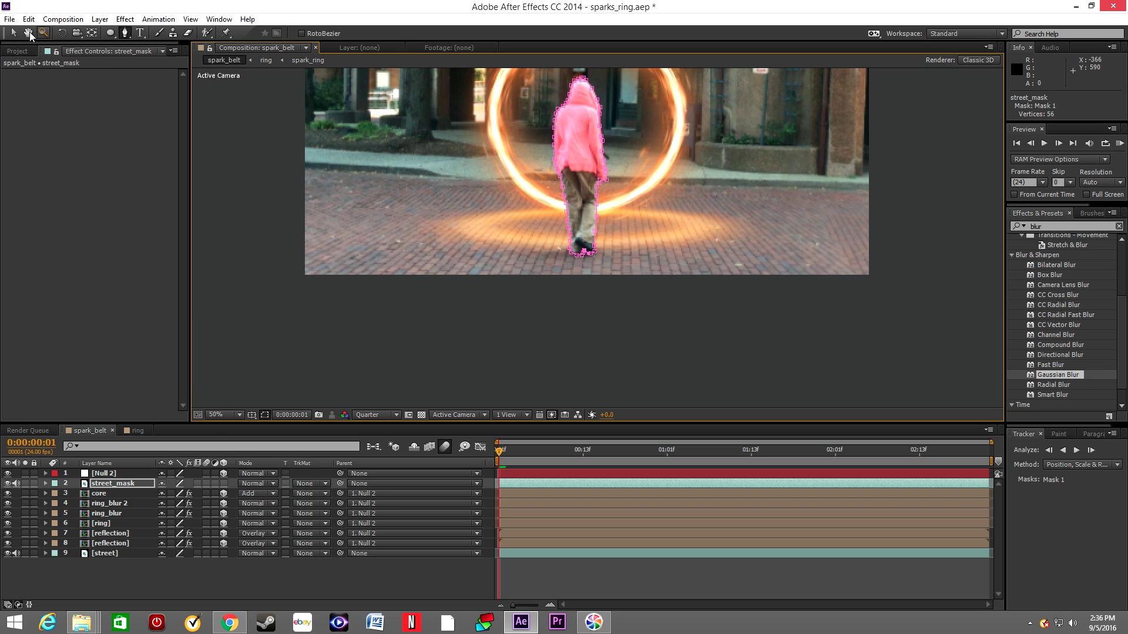
{"action": "left_click", "coordinate": [28, 33]}
{"action": "left_click_drag", "start_coordinate": [366, 102], "coordinate": [343, 220]}
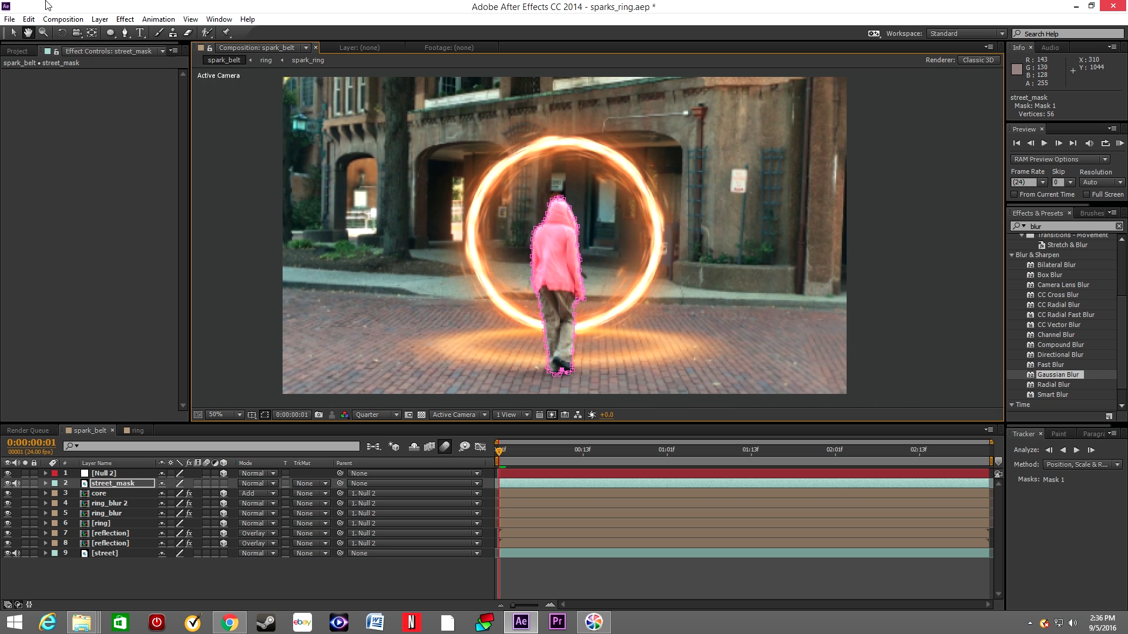
{"action": "left_click", "coordinate": [14, 33]}
{"action": "left_click", "coordinate": [82, 262]}
{"action": "left_click", "coordinate": [191, 588]}
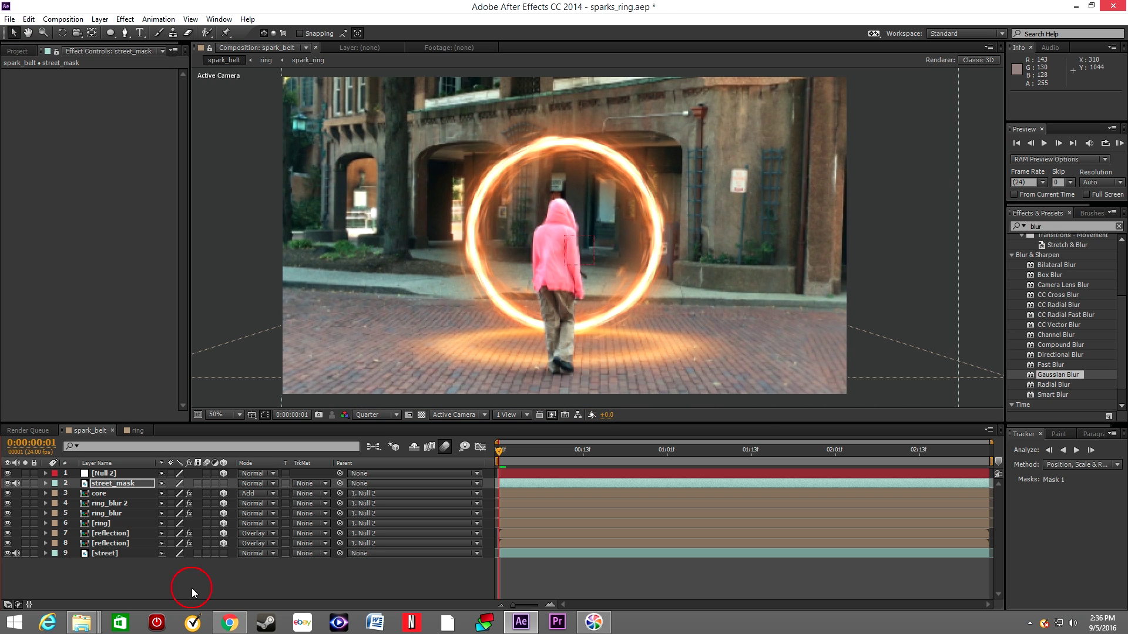
{"action": "left_click", "coordinate": [262, 247]}
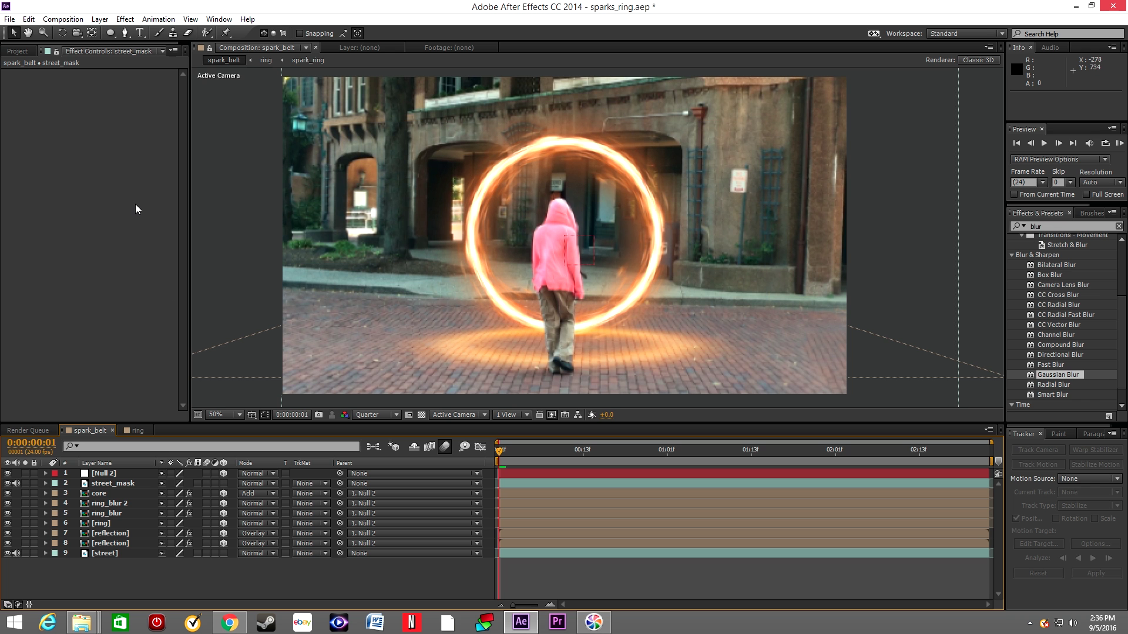